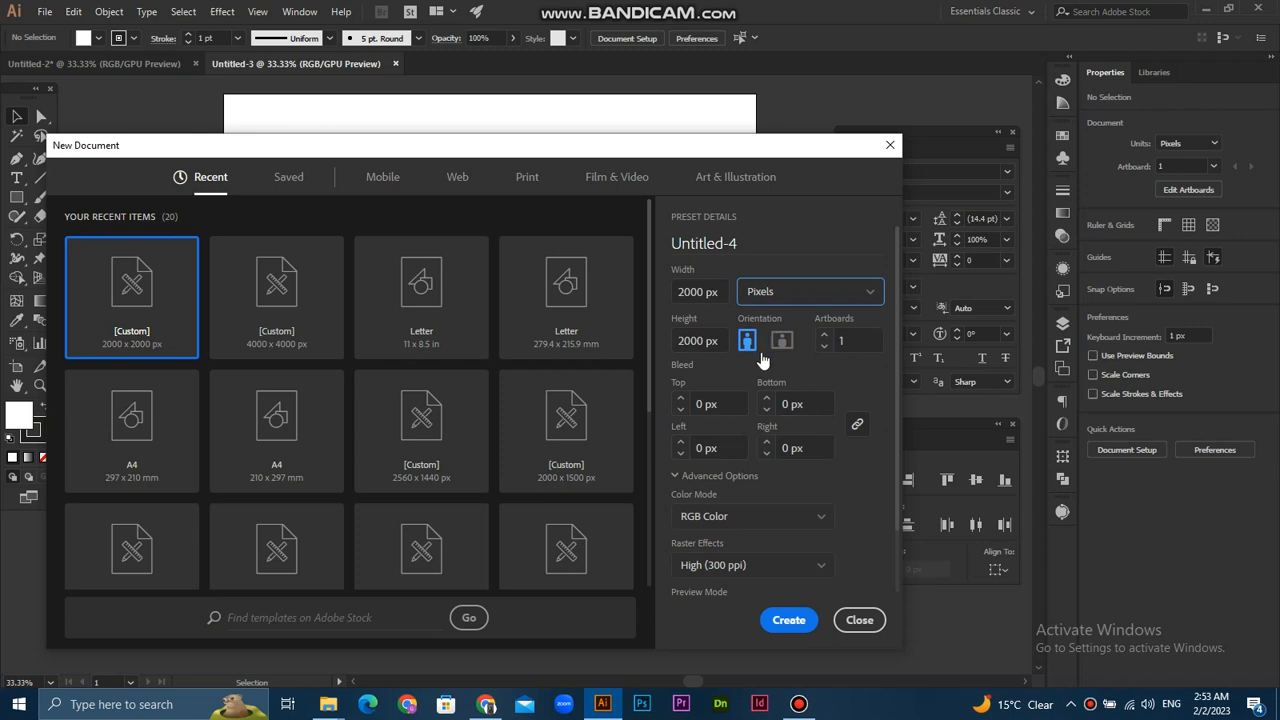
- Create a 2000 x 2000 px document in RGB color mode and close the Untitled-3 document
left_click(746, 521)
left_click(748, 456)
left_click(795, 618)
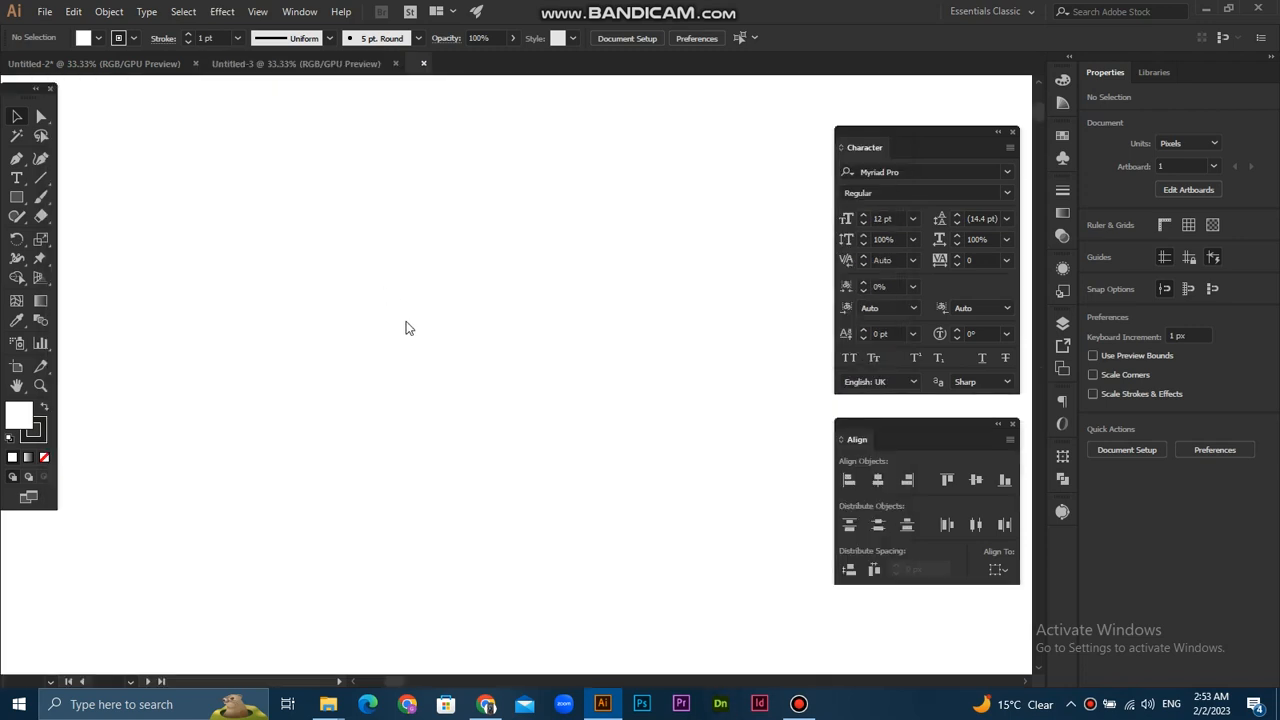
left_click_drag(510, 243, 508, 258)
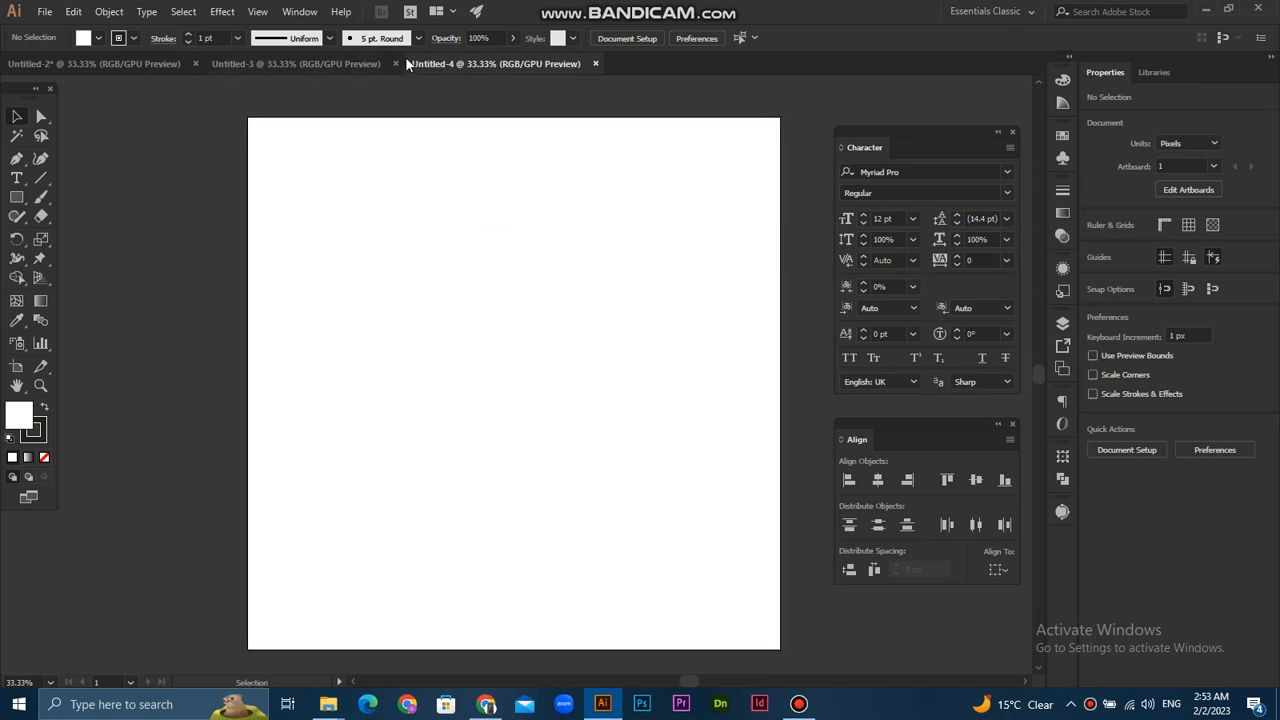
left_click(396, 66)
- Draw a circle about 747 px in diameter near the middle of the artboard with the Ellipse tool
scroll(534, 297, "down", 1)
left_click_drag(608, 354, 378, 370)
scroll(562, 250, "down", 1)
scroll(562, 262, "up", 1)
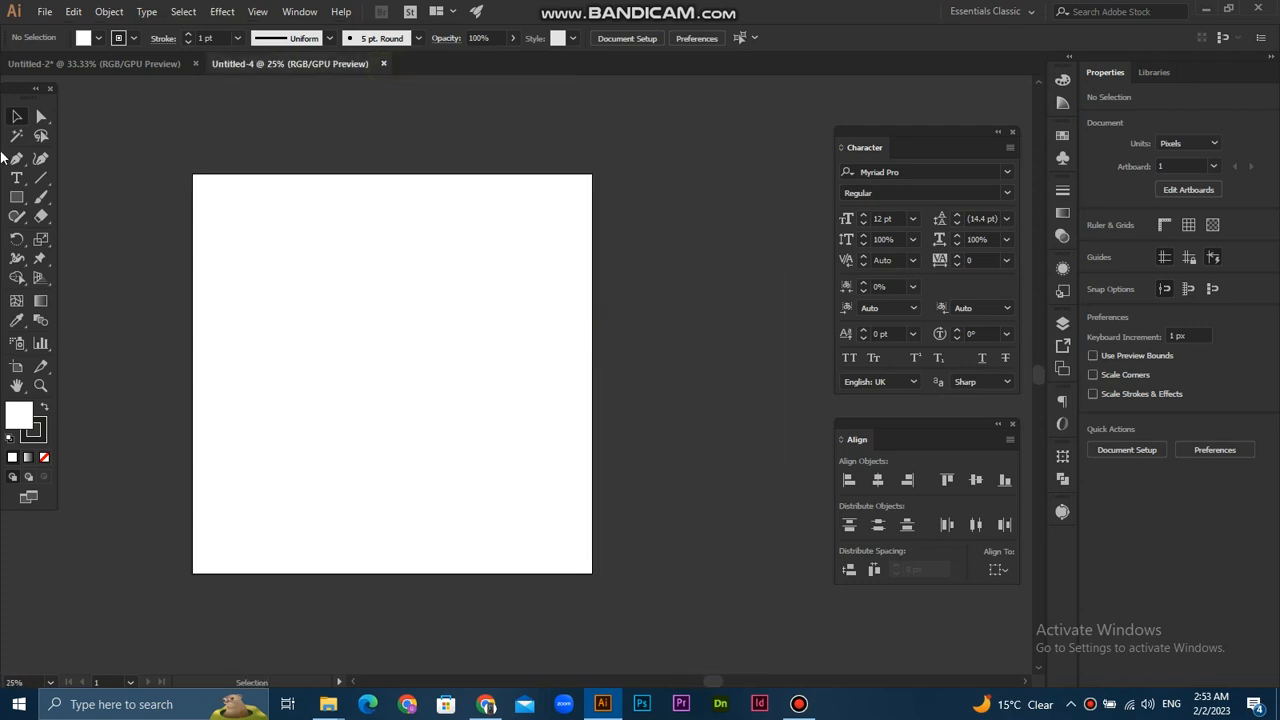
left_click_drag(336, 297, 372, 300)
scroll(114, 245, "up", 1)
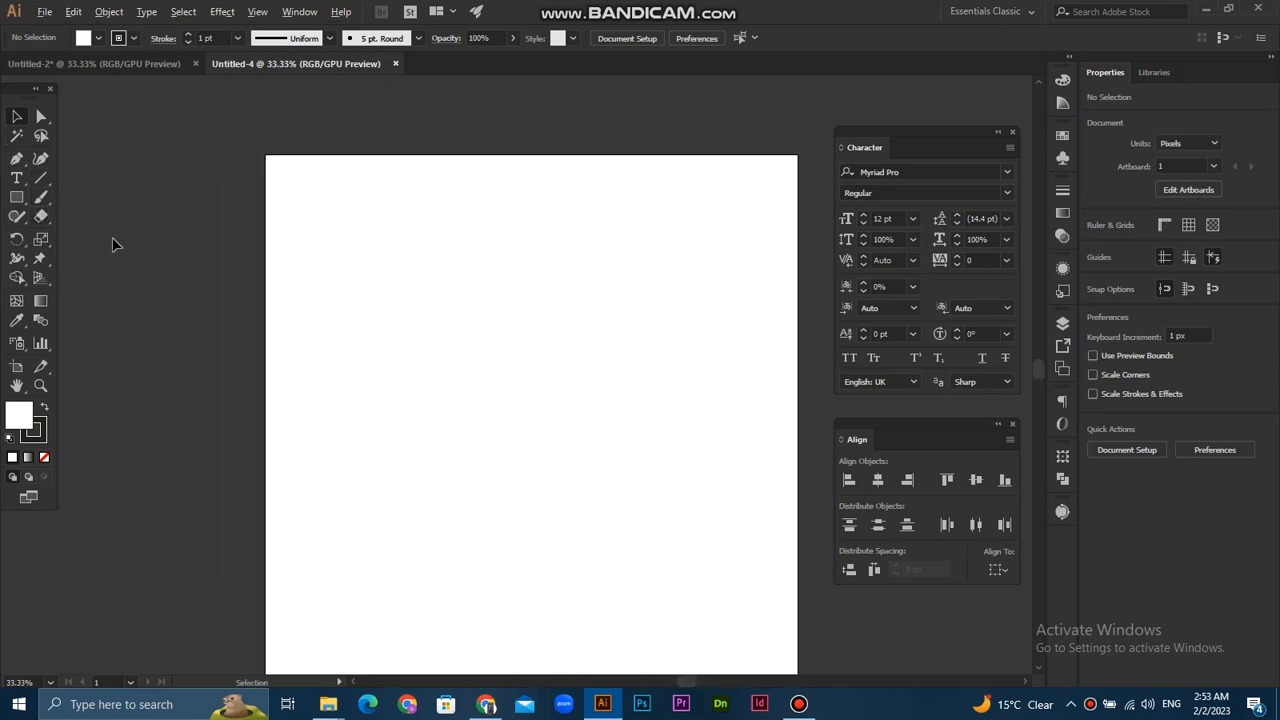
left_click_drag(18, 197, 80, 233)
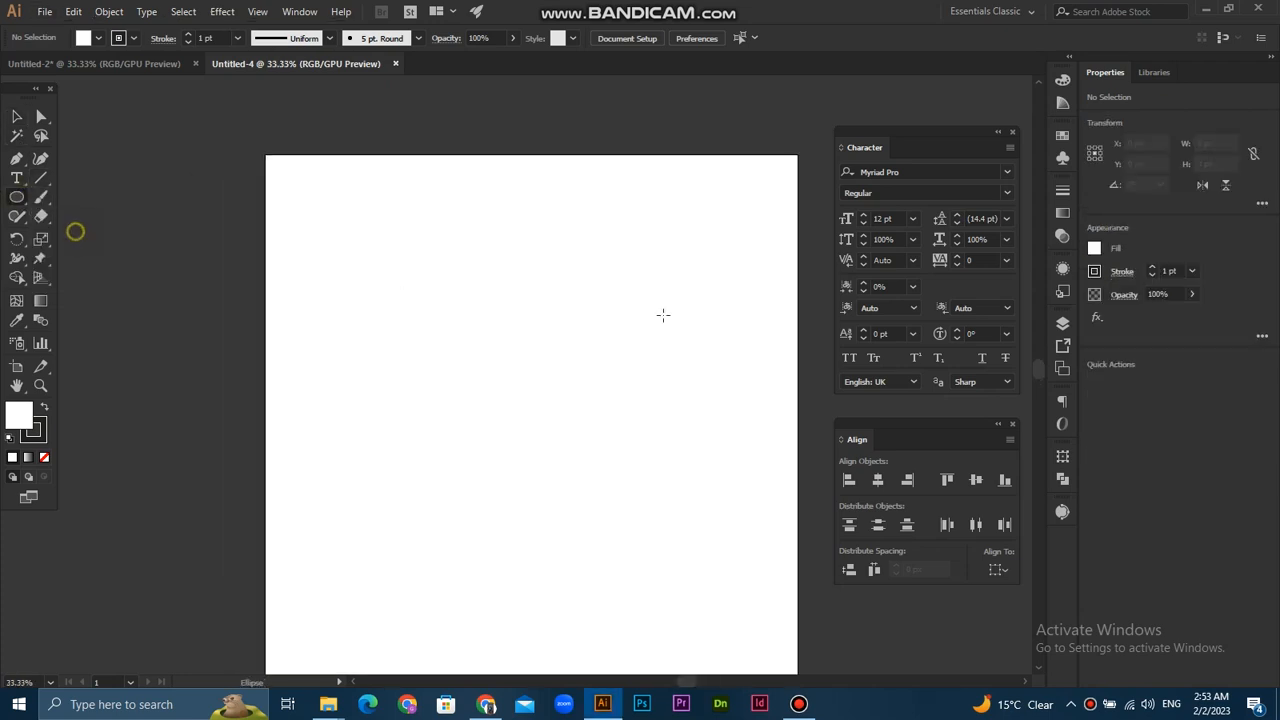
left_click_drag(521, 362, 623, 262)
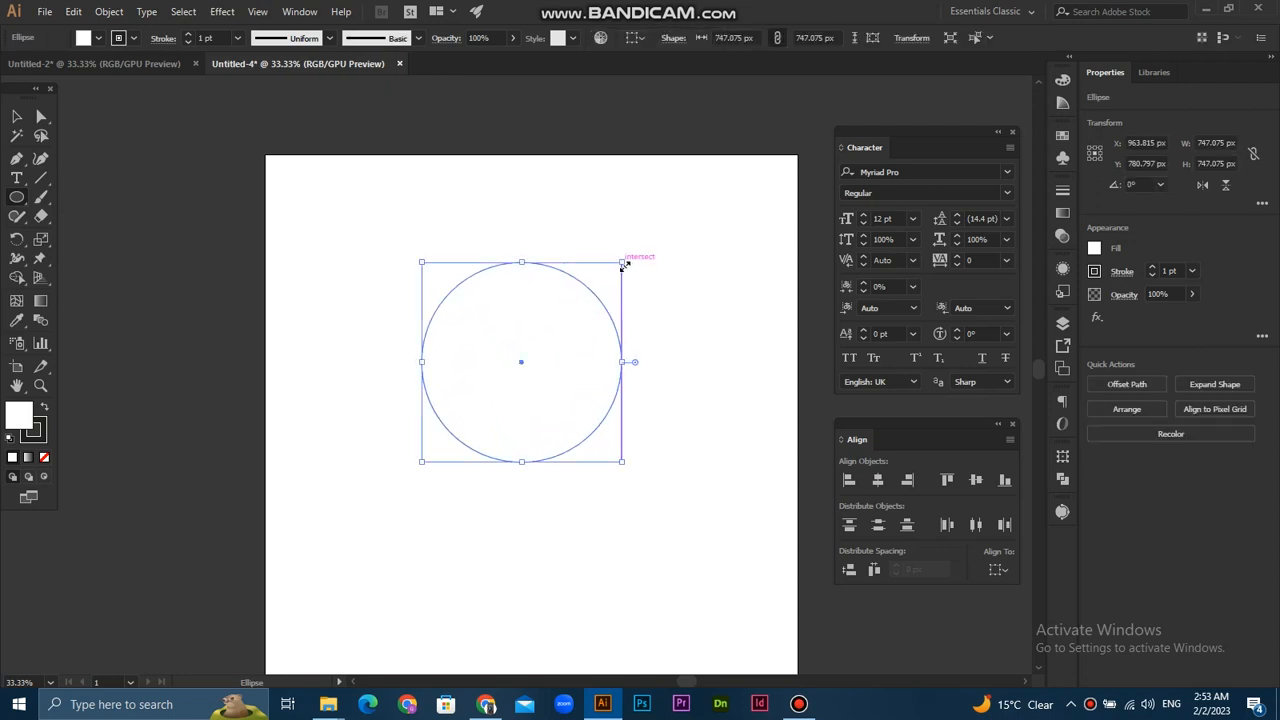
- Apply the 5 pt. Flat brush to the circle's outline and deselect it
left_click(390, 42)
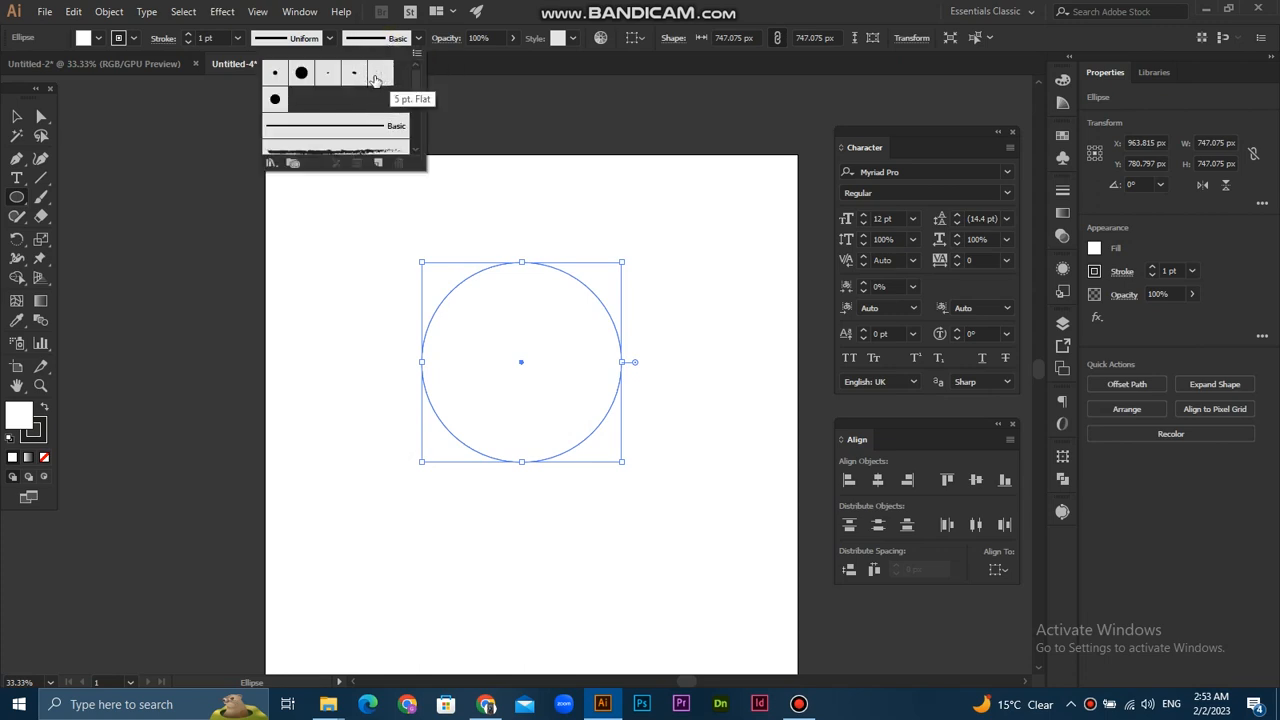
left_click(379, 74)
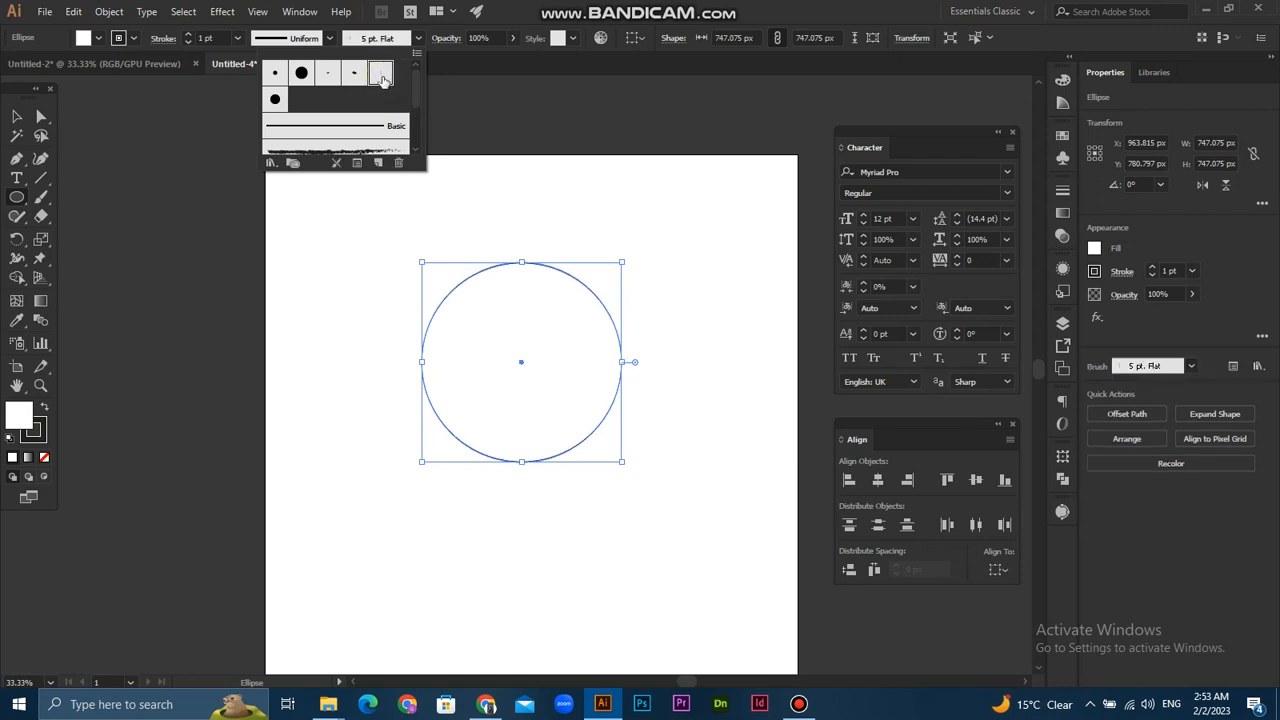
left_click(711, 264)
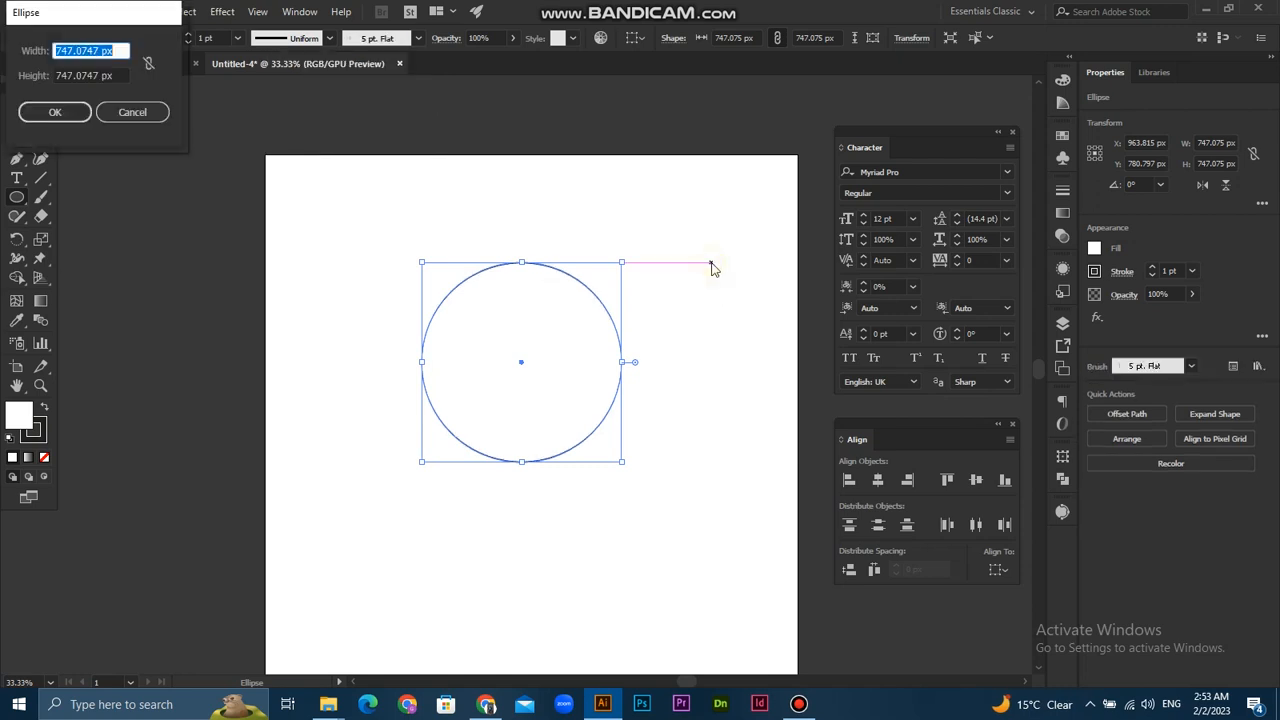
left_click(132, 112)
key("v")
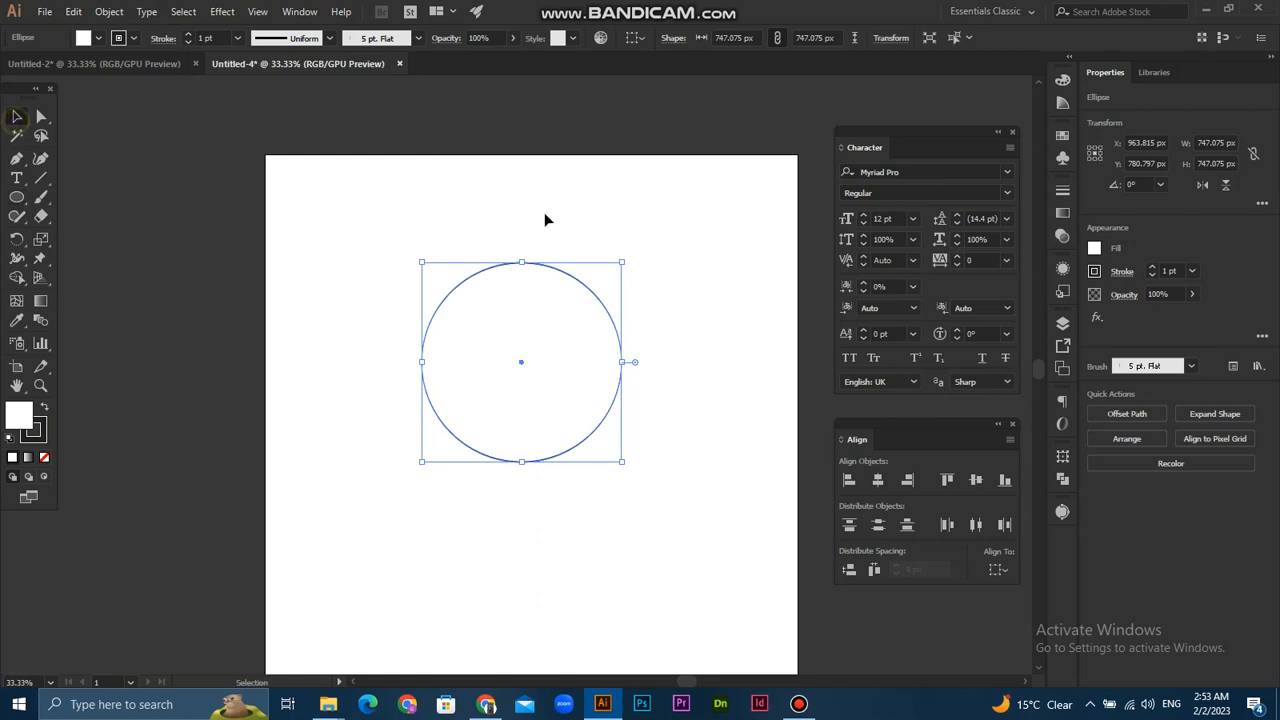
left_click(690, 434)
- Copy the circle and paste the duplicate in front of the original
scroll(690, 434, "up", 1)
left_click(494, 306)
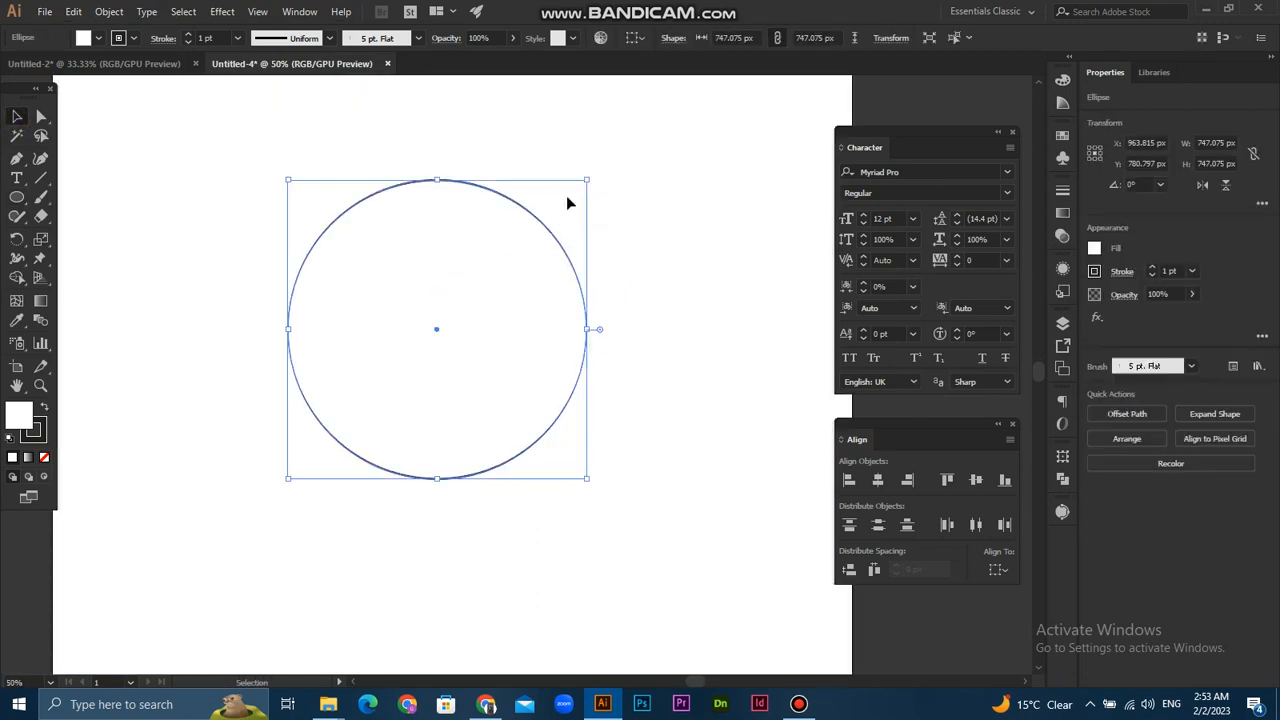
left_click(532, 209)
left_click(577, 142)
left_click(530, 207)
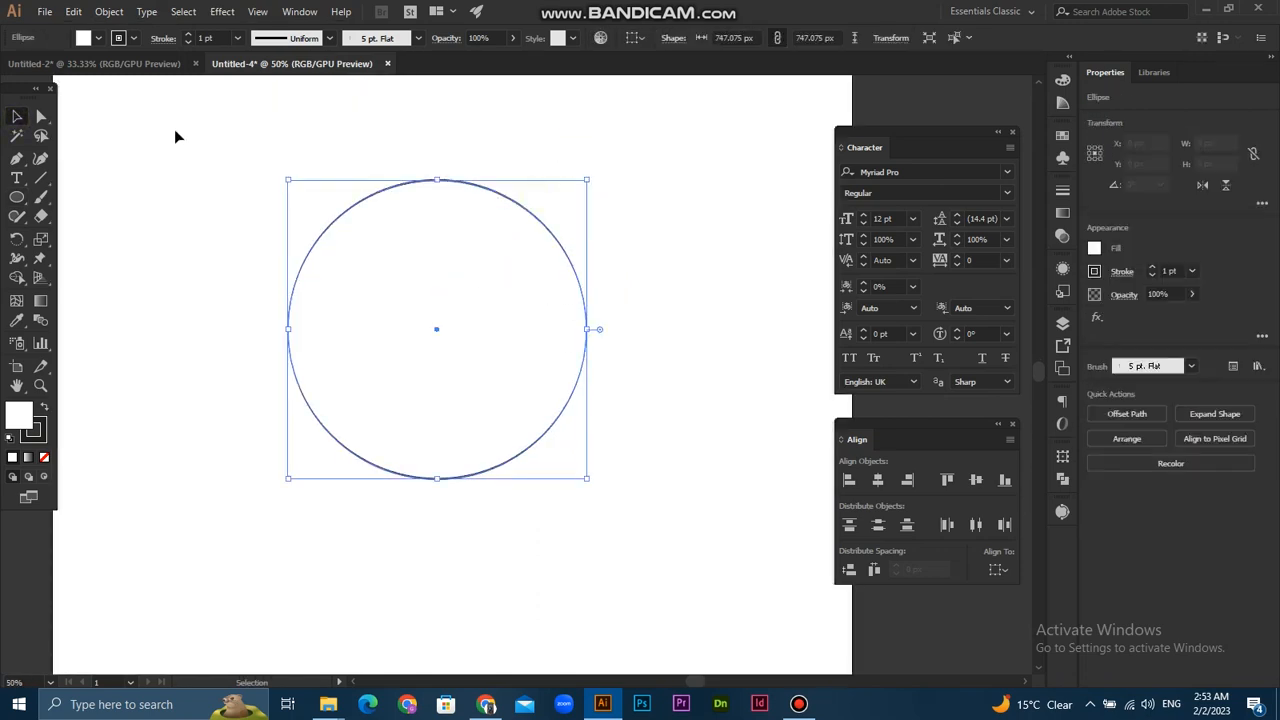
left_click(73, 11)
left_click(130, 94)
left_click(456, 150)
left_click(439, 212)
left_click(72, 12)
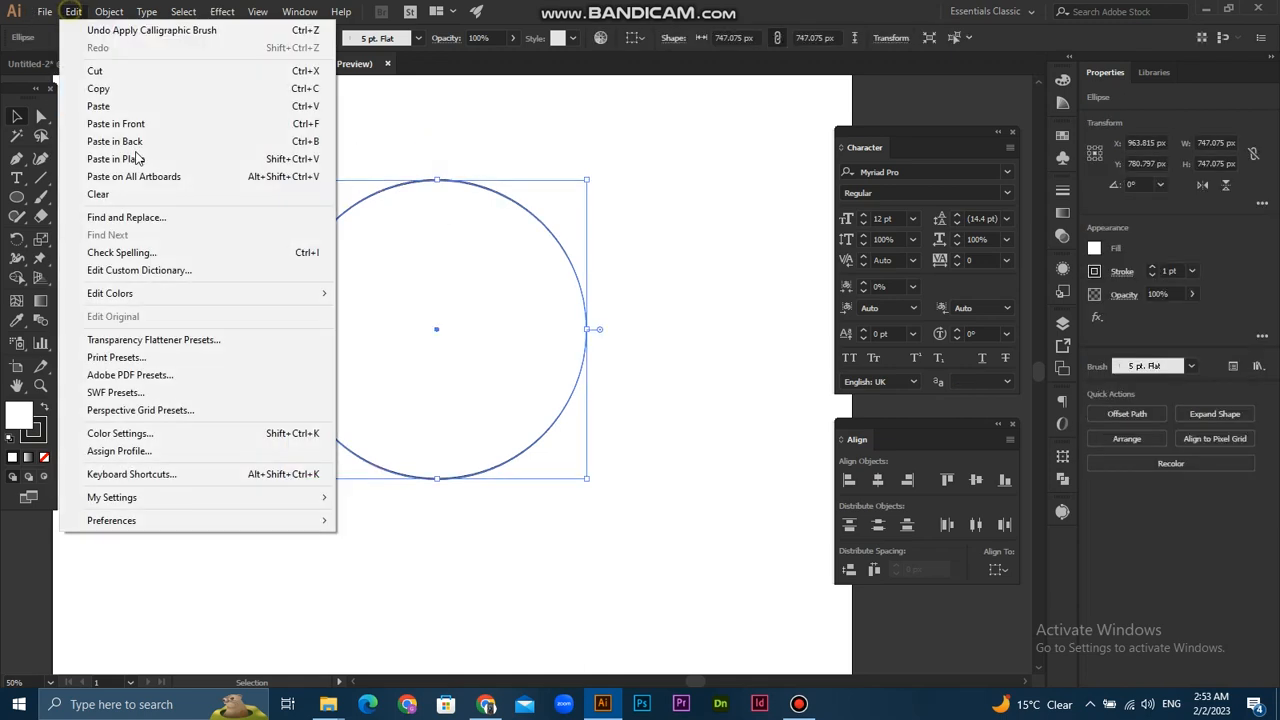
left_click(147, 126)
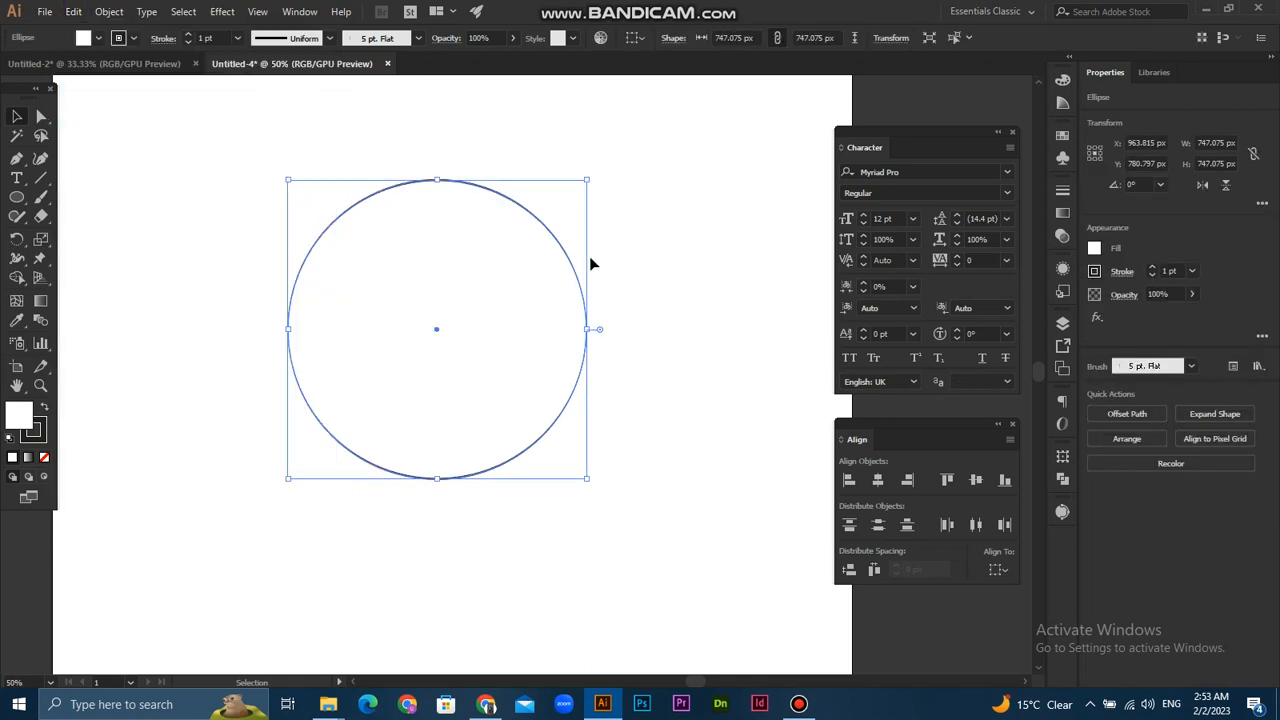
- Move the front circle slightly straight down so the two outlines separate along their upper arcs
left_click_drag(553, 237, 558, 250)
left_click(640, 289)
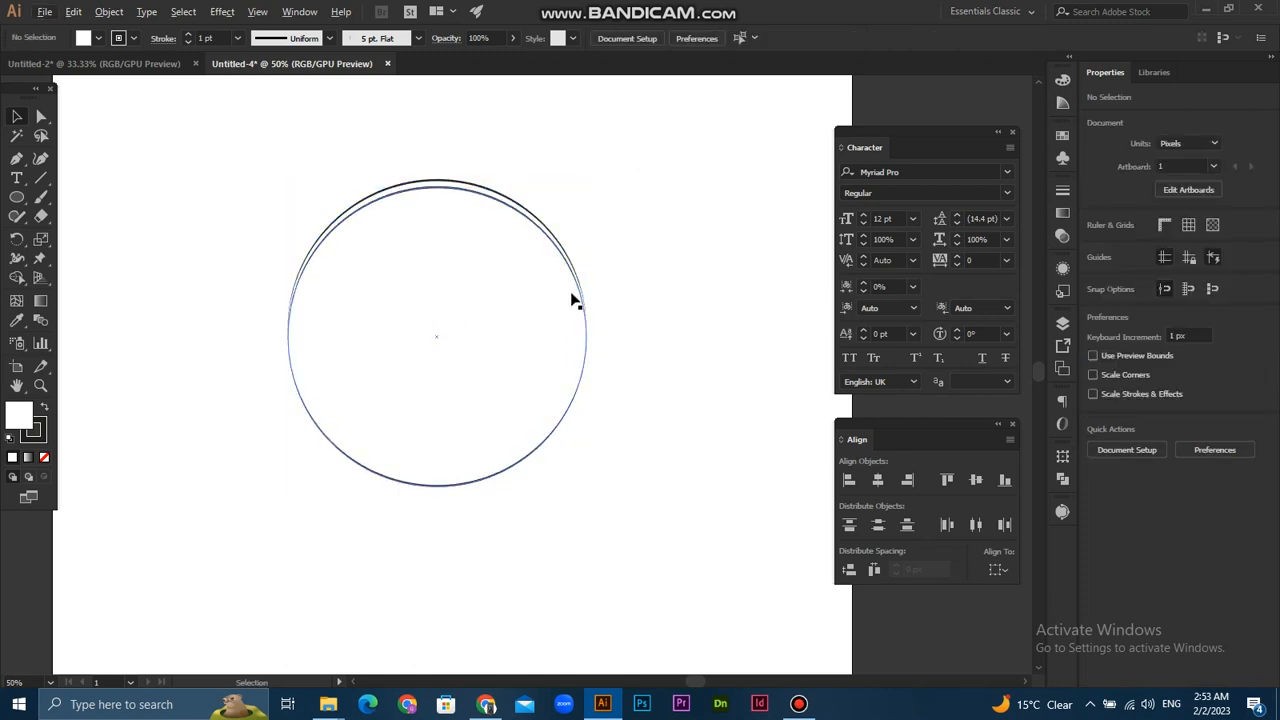
left_click_drag(574, 272, 575, 284)
left_click(646, 266)
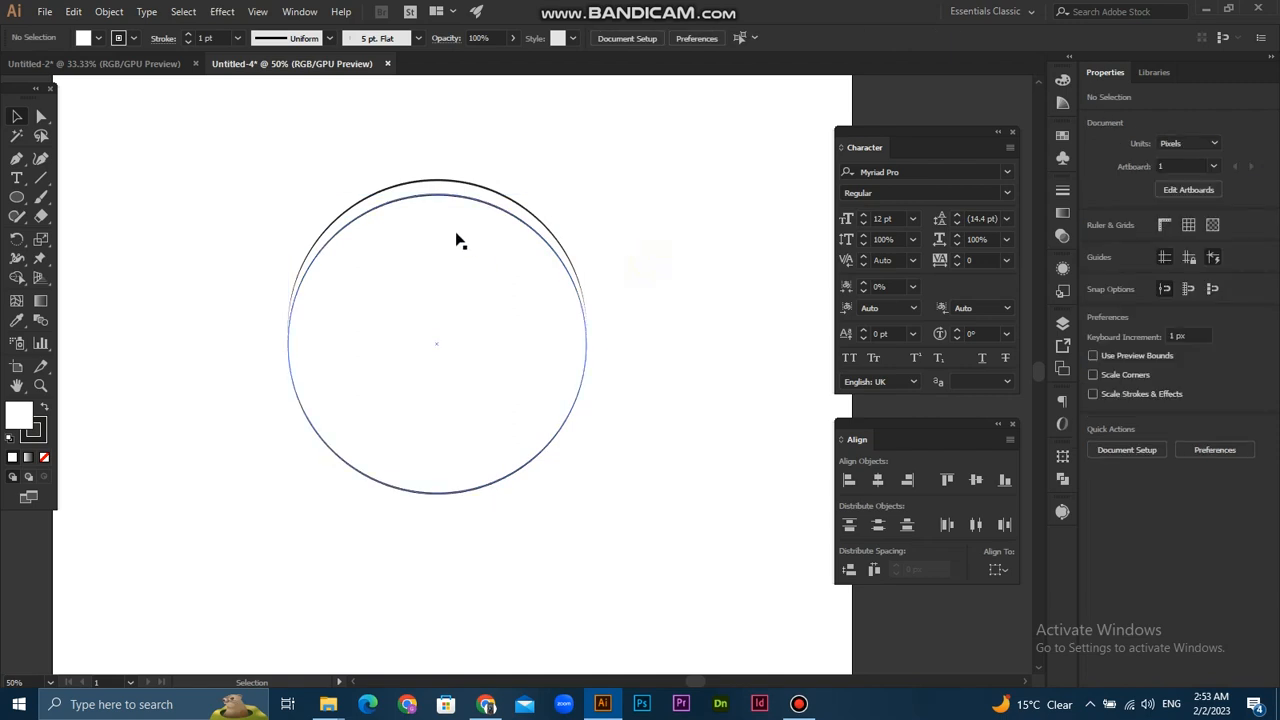
- Remove the front circle's fill and move it slightly back up to narrow the gap between the two outlines
left_click(430, 212)
left_click(44, 457)
left_click(157, 225)
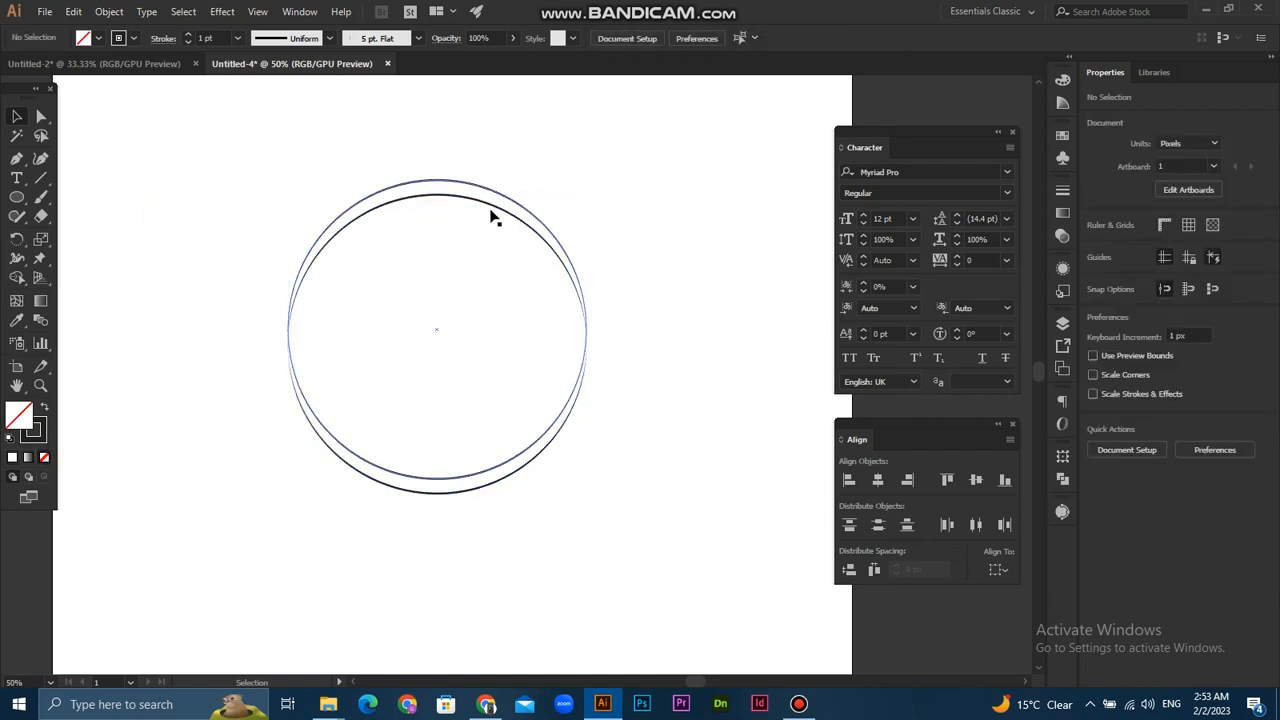
left_click_drag(491, 209, 493, 197)
left_click(519, 151)
left_click(477, 185)
key("d")
left_click(578, 248)
- Set the stroke color of both circles to dark green #2c4c31
left_click_drag(628, 185, 387, 368)
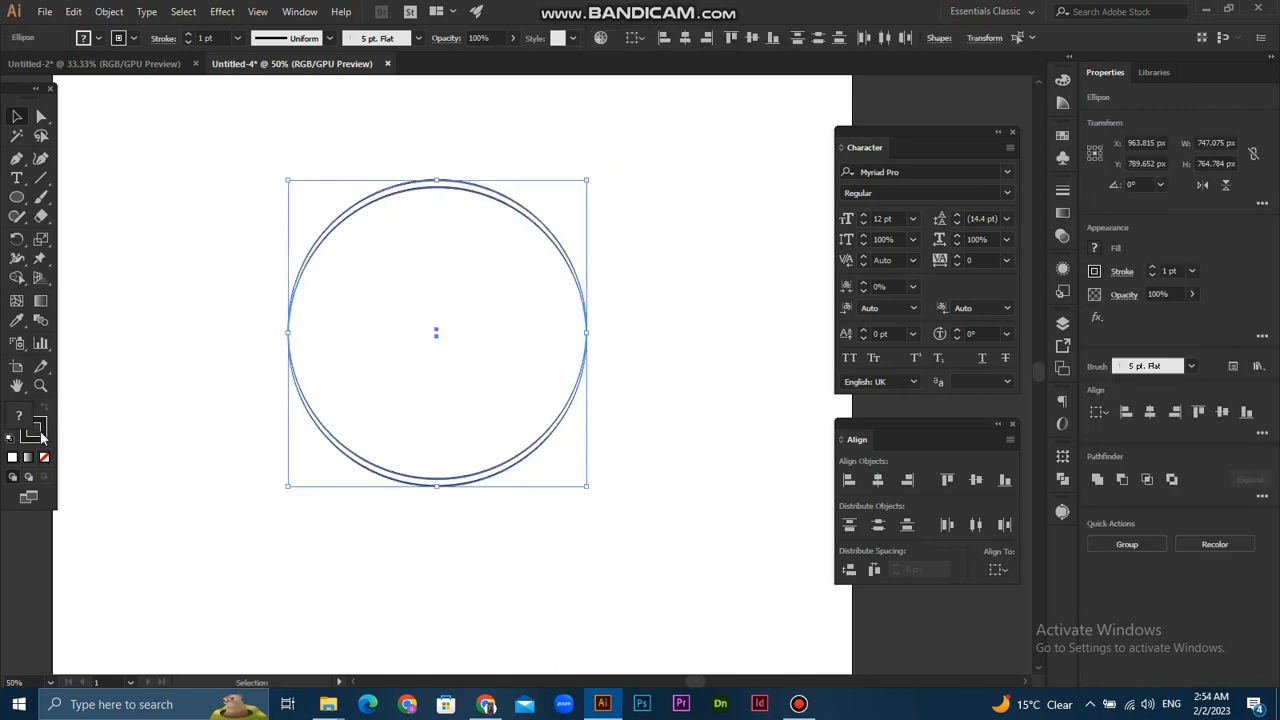
double_click(43, 436)
left_click_drag(695, 458, 706, 437)
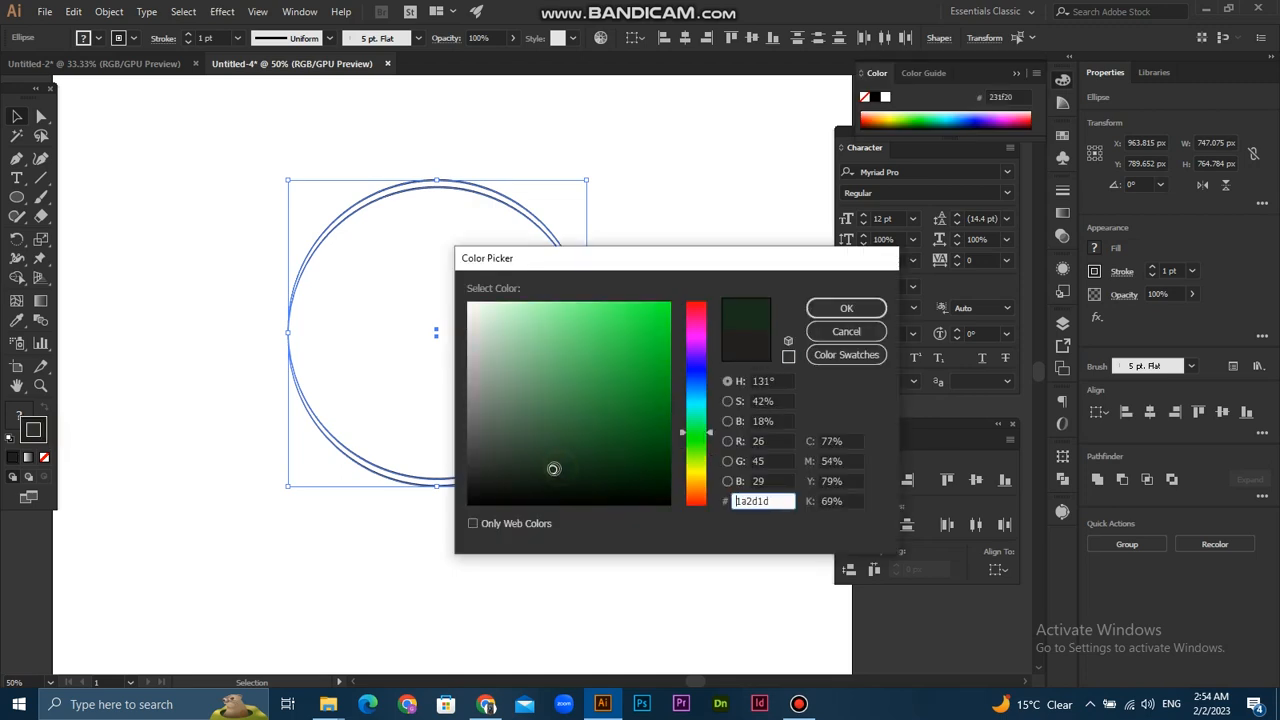
left_click(557, 451)
left_click(543, 460)
left_click(551, 445)
left_click(555, 444)
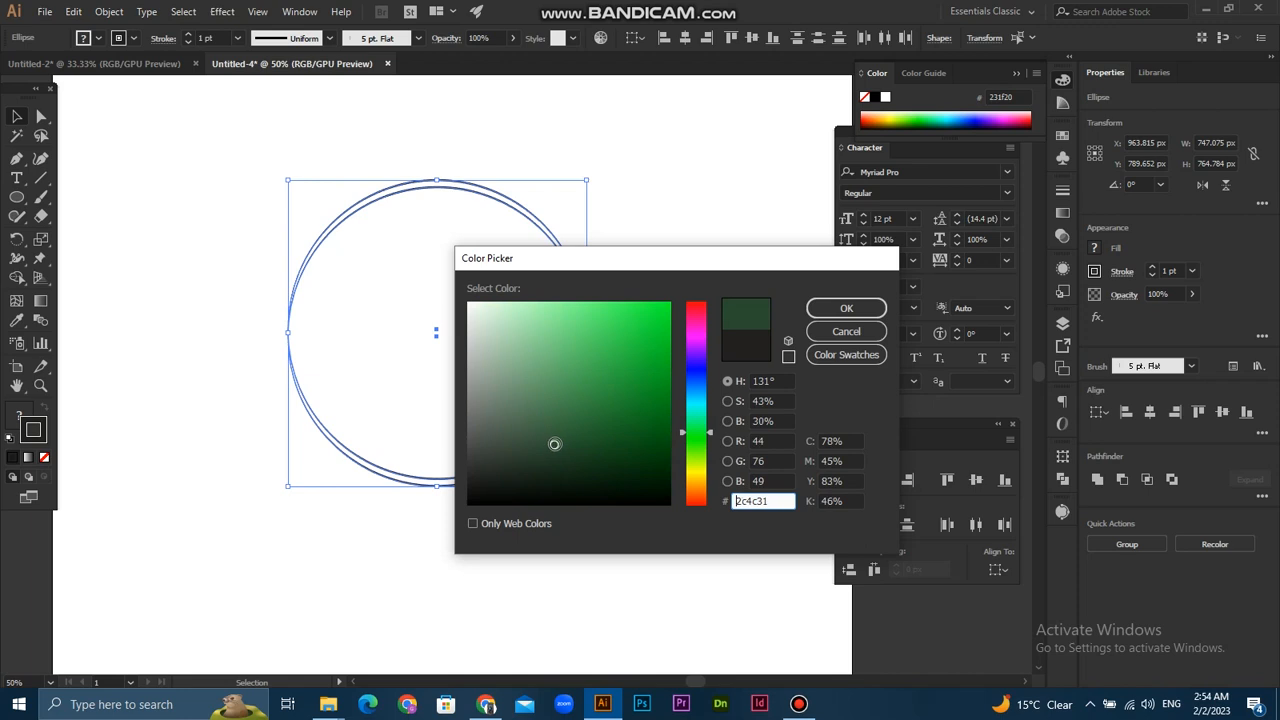
left_click(846, 308)
left_click(629, 219)
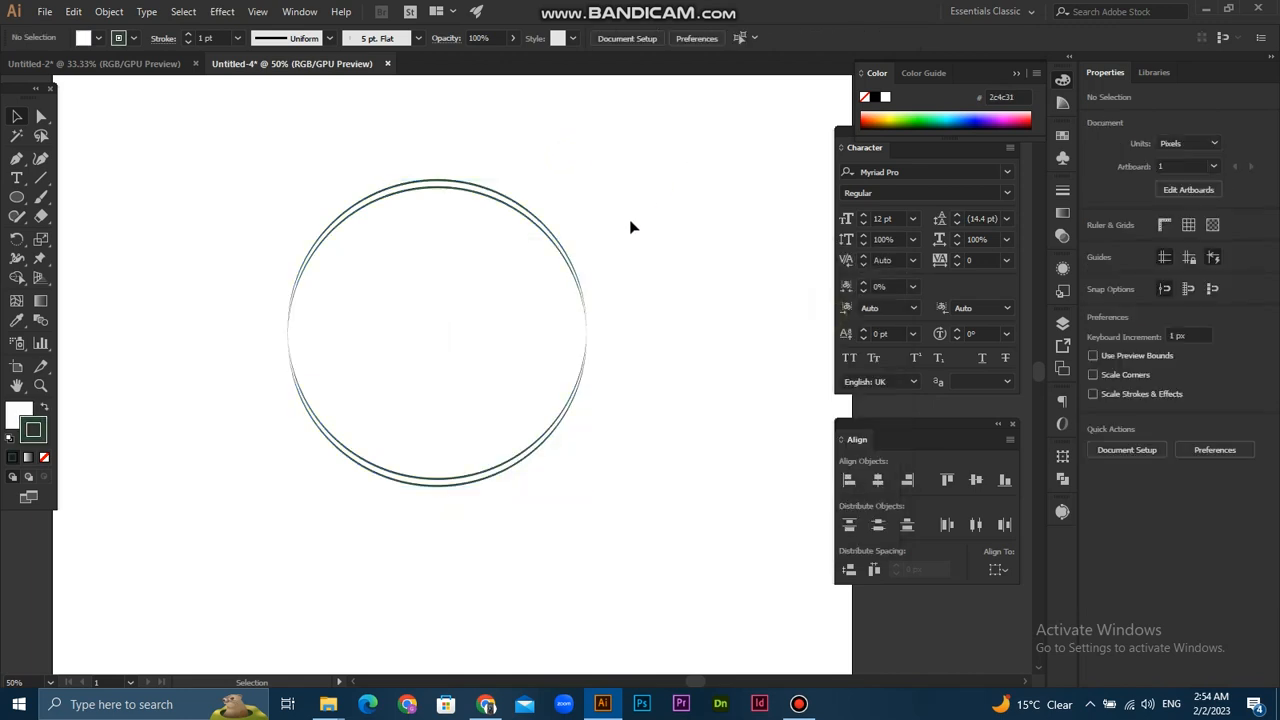
- Draw a circle 32 px wide outside the large rings and give it the dark green fill with no stroke
scroll(622, 238, "up", 1)
scroll(566, 323, "down", 2)
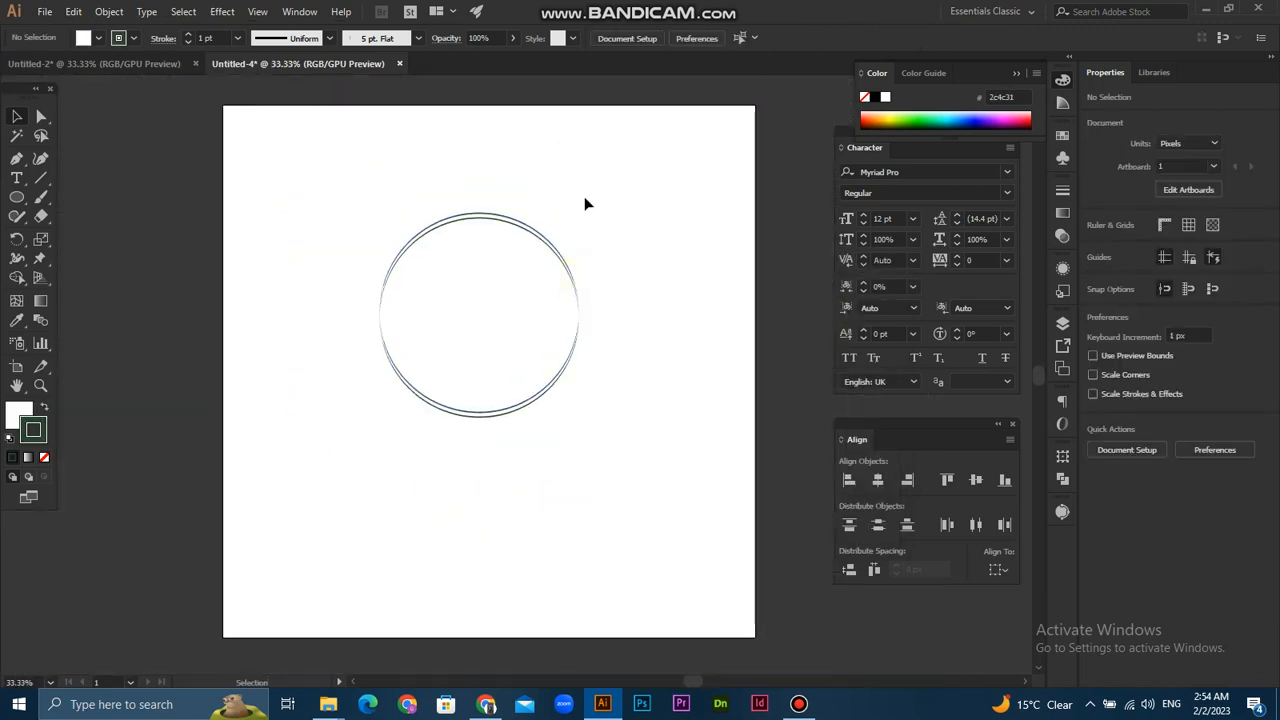
scroll(538, 302, "up", 1)
left_click(17, 197)
left_click_drag(640, 332, 646, 340)
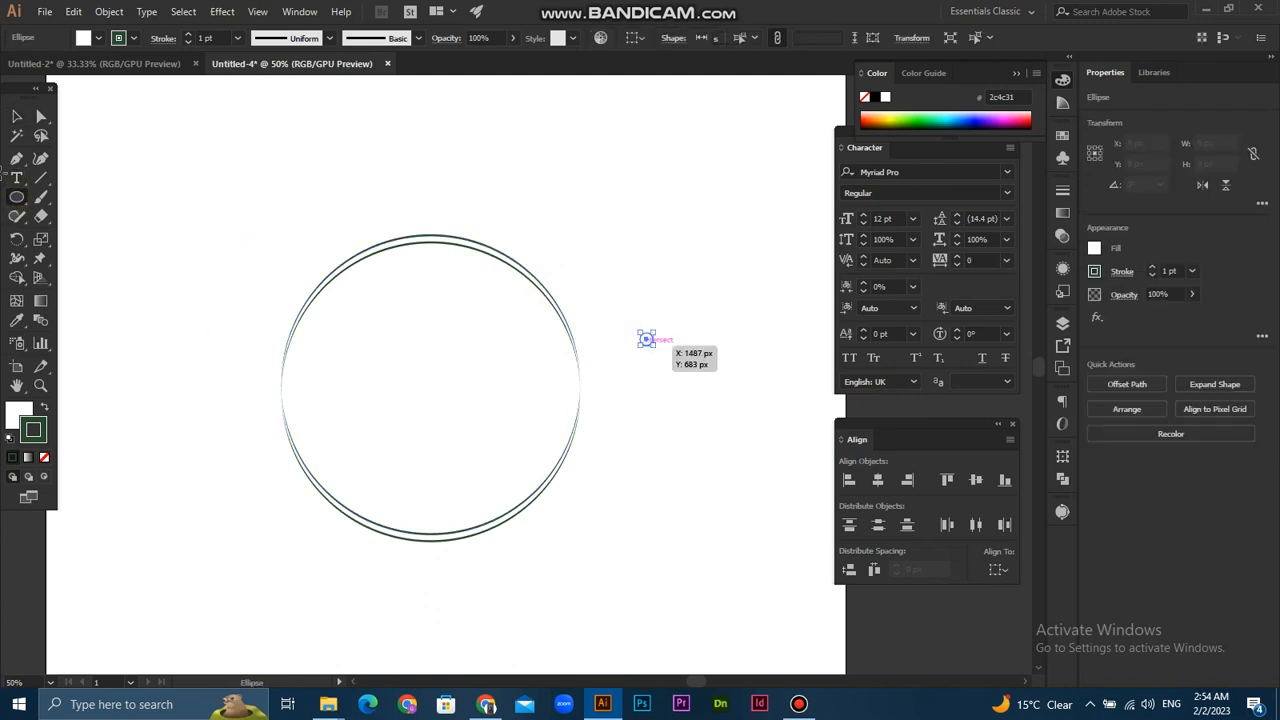
left_click(48, 406)
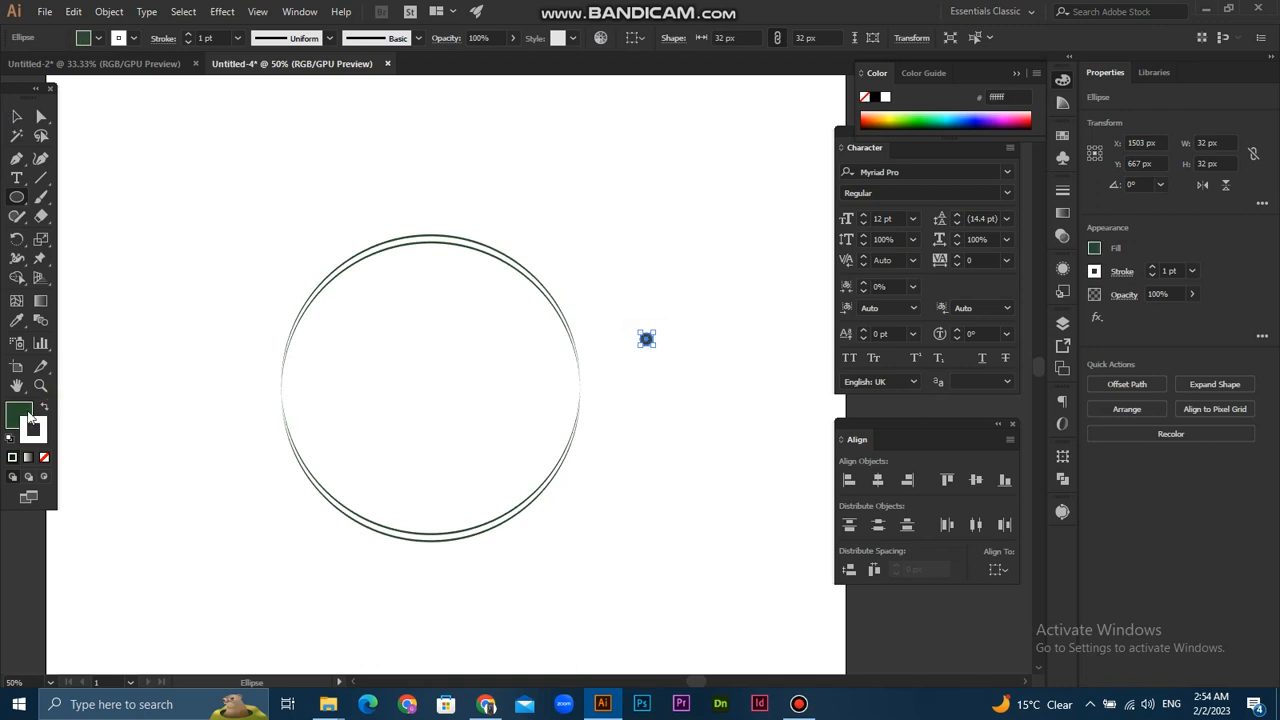
left_click(45, 457)
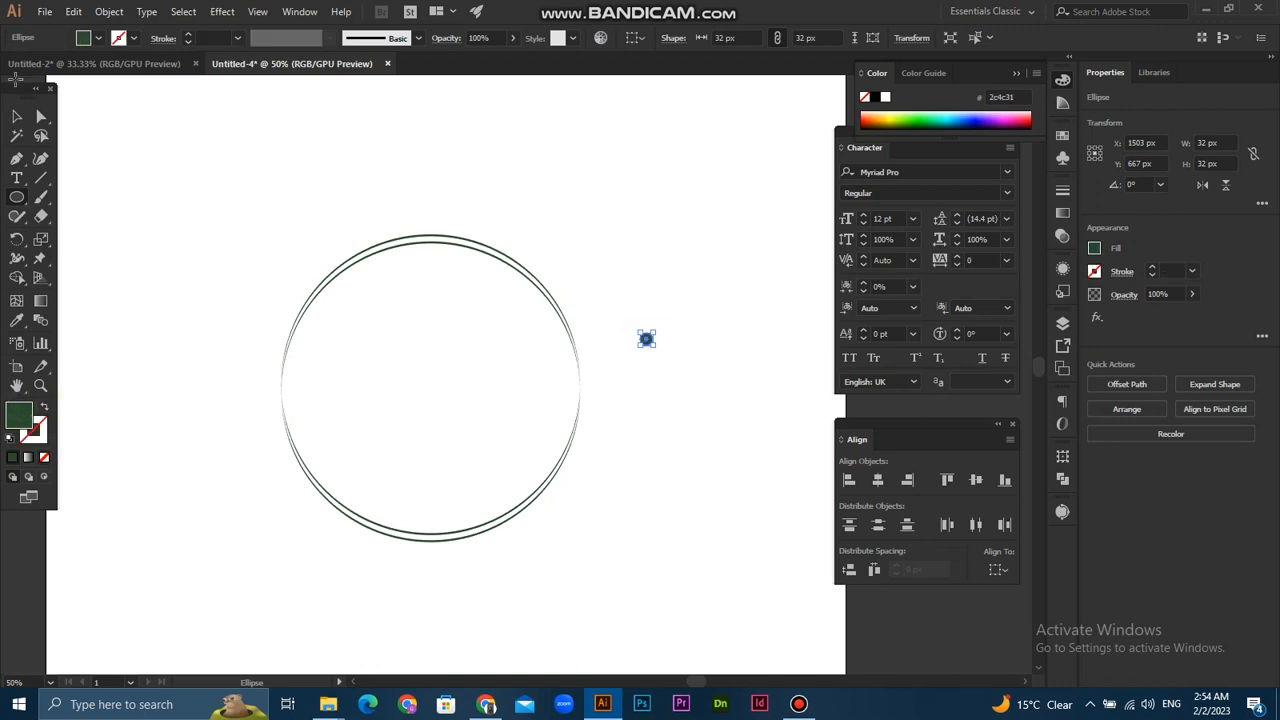
left_click(14, 118)
left_click(449, 165)
- Reduce the small green dot to 16 px and make it into a new Scatter Brush
left_click(299, 11)
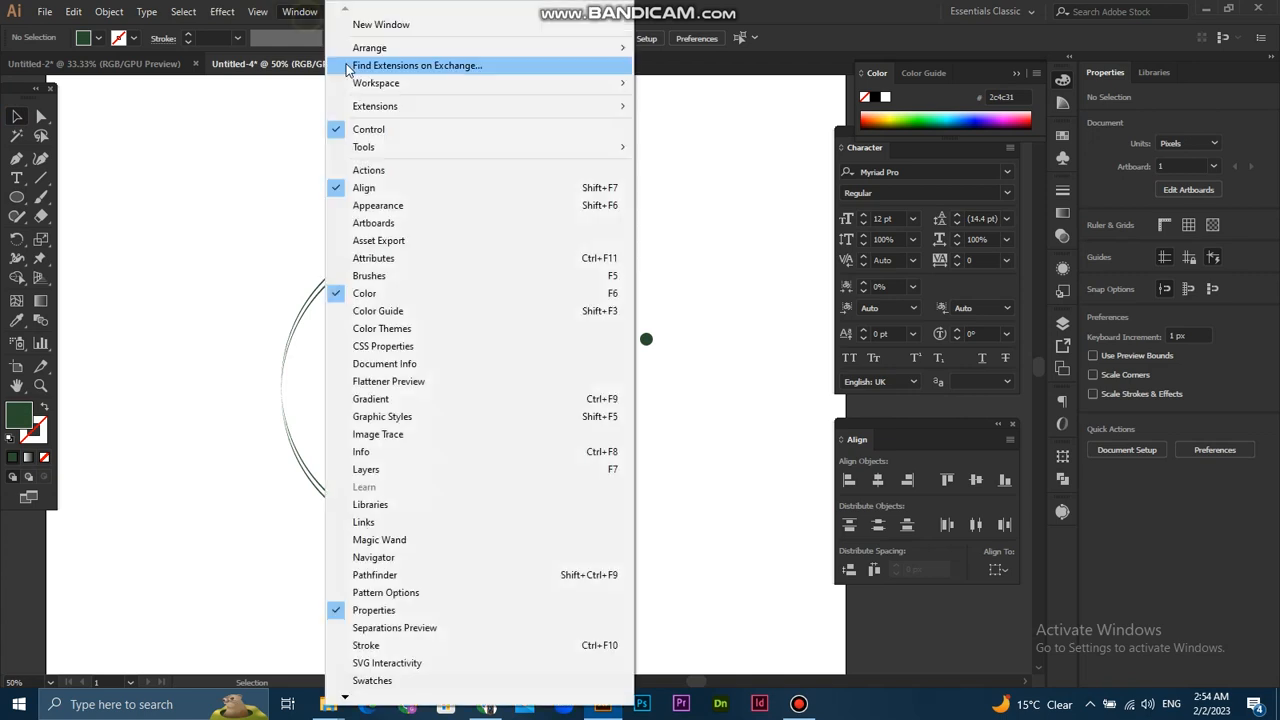
left_click(421, 275)
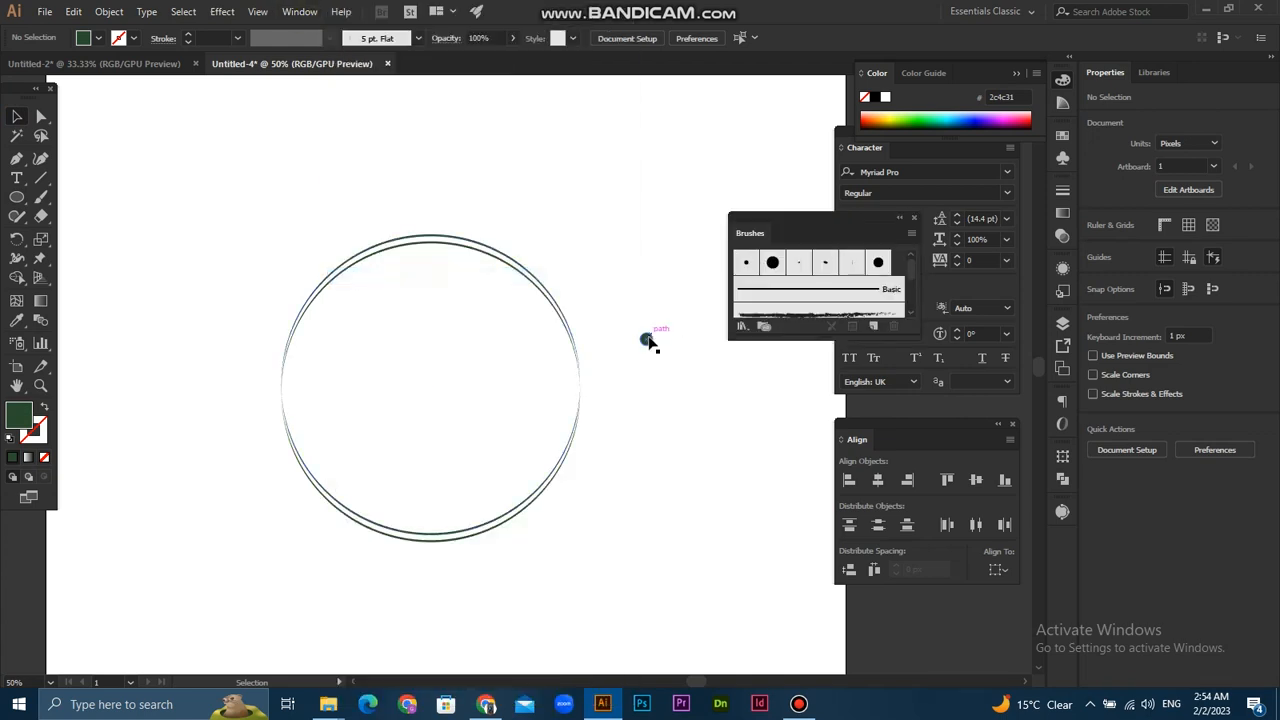
mouse_move(648, 341)
left_mouse_down()
mouse_move(648, 354)
mouse_move(650, 340)
mouse_move(908, 268)
left_mouse_up()
scroll(655, 349, "up", 2)
left_click(671, 337)
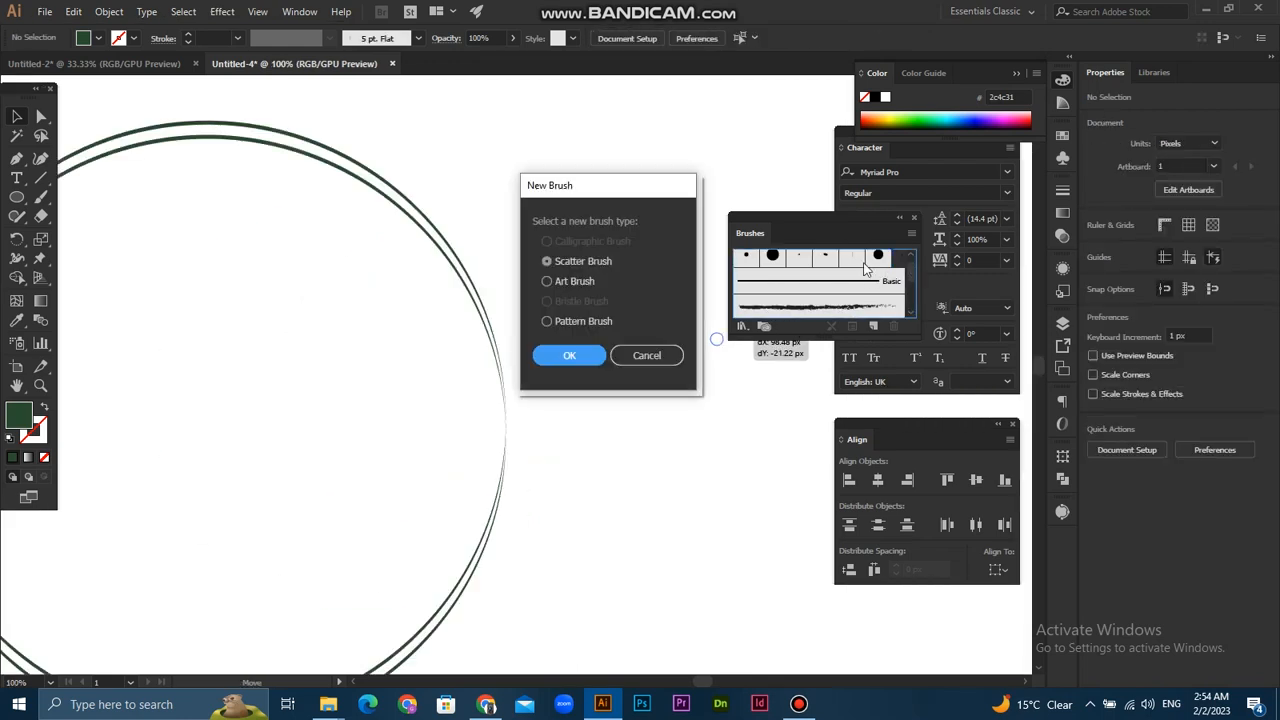
left_click(569, 355)
- Set the scatter brush size to Random, ranging from 43% to 72%
left_click(802, 170)
left_click(795, 203)
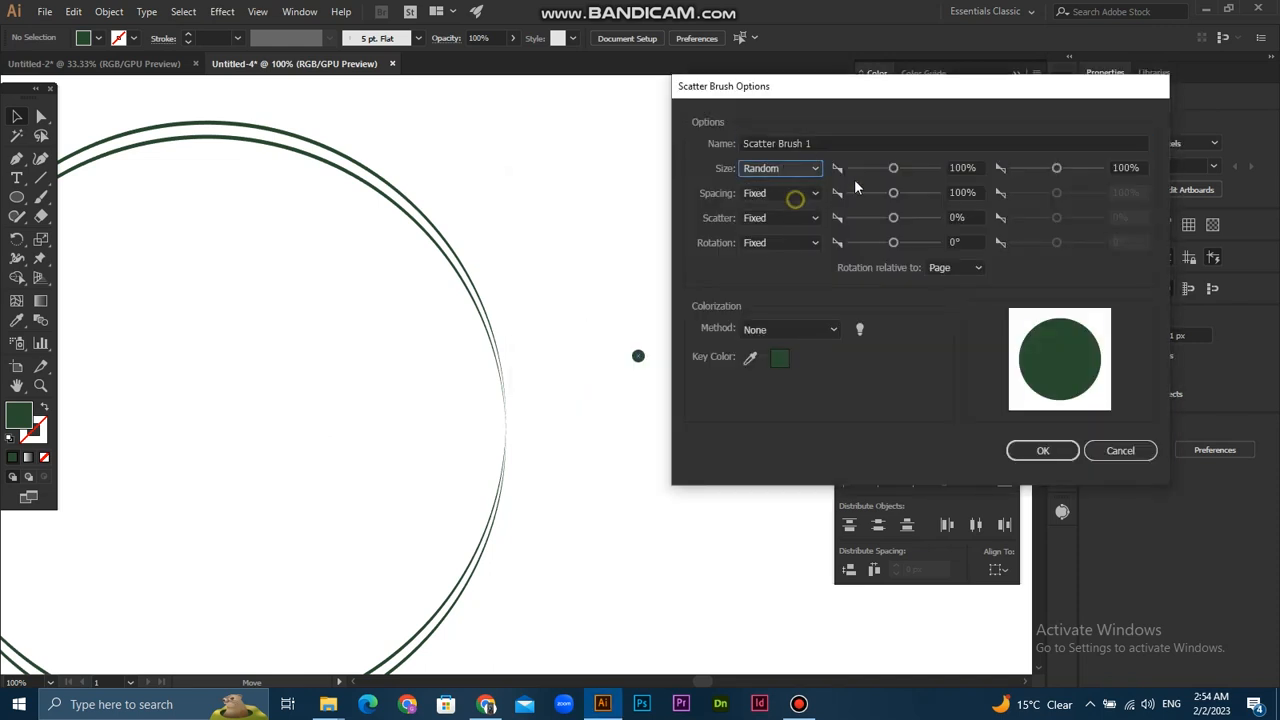
left_click_drag(893, 168, 878, 172)
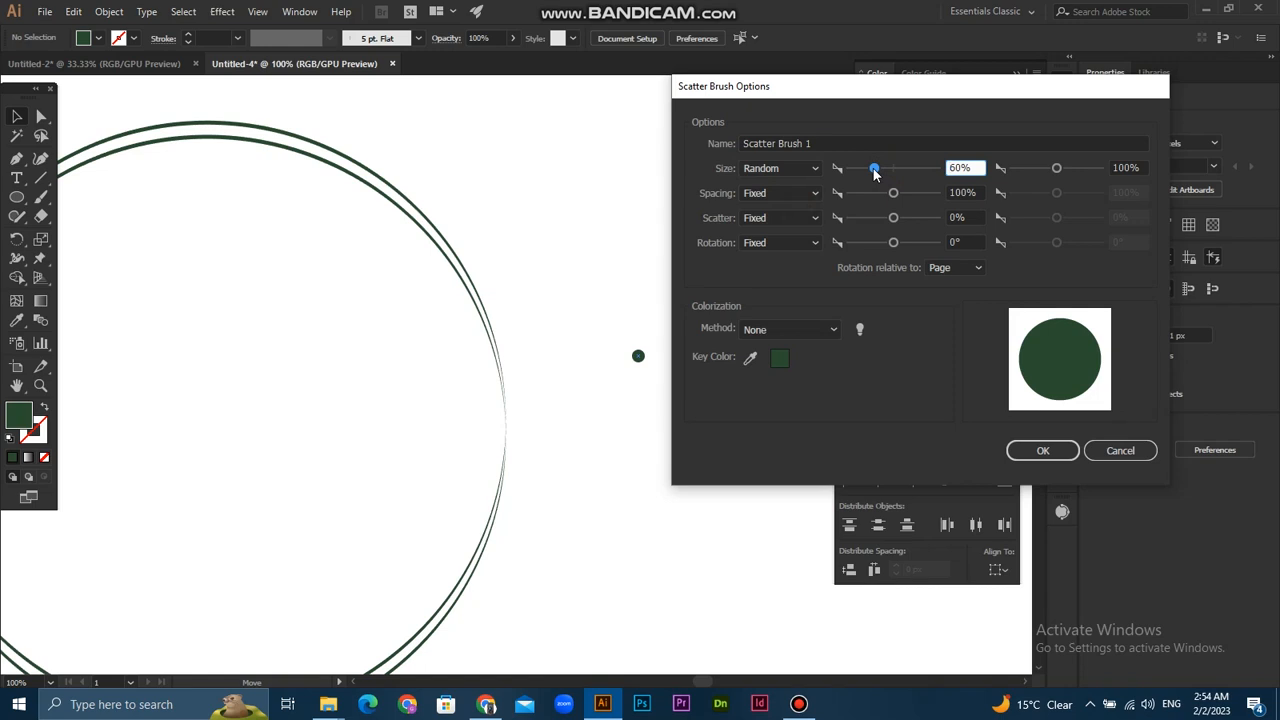
left_click_drag(861, 178, 867, 178)
left_click_drag(1057, 170, 1048, 178)
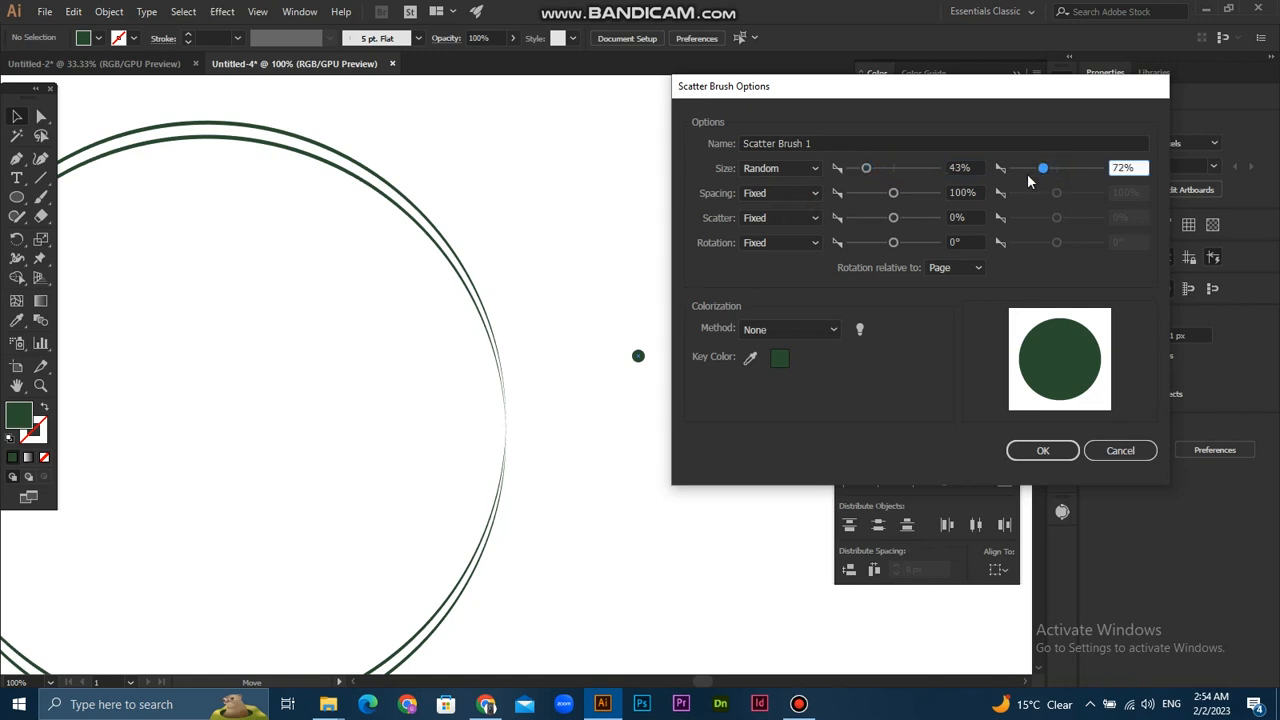
- Set the scatter brush spacing to Random from 35% to 217% and accept the brush options
left_click(781, 193)
left_click(771, 229)
left_click_drag(891, 194, 865, 204)
left_click_drag(1055, 200, 1056, 207)
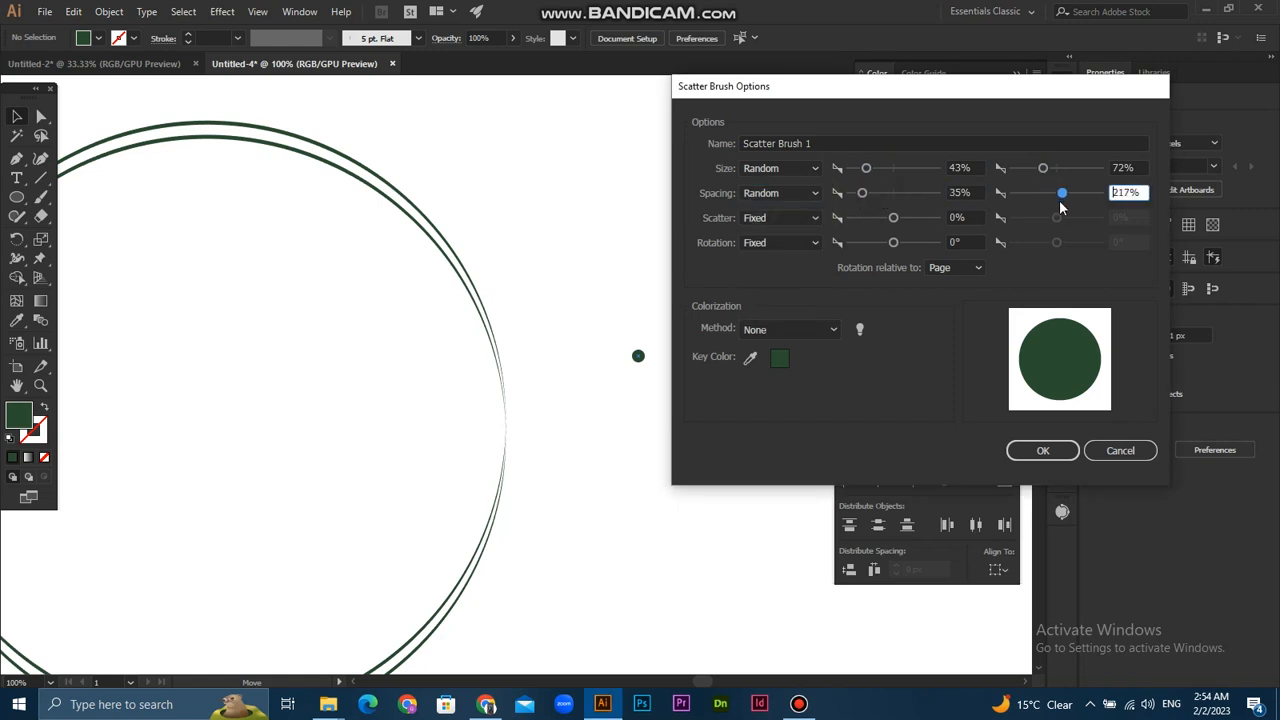
left_click(1042, 450)
- Paint a short curved trail of dots with the new scatter brush just outside the rings' upper-right arc
key("ctrl+minus")
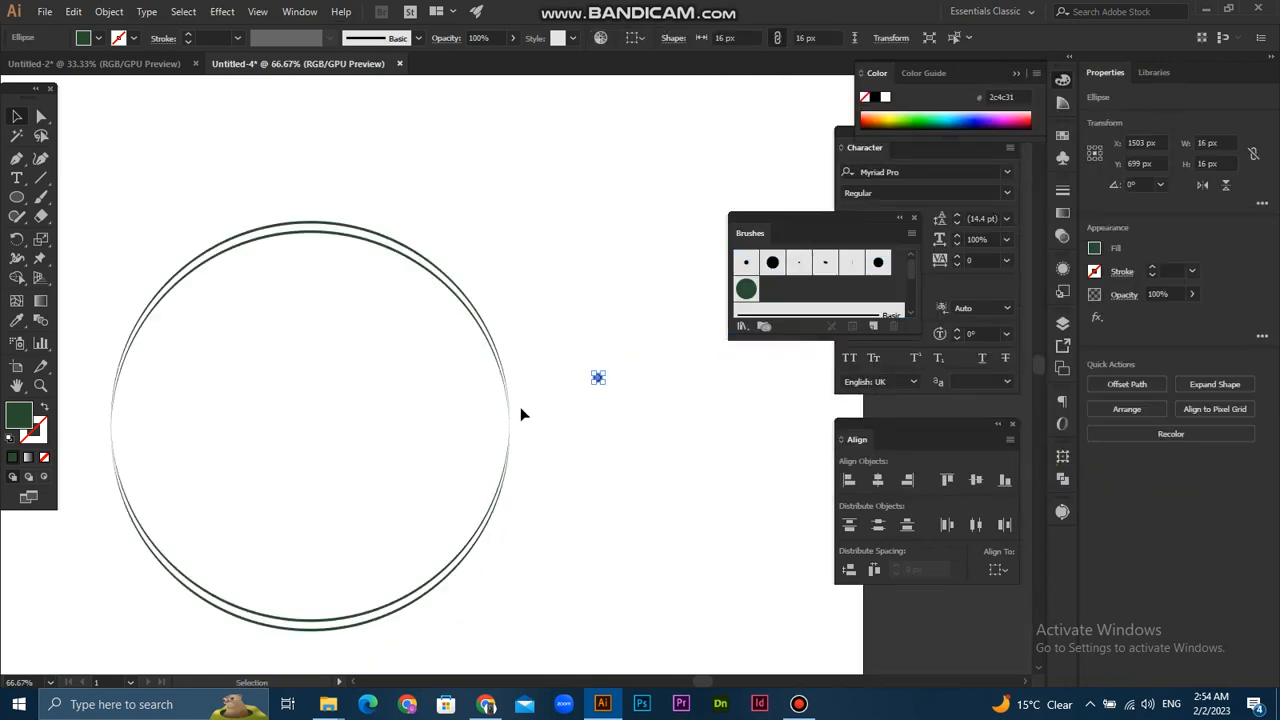
key("b")
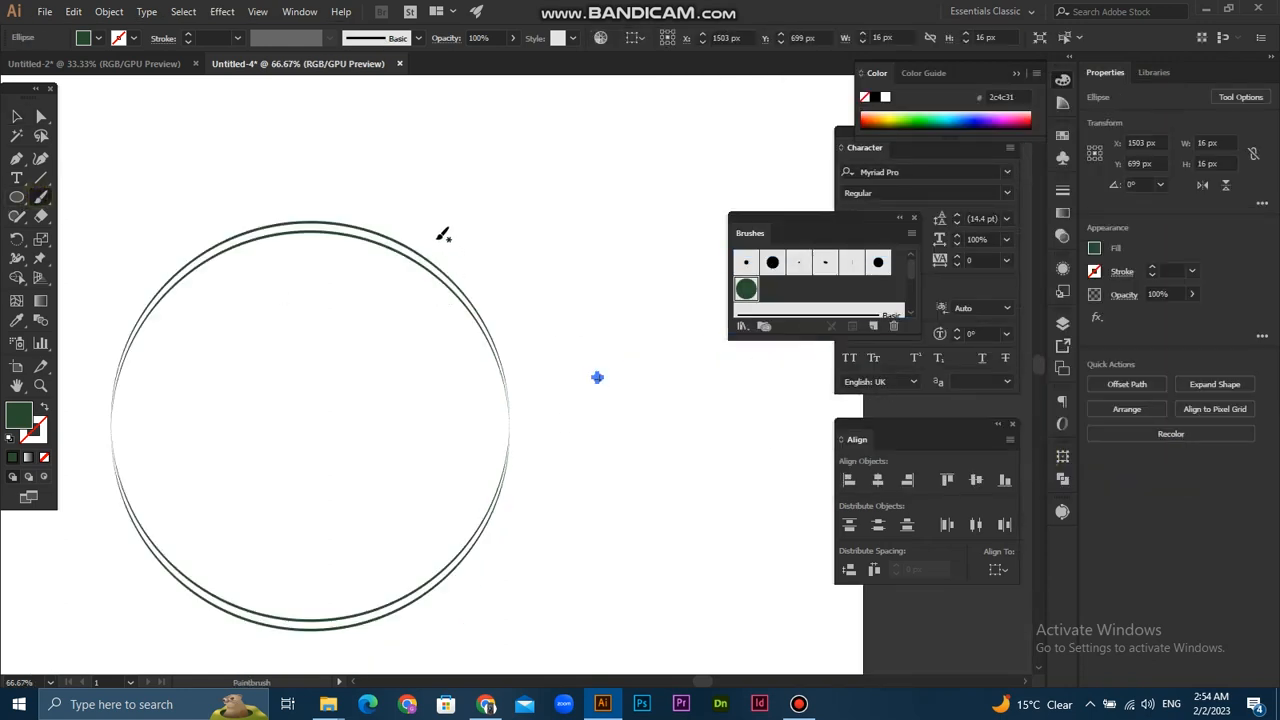
left_click_drag(516, 330, 528, 345)
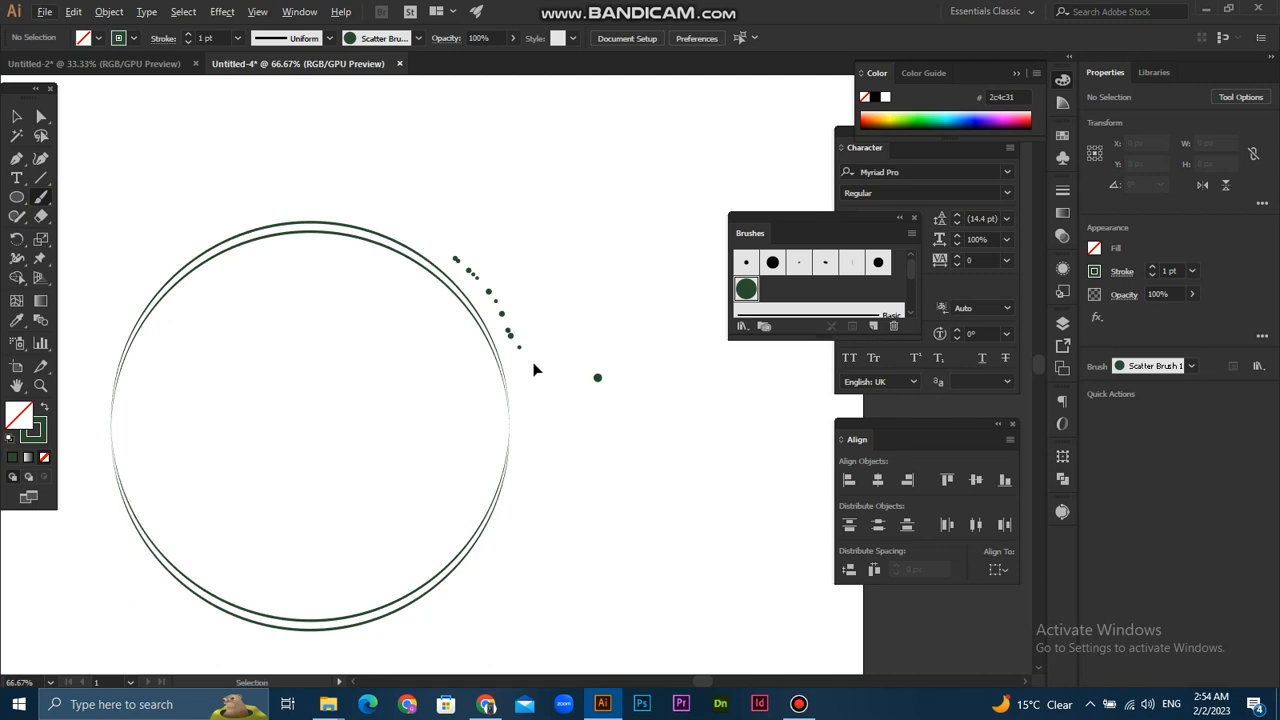
- Replace the painted dot trail with a new one slightly farther out from the rings' upper-right arc
key("ctrl+z")
left_click_drag(477, 268, 554, 371)
key("ctrl+z")
key("ctrl+z")
key("ctrl+shift+z")
- Adjust the scatter brush's random size range to 52%–70% and its random spacing range to 97%–250%
double_click(750, 292)
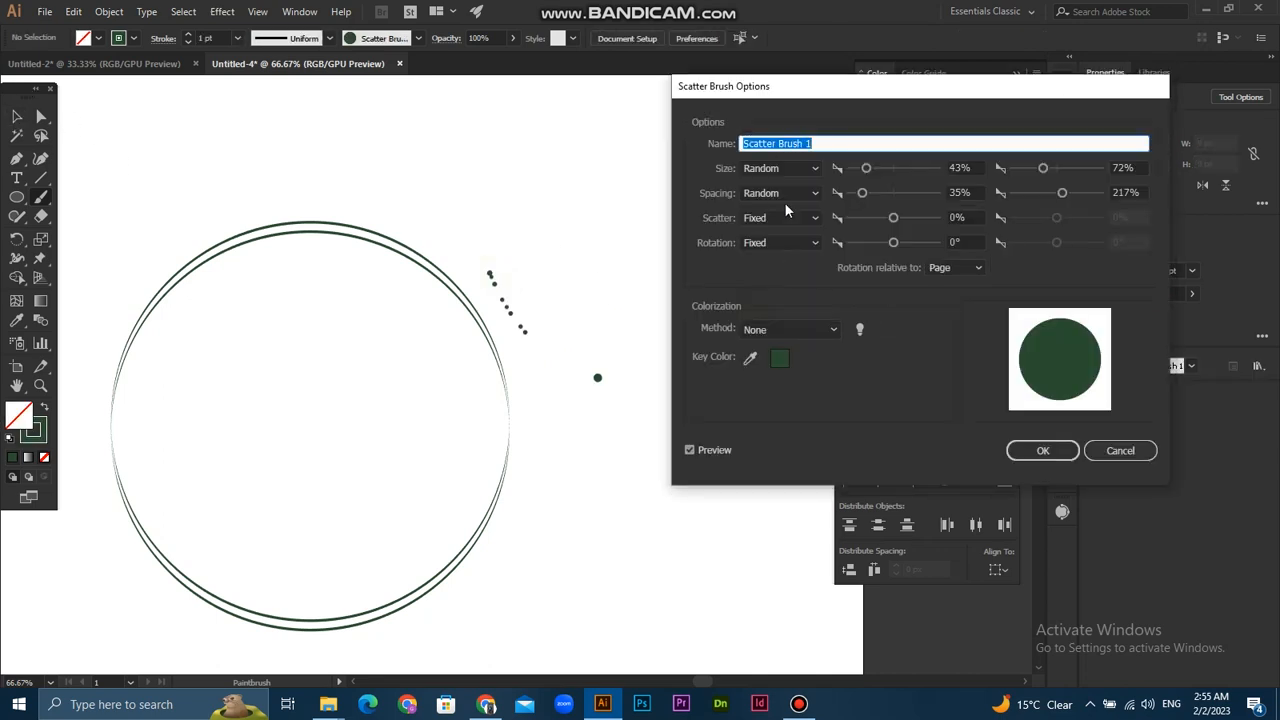
mouse_move(866, 170)
left_mouse_down()
mouse_move(864, 193)
mouse_move(903, 200)
mouse_move(880, 200)
mouse_move(893, 202)
mouse_move(866, 170)
mouse_move(894, 172)
mouse_move(871, 177)
left_mouse_up()
mouse_move(1047, 174)
left_mouse_down()
mouse_move(1071, 171)
mouse_move(1037, 174)
mouse_move(1074, 191)
mouse_move(1063, 193)
left_mouse_up()
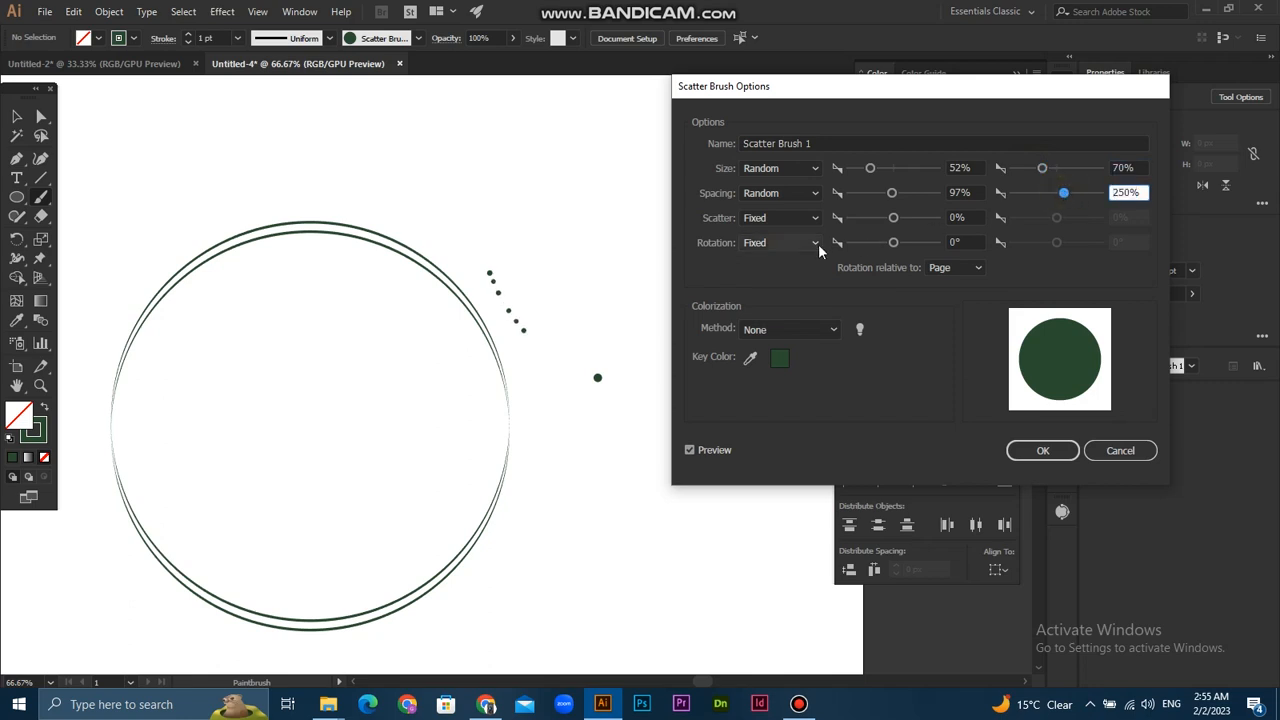
- Set the brush's scatter to Random from -185% to -38%, reduce minimum spacing to 84% and minimum size to 47%, and accept the options
left_click(800, 218)
left_click(790, 257)
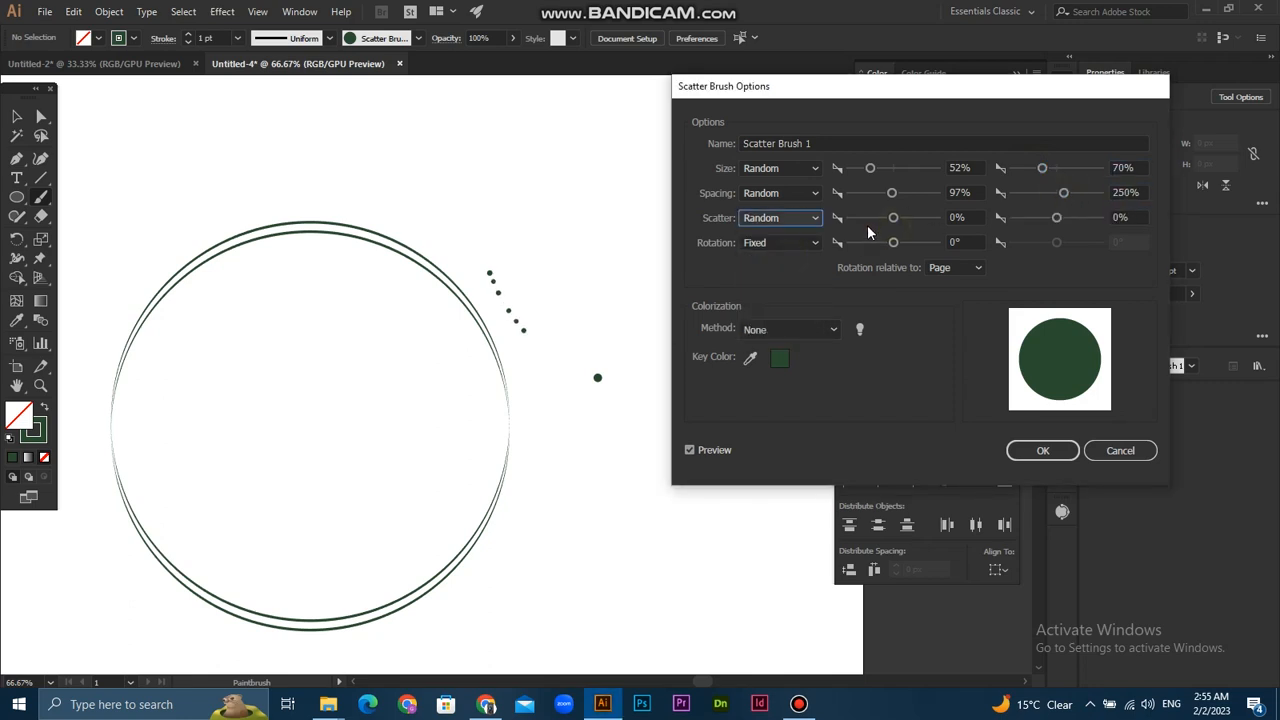
left_click_drag(871, 218, 887, 222)
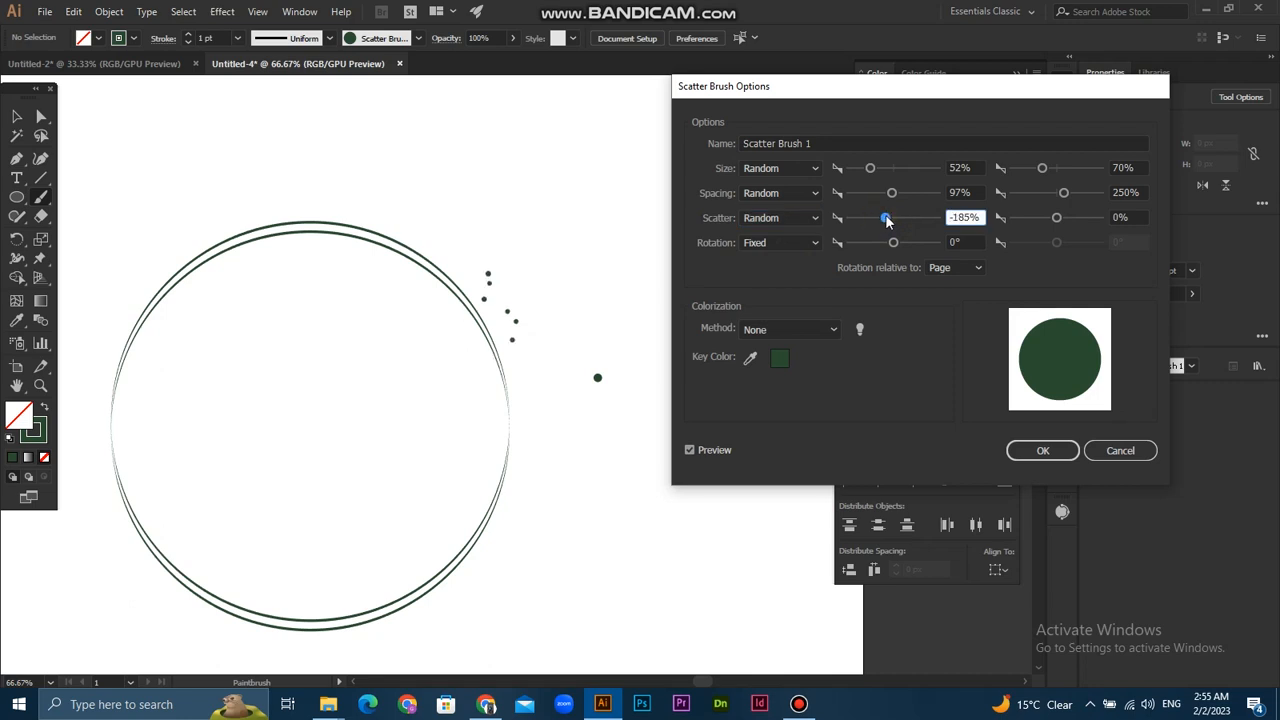
left_click_drag(1056, 218, 1053, 220)
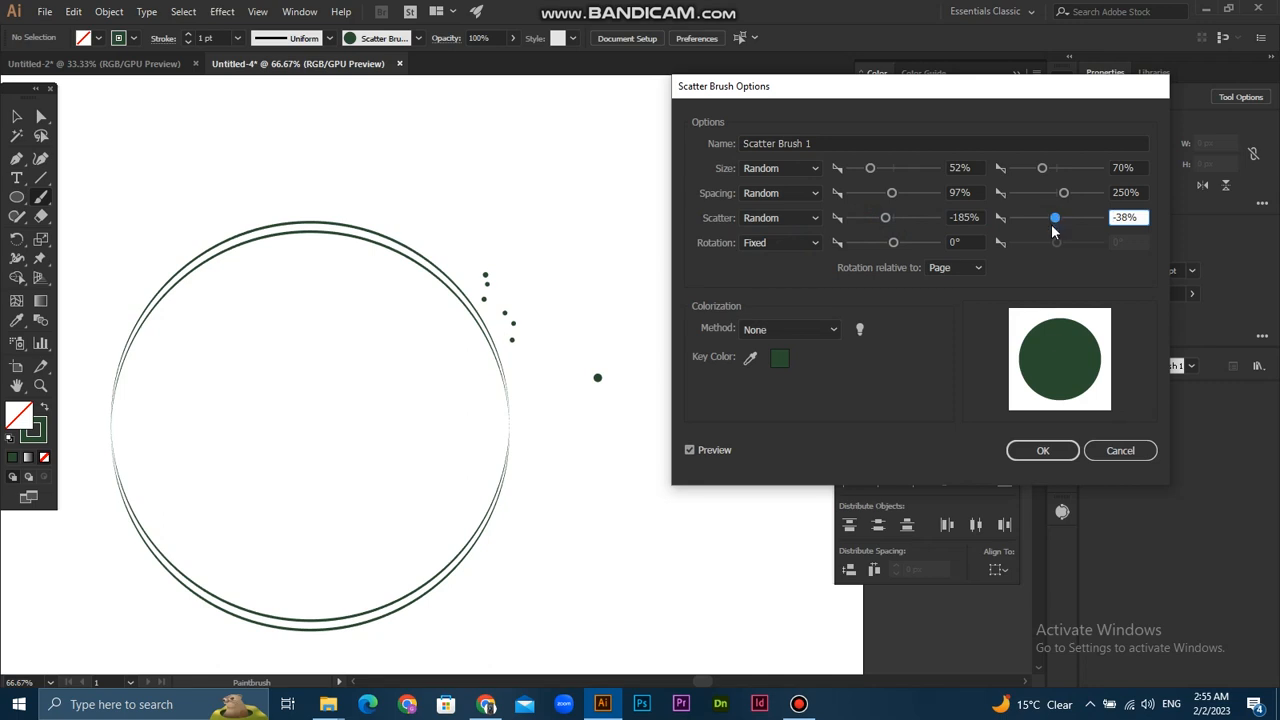
left_click_drag(895, 197, 870, 177)
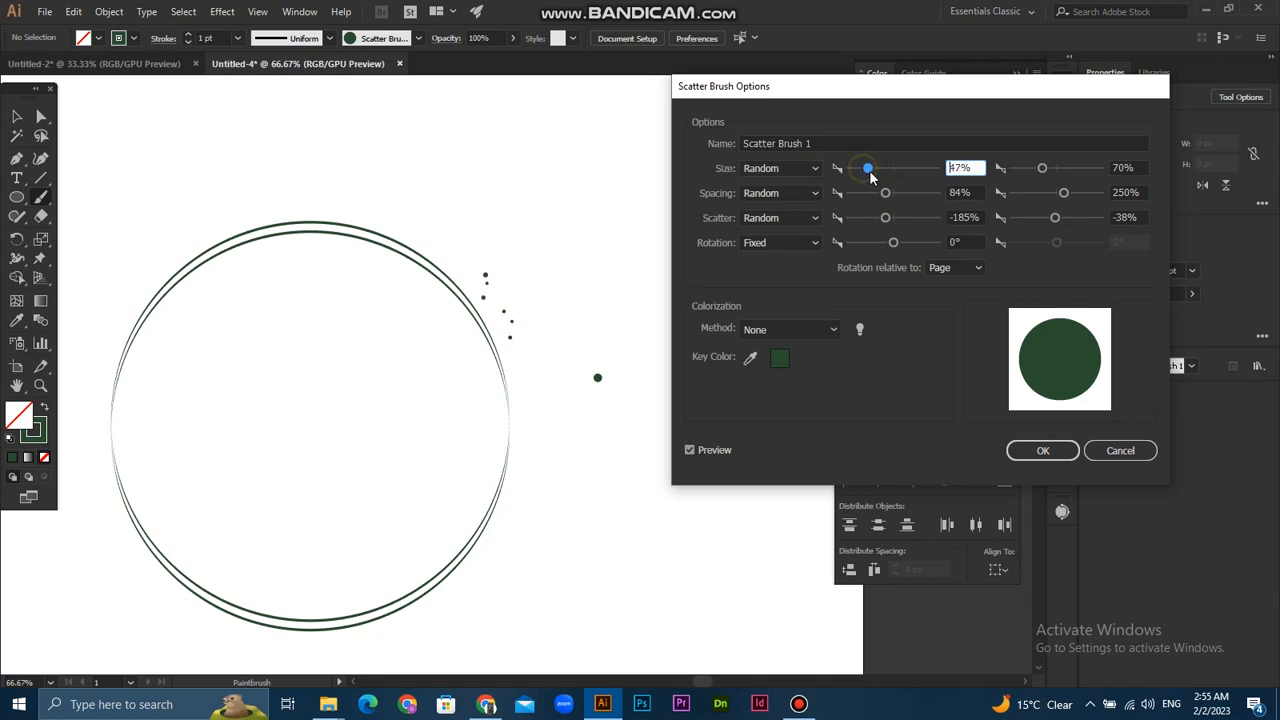
left_click(1042, 450)
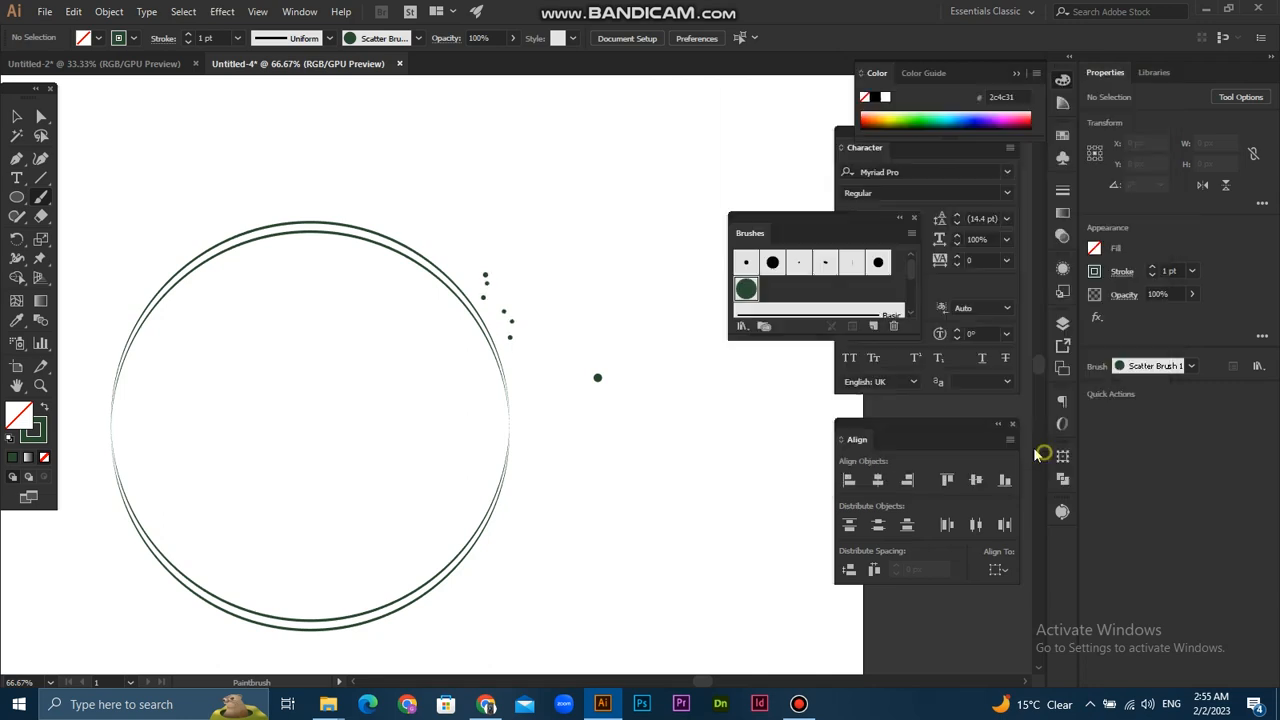
- Paint a short trail of dots with the scatter brush just outside the rings' lower-left arc
left_click(622, 374)
left_click(16, 116)
left_click(465, 171)
scroll(508, 343, "down", 1)
scroll(480, 388, "left", 6)
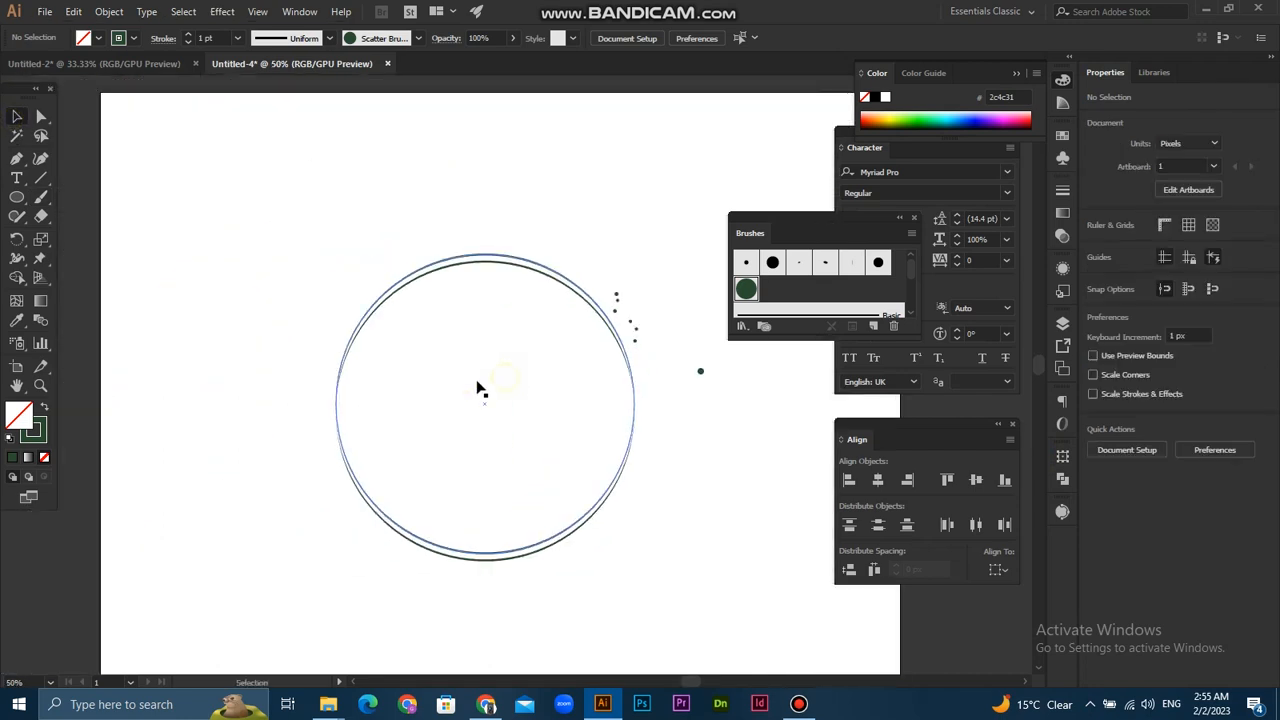
scroll(480, 388, "up", 1)
scroll(526, 383, "right", 1)
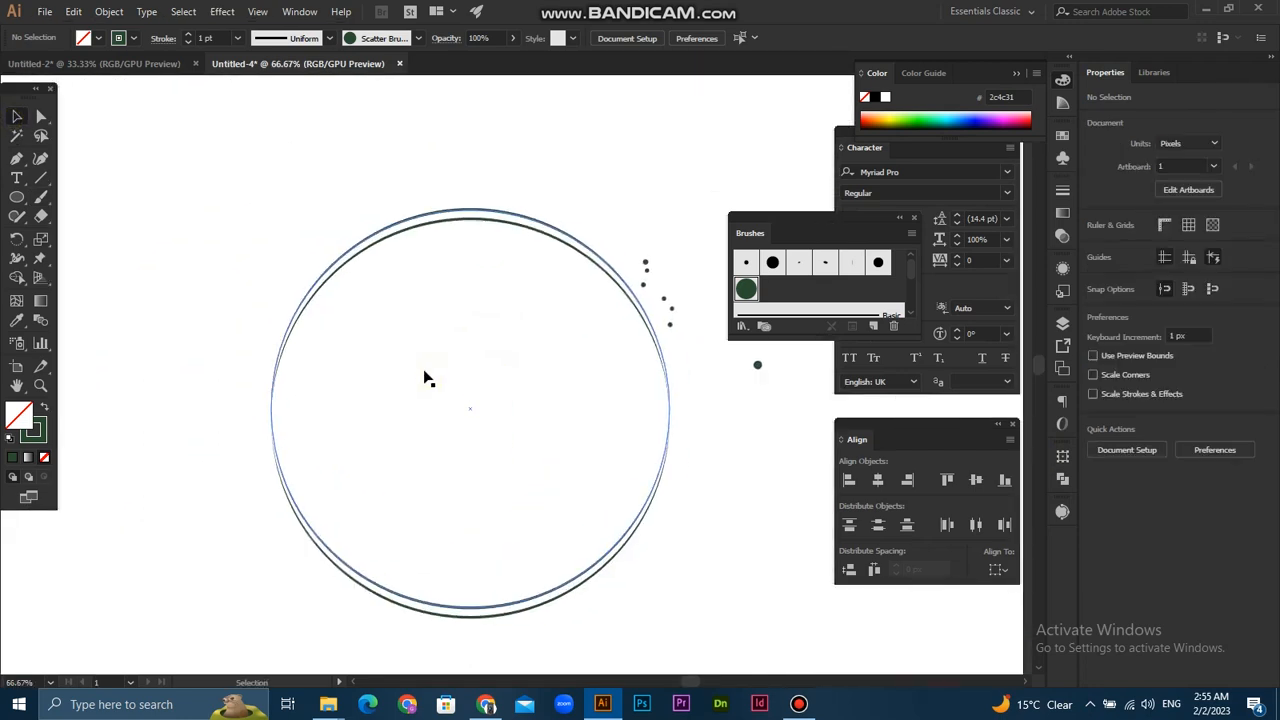
left_click(41, 197)
left_click_drag(238, 436, 266, 528)
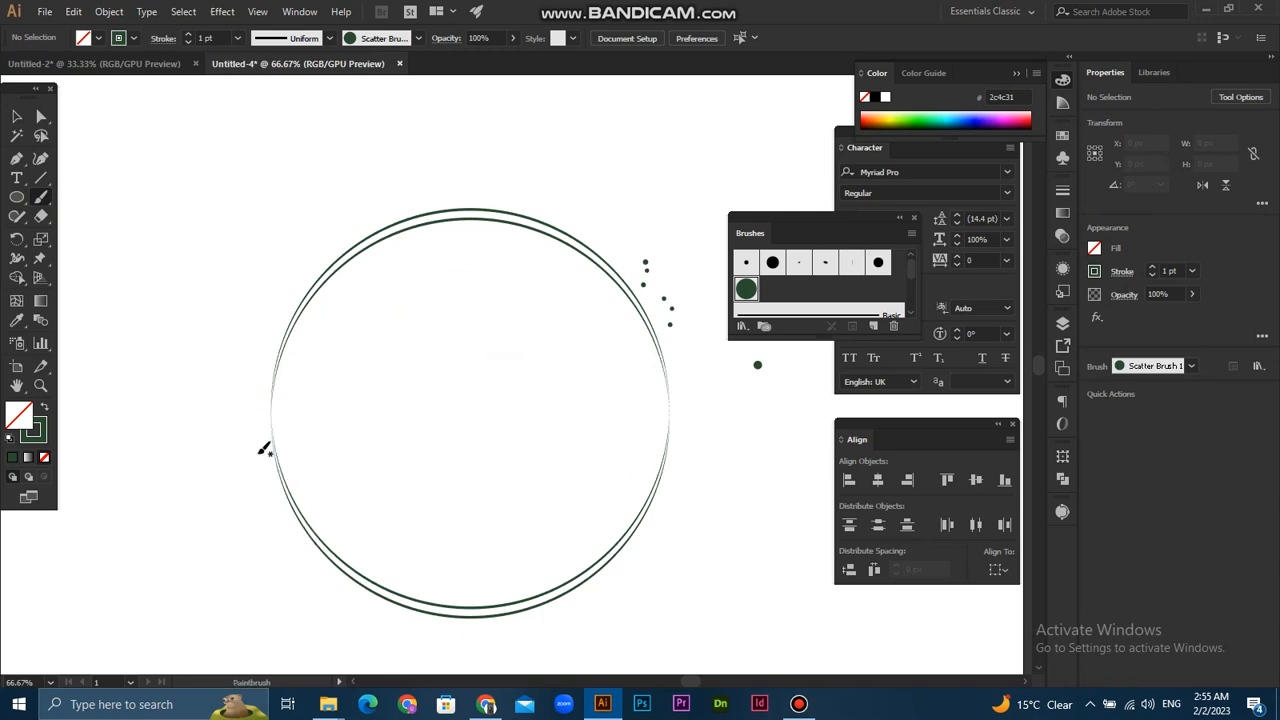
left_click(14, 118)
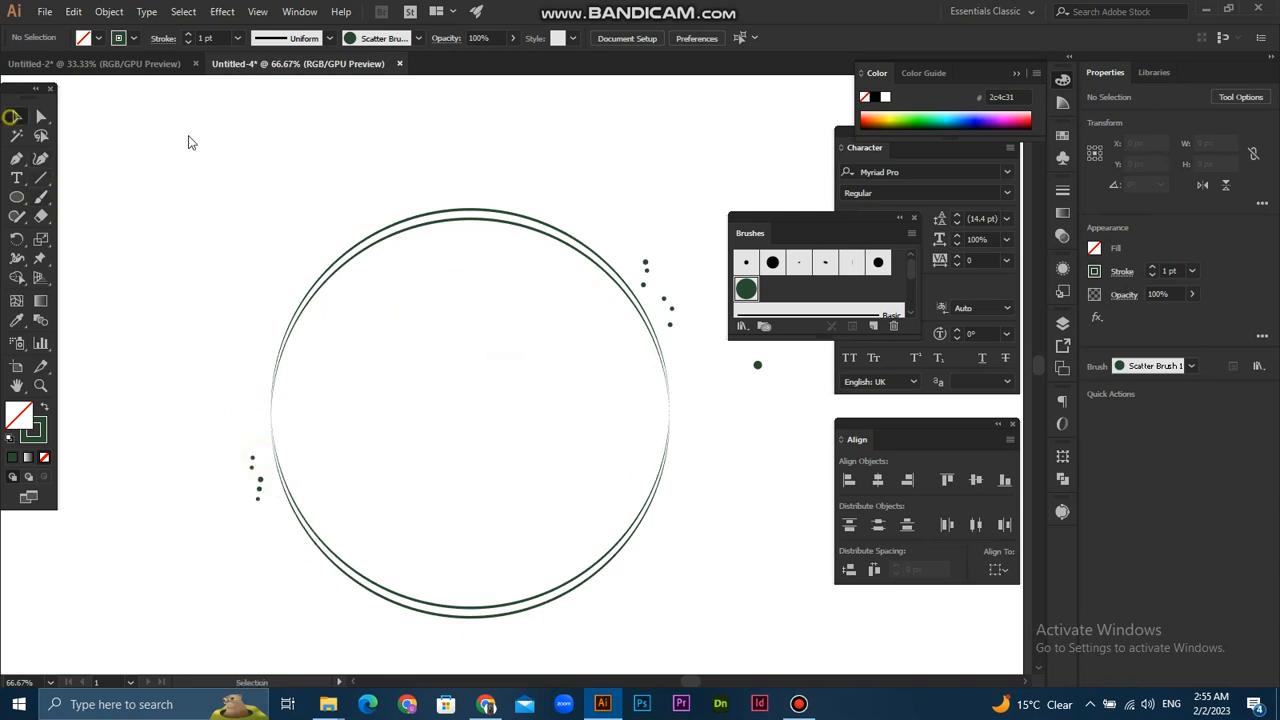
- Delete the single leftover green dot beside the rings, outside the upper-right dot trail
scroll(534, 407, "up", 1)
left_click_drag(500, 443, 481, 439)
scroll(483, 441, "down", 1)
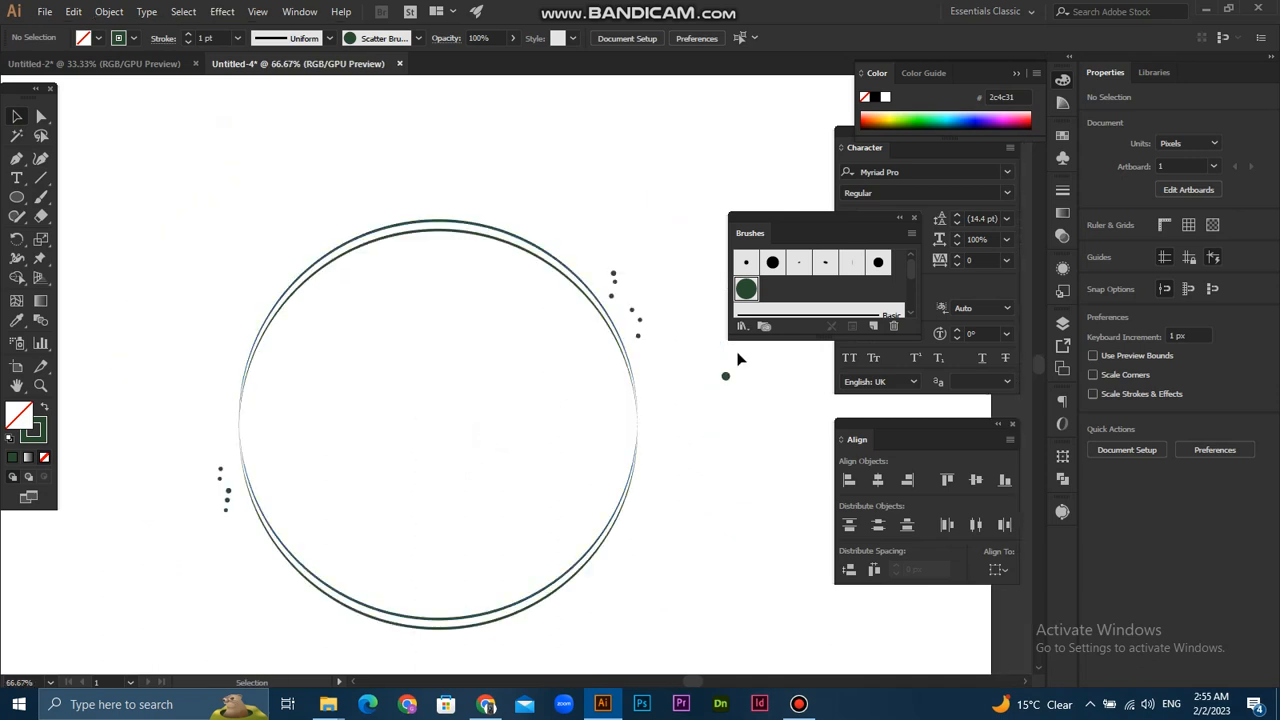
left_click(726, 376)
left_click(673, 413)
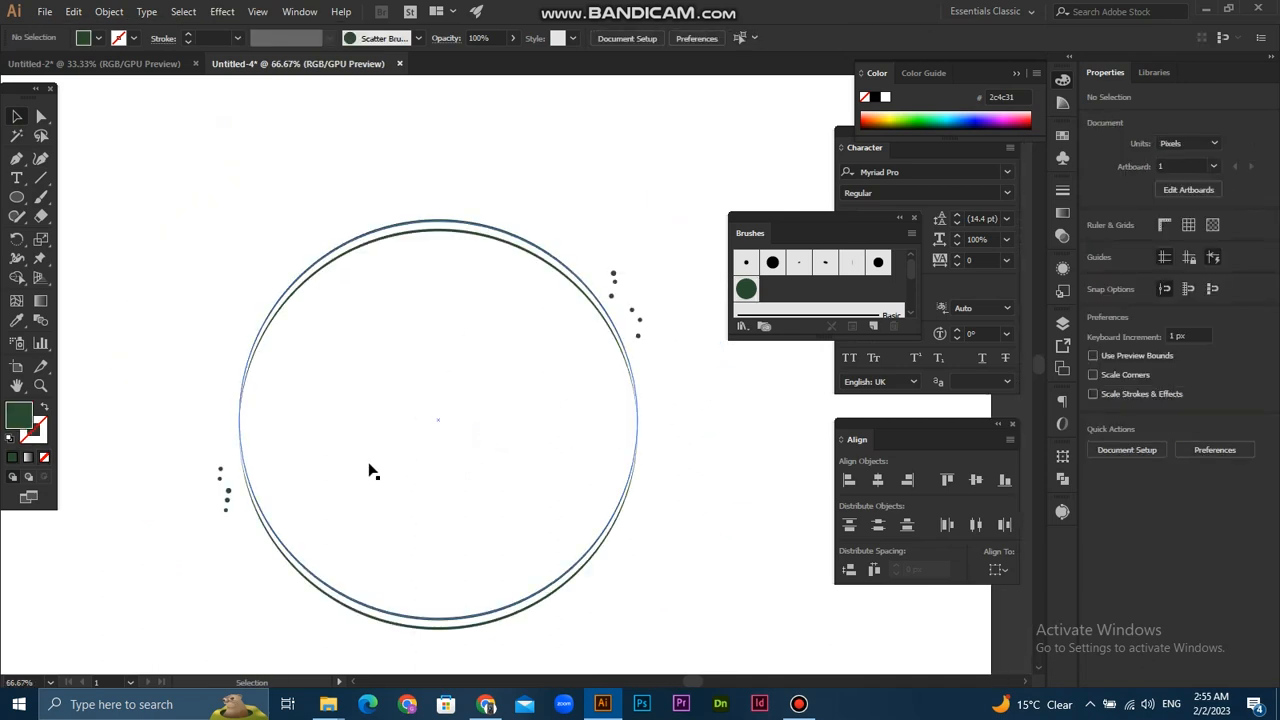
- Nudge the lower-left dot trail slightly downward and expand the appearance of both dot trails
left_click(228, 517)
left_click(617, 281, "shift")
left_click(112, 12)
left_click(172, 201)
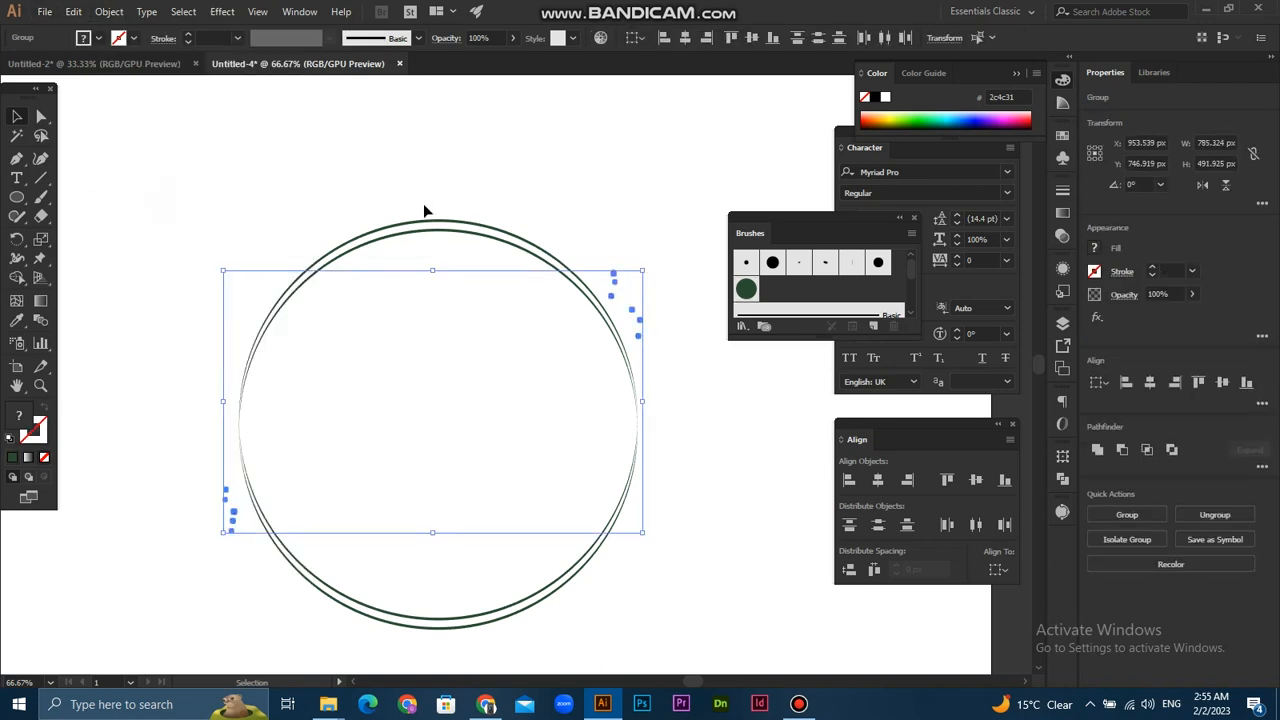
left_click(390, 165)
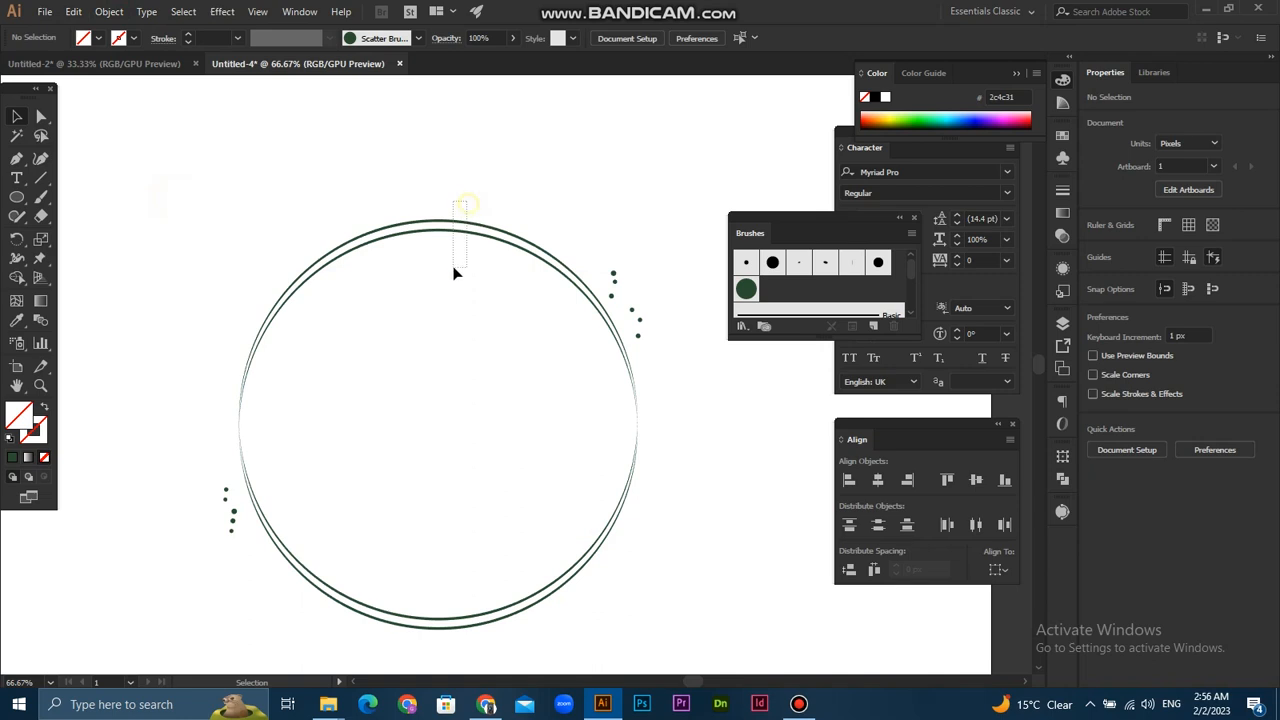
left_click_drag(453, 267, 452, 270)
left_click(487, 166)
- Place a line of placeholder text inside the rings and set its font size to 90 pt
scroll(339, 354, "down", 1)
left_click_drag(524, 479, 487, 488)
scroll(562, 451, "up", 1)
left_click(16, 178)
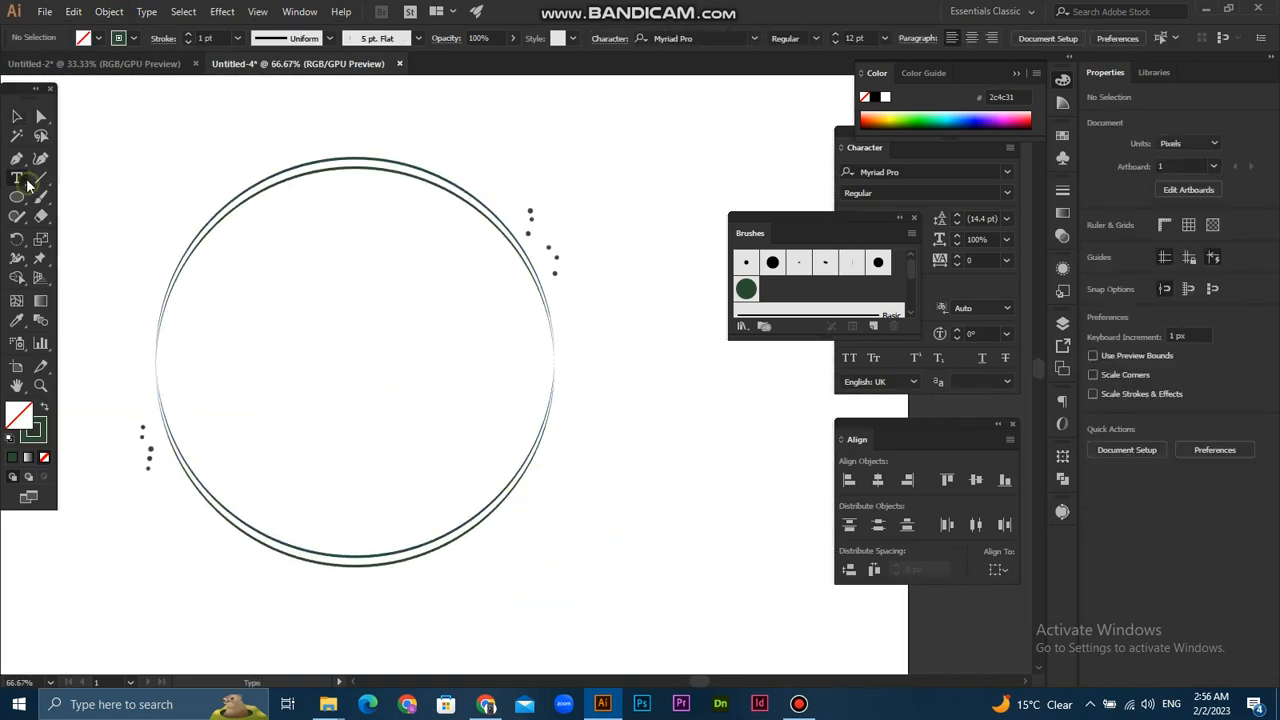
left_click(290, 330)
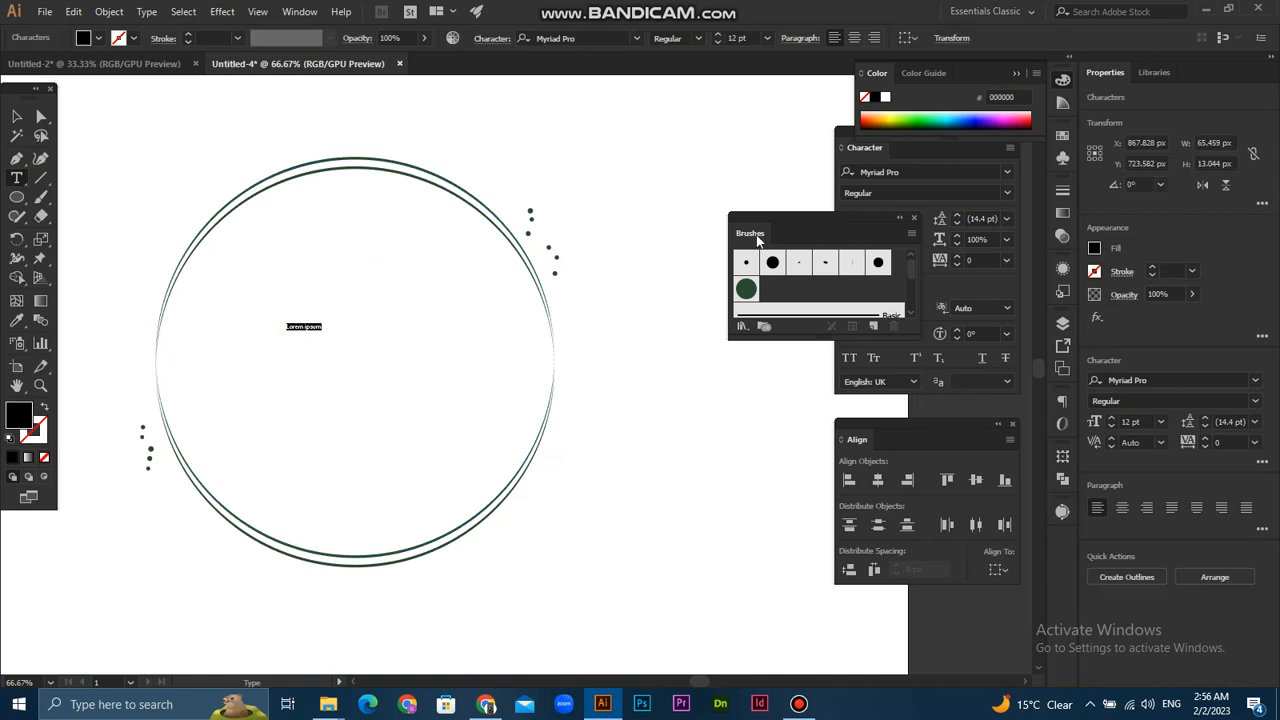
left_click_drag(880, 218, 890, 328)
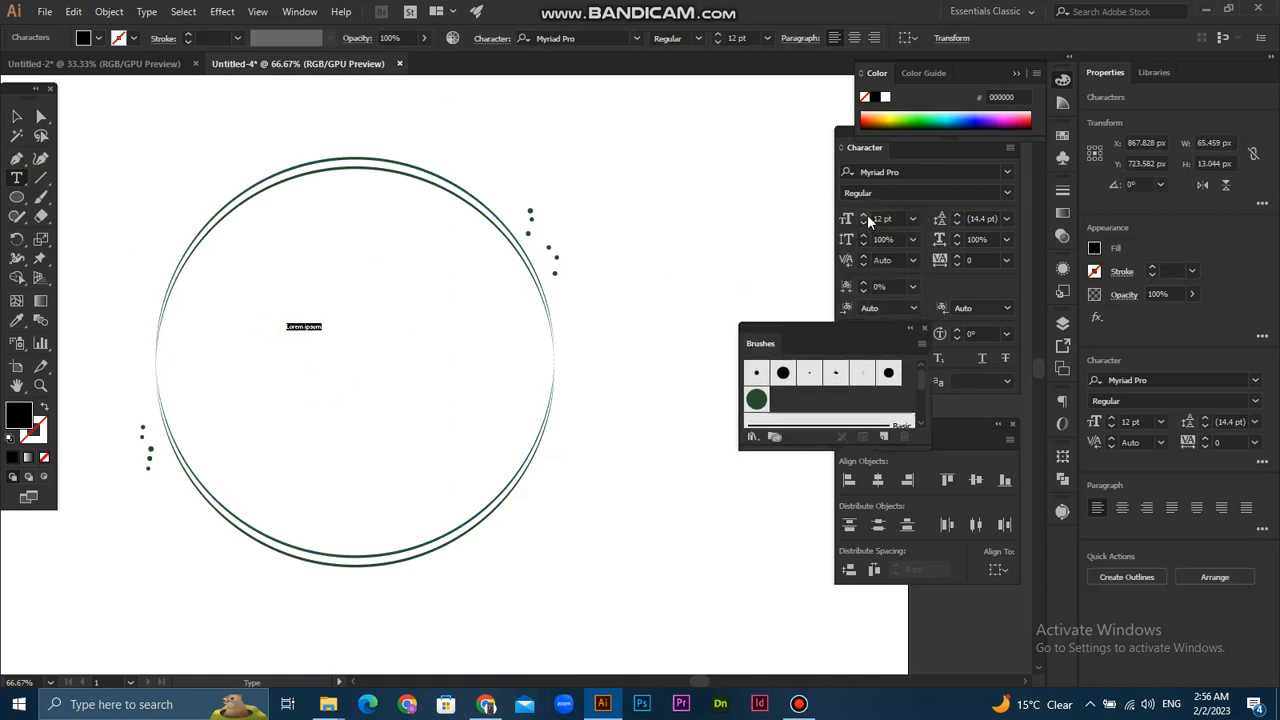
left_click(864, 216)
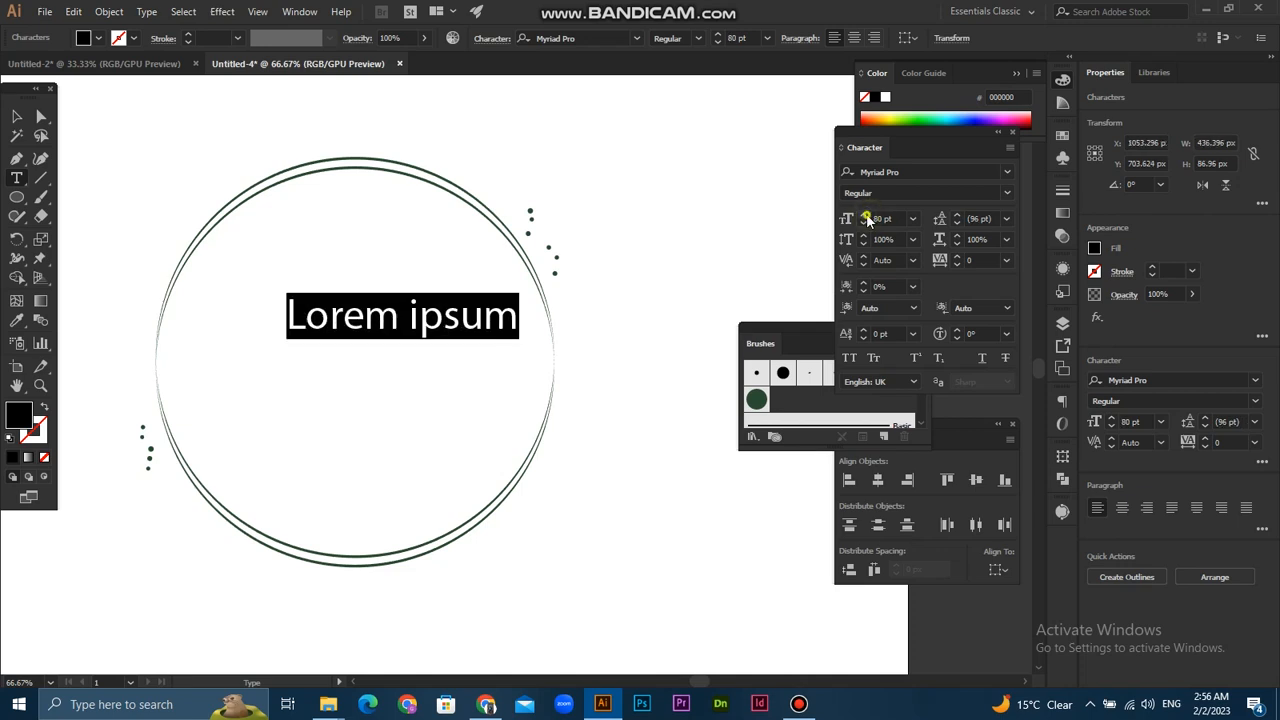
left_click(866, 218)
- Move the placeholder text to the centre of the rings and replace its wording with "TrueWealth"
left_click(16, 116)
left_click_drag(398, 331, 340, 378)
double_click(360, 368)
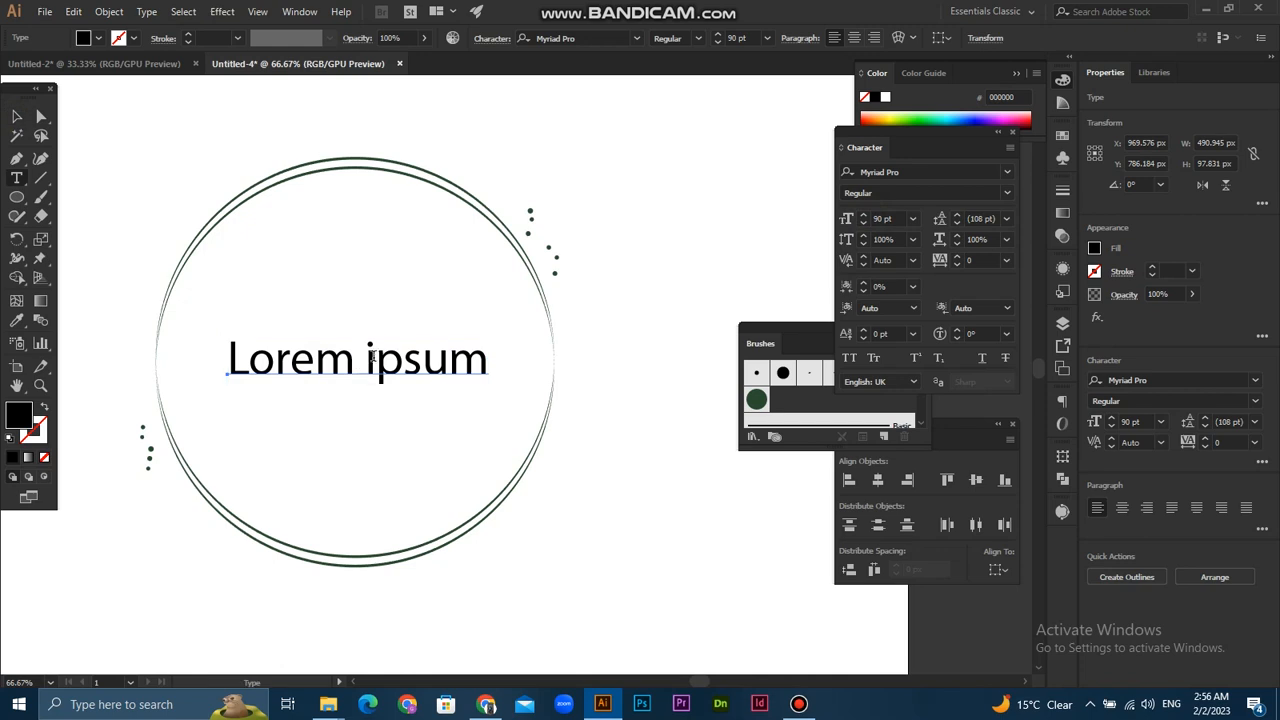
key("ctrl+a")
type("T")
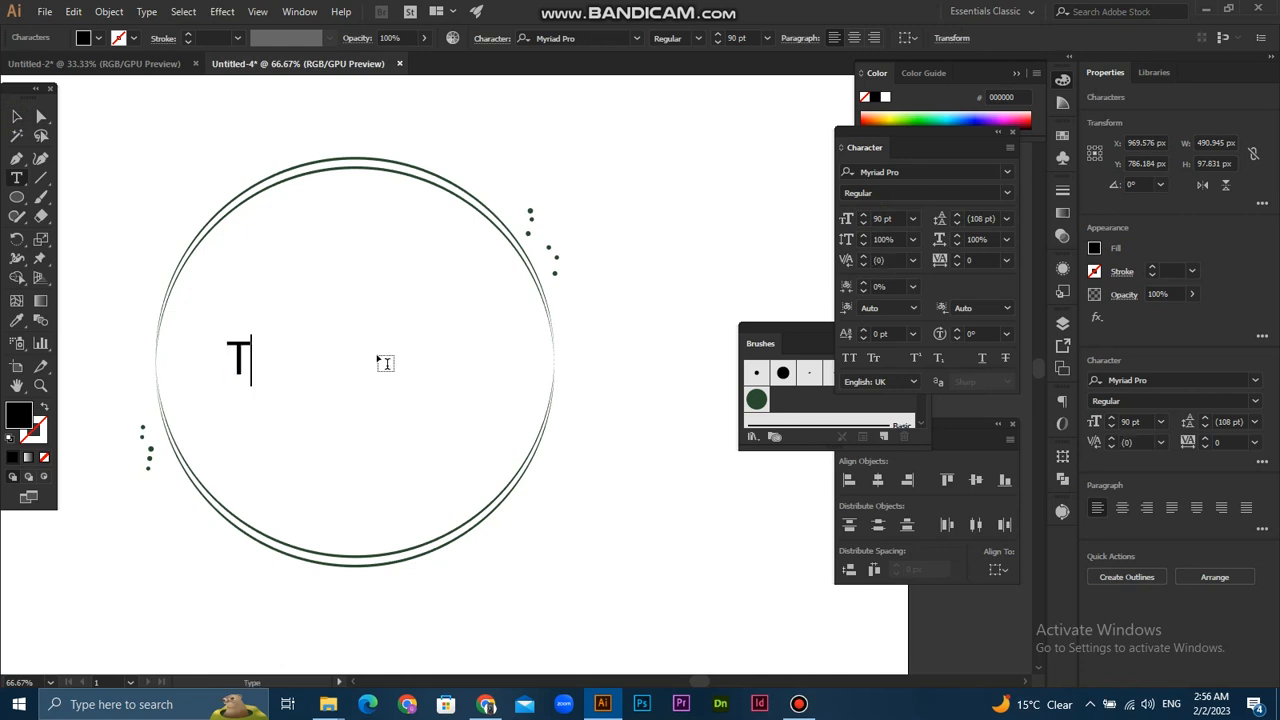
type("rue")
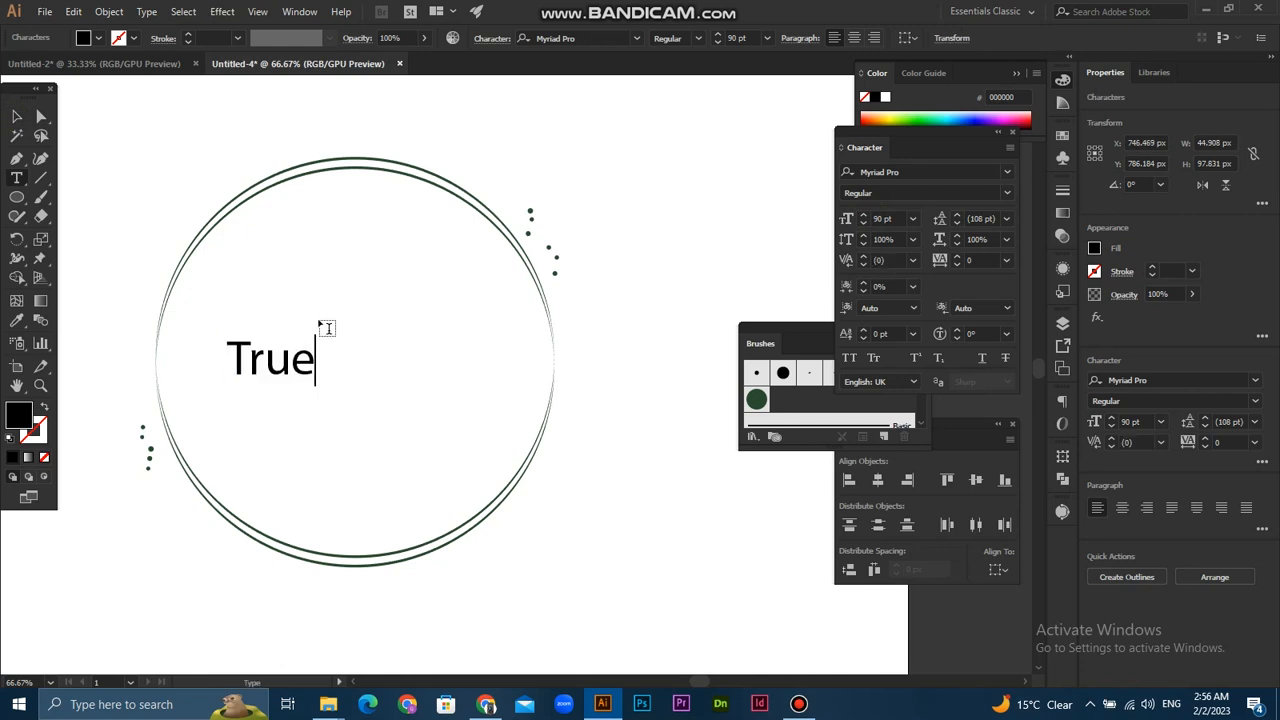
type("Wealth")
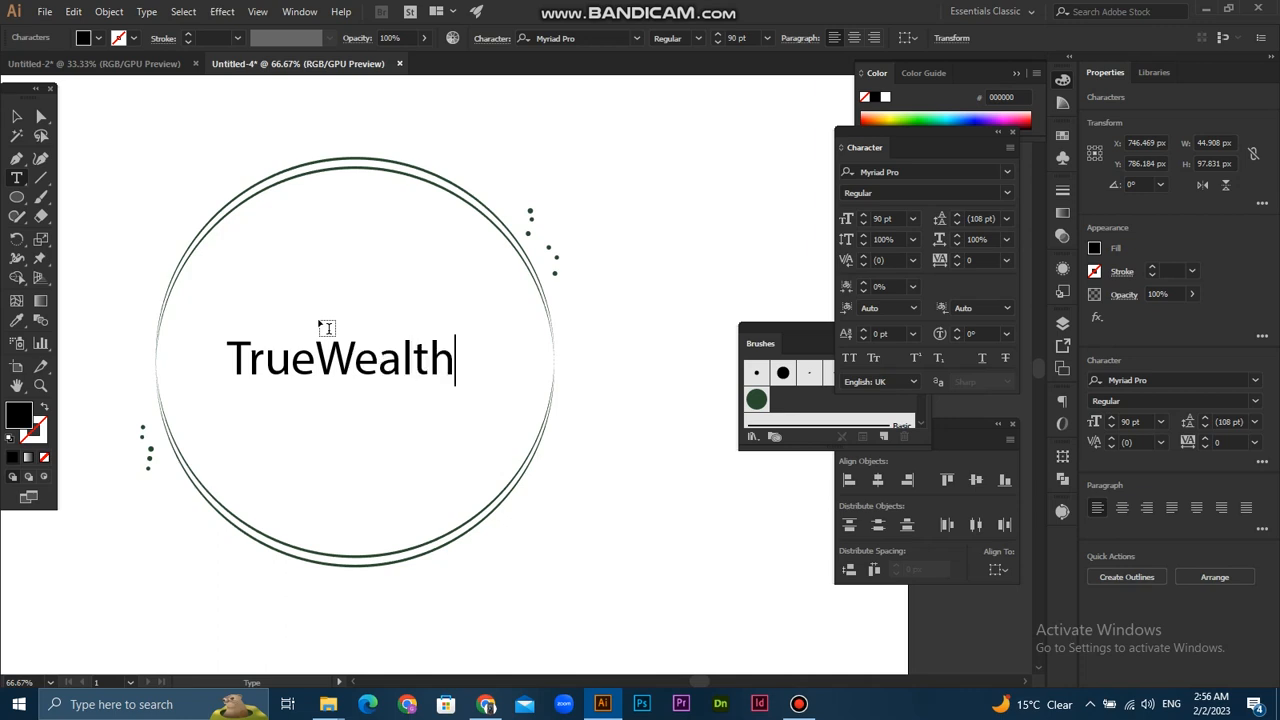
left_click(18, 116)
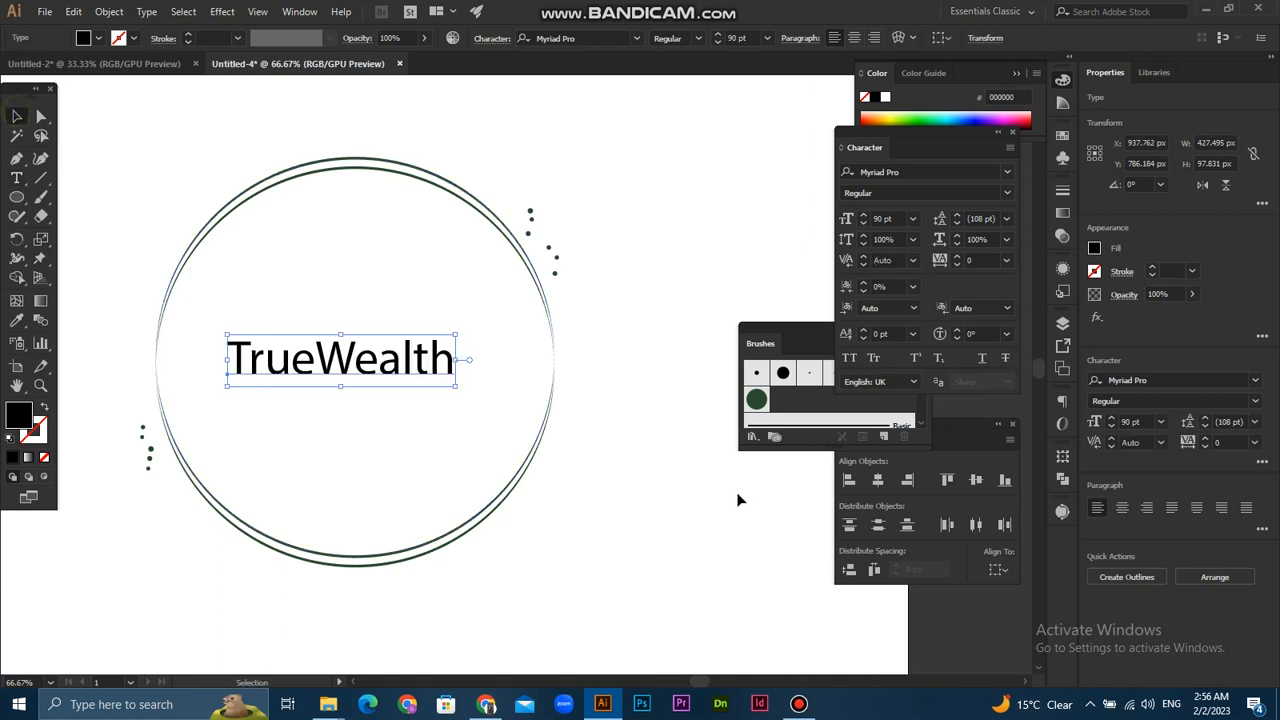
- Scale the TrueWealth text proportionally to about 171 pt and centre it across the full width of the rings
left_click_drag(461, 334, 560, 305)
left_click_drag(496, 374, 513, 383)
left_click(695, 338)
- Change the font of the TrueWealth text to Hand Drawn
left_click(555, 380)
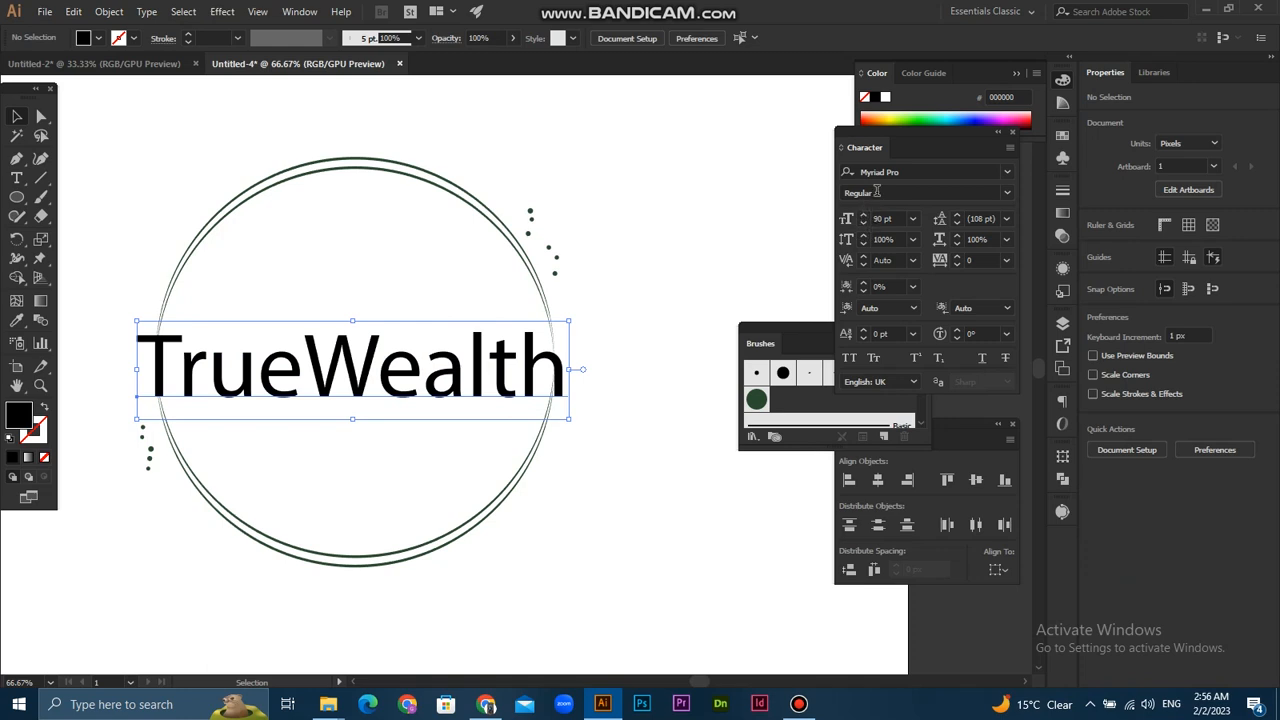
left_click(897, 172)
type("hand")
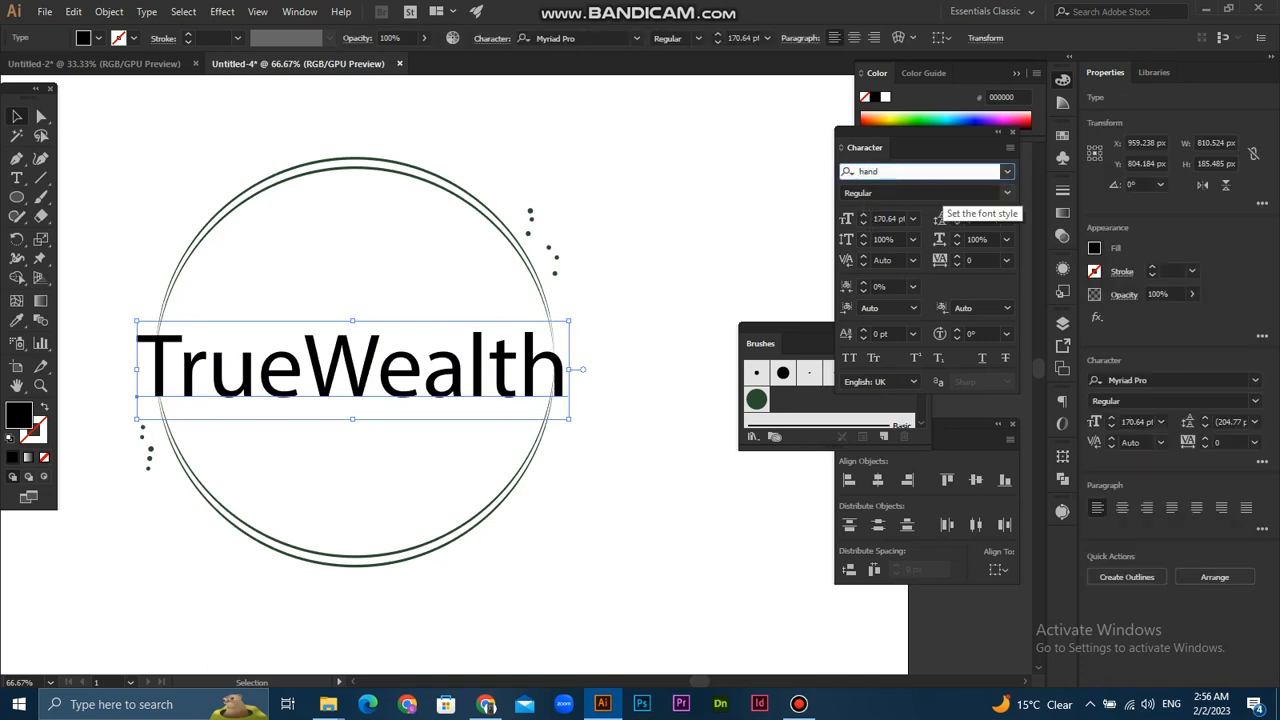
type(" Drawn")
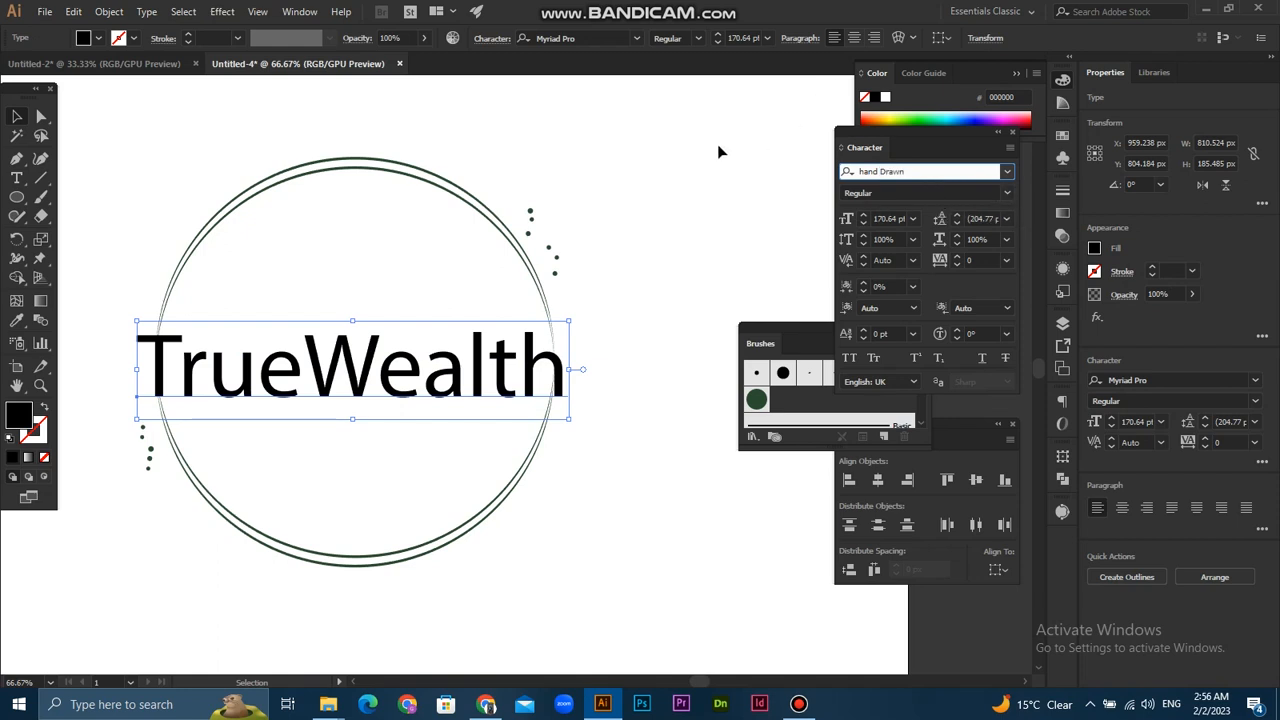
left_click(653, 216)
- Enlarge the TrueWealth text to about 203 pt, roughly 865 px wide, and recentre it over the rings
left_click(427, 370)
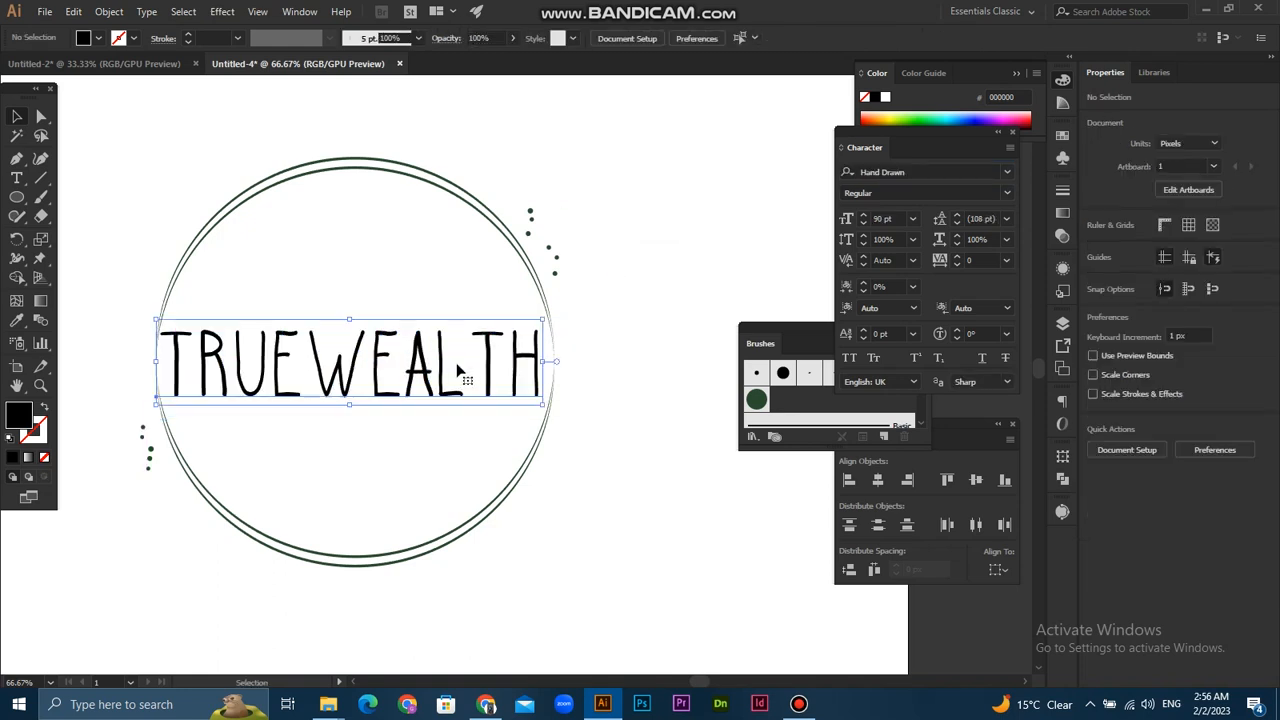
left_click_drag(543, 320, 581, 311)
left_click_drag(538, 362, 547, 358)
left_click_drag(545, 359, 549, 355)
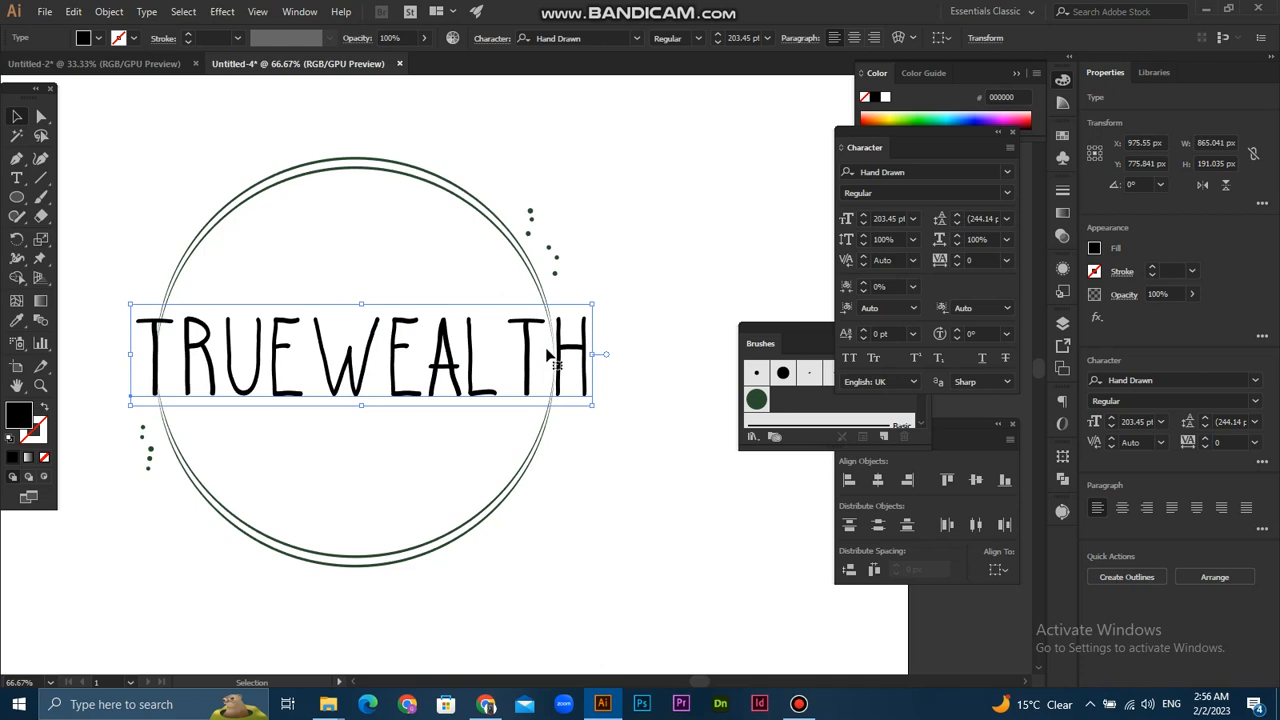
left_click_drag(216, 280, 180, 269)
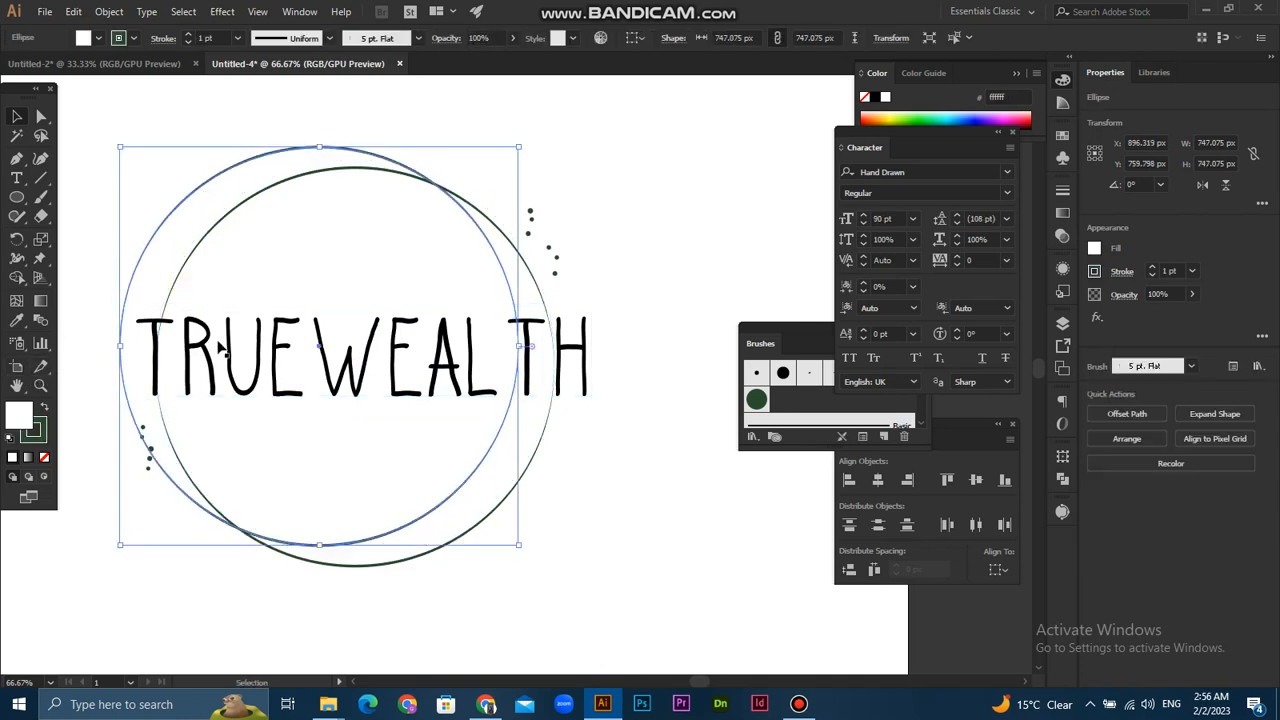
key("ctrl+z")
left_click(168, 146)
- Recolour the TrueWealth text dark green by sampling one of the upper-right dots with the Eyedropper
left_click(259, 346)
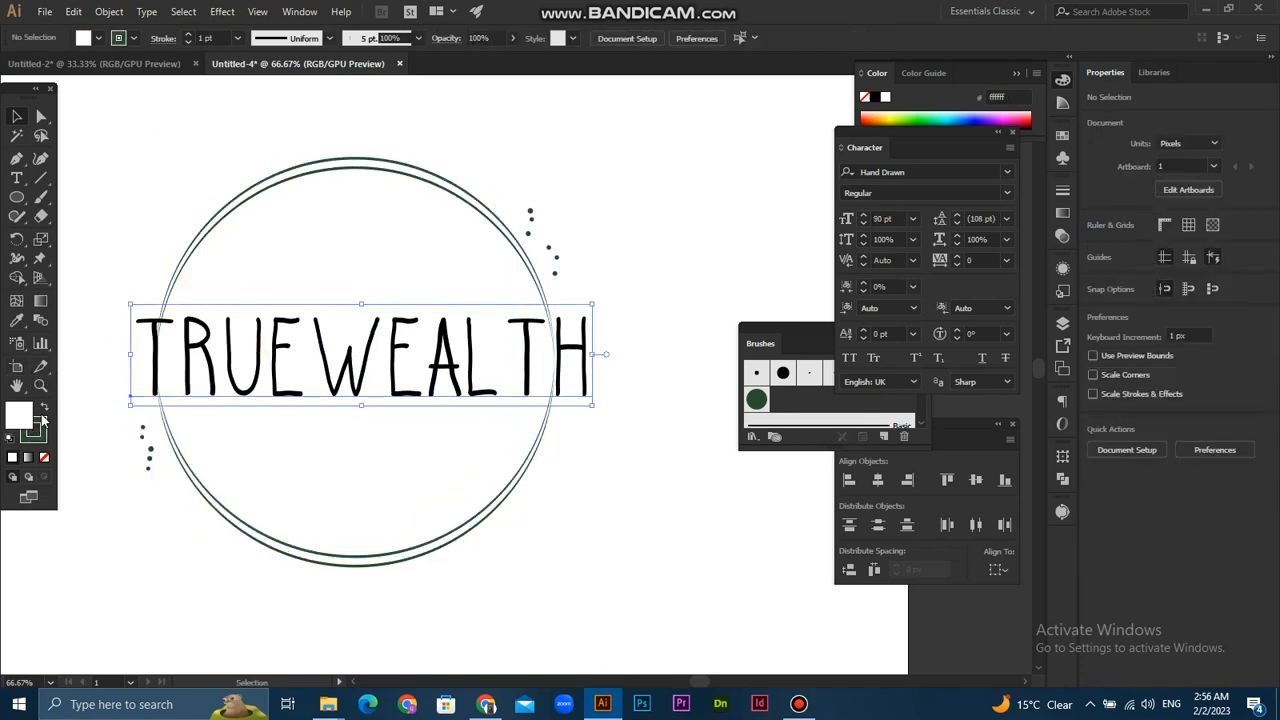
left_click(17, 318)
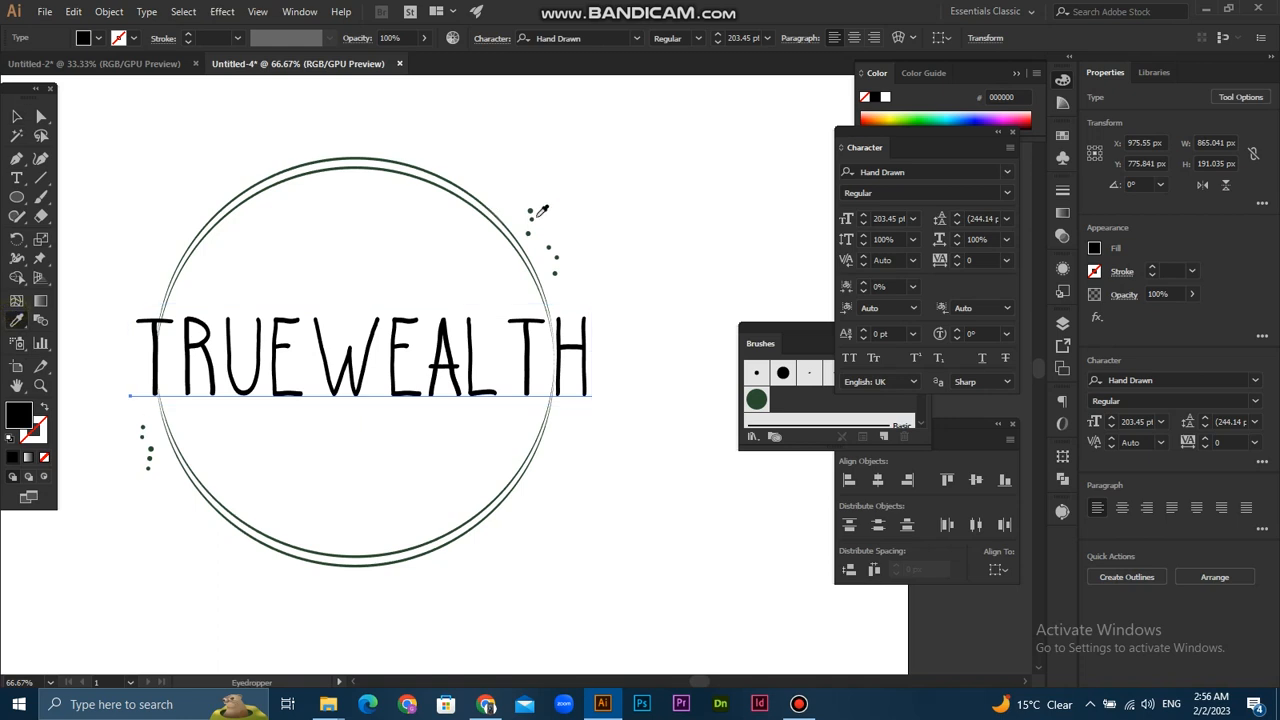
left_click(530, 213)
left_click(18, 118)
left_click(293, 111)
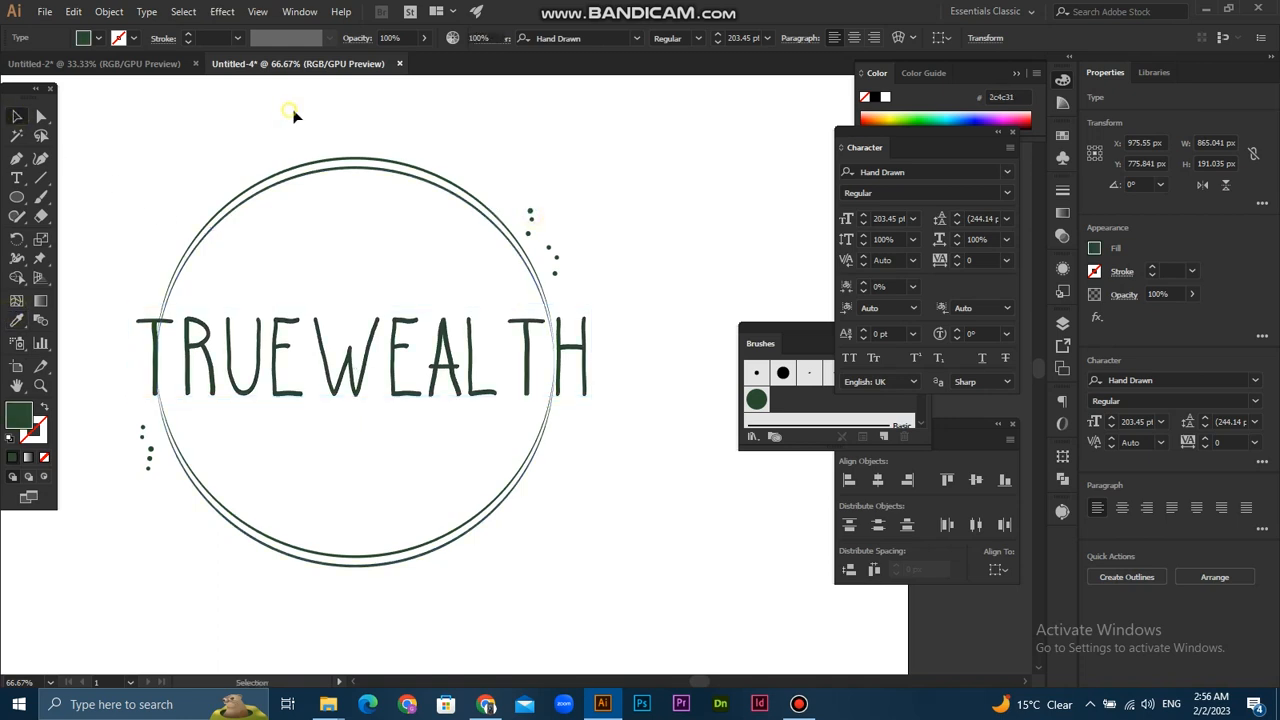
- Select both ring ellipses and group them
scroll(575, 405, "down", 2)
scroll(435, 391, "up", 1)
left_click(458, 400)
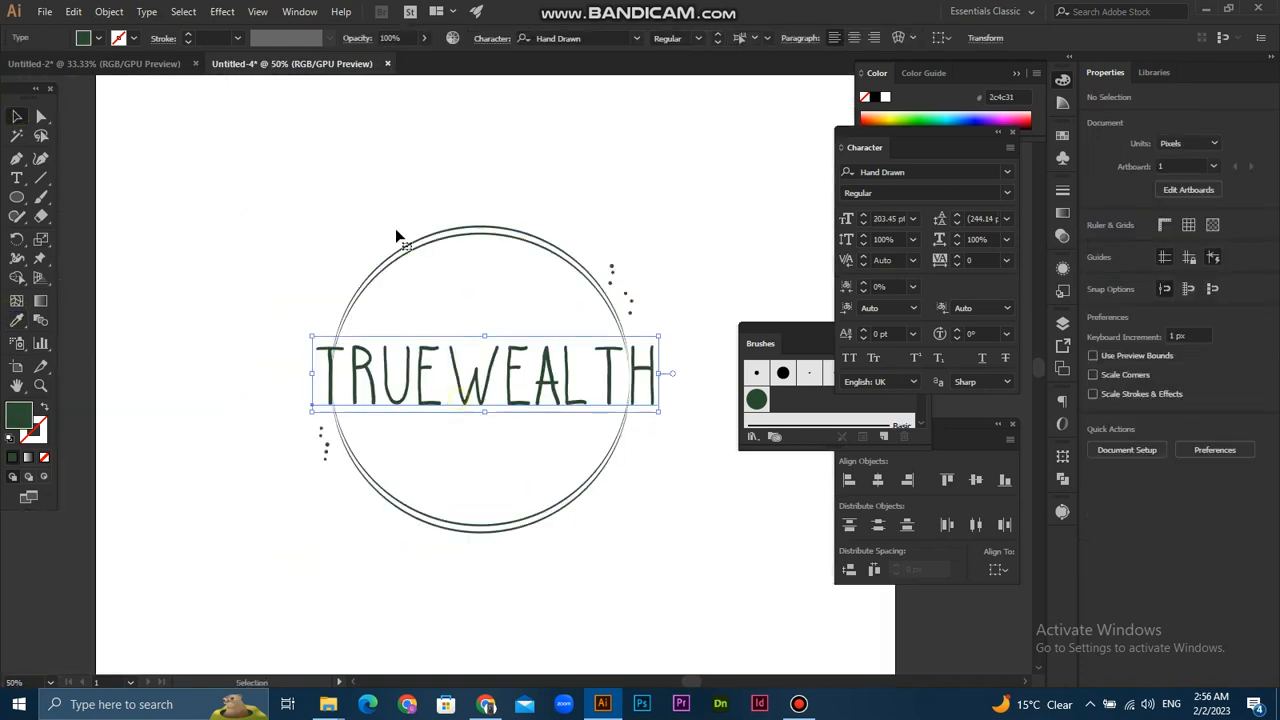
left_click(480, 229)
left_click(466, 274)
left_click(475, 232)
right_click(475, 233)
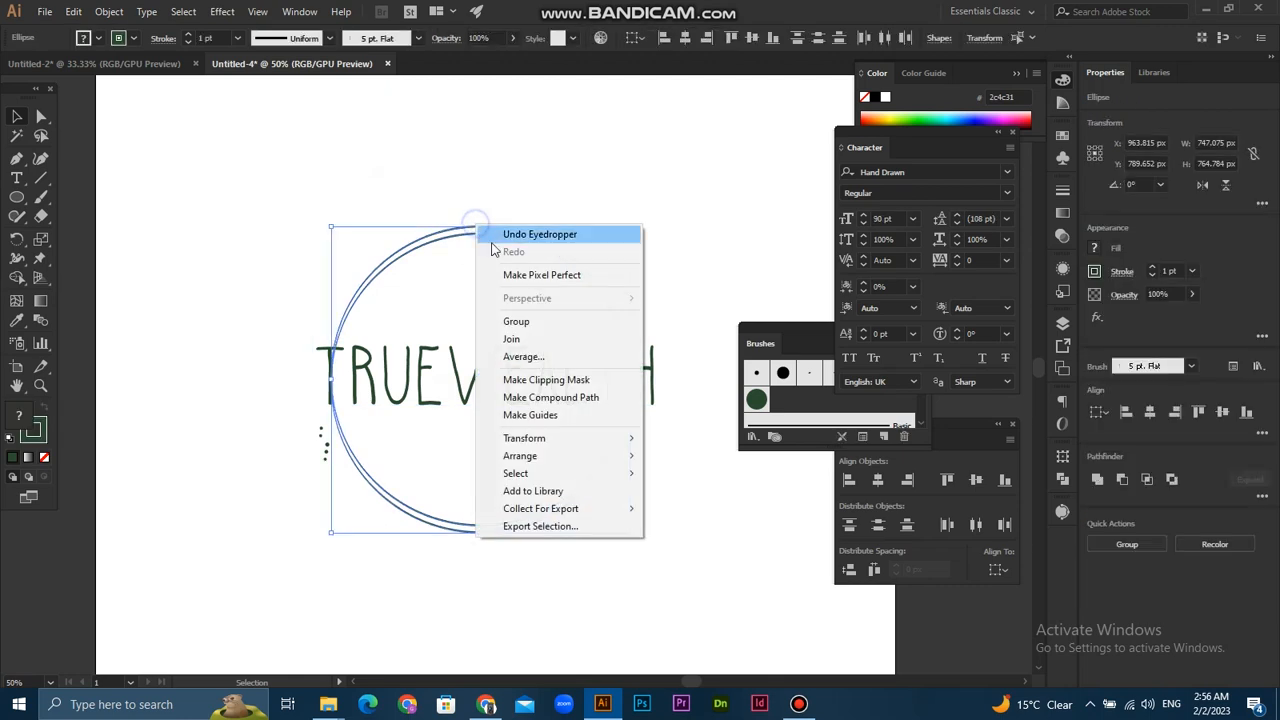
left_click(516, 340)
- Align the TrueWealth text and the ring group to each other's horizontal and vertical centres
left_click(449, 203)
left_click_drag(487, 206, 487, 388)
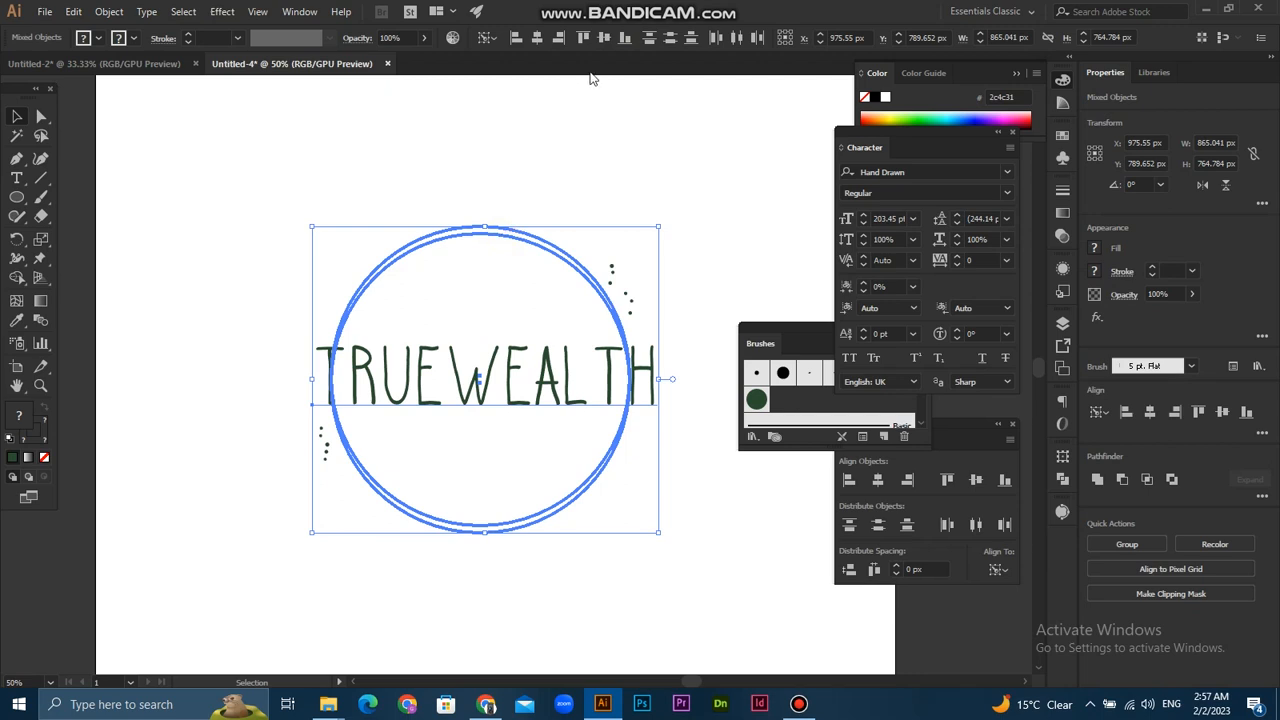
left_click(538, 40)
left_click(604, 38)
left_click(609, 434)
scroll(530, 510, "up", 1)
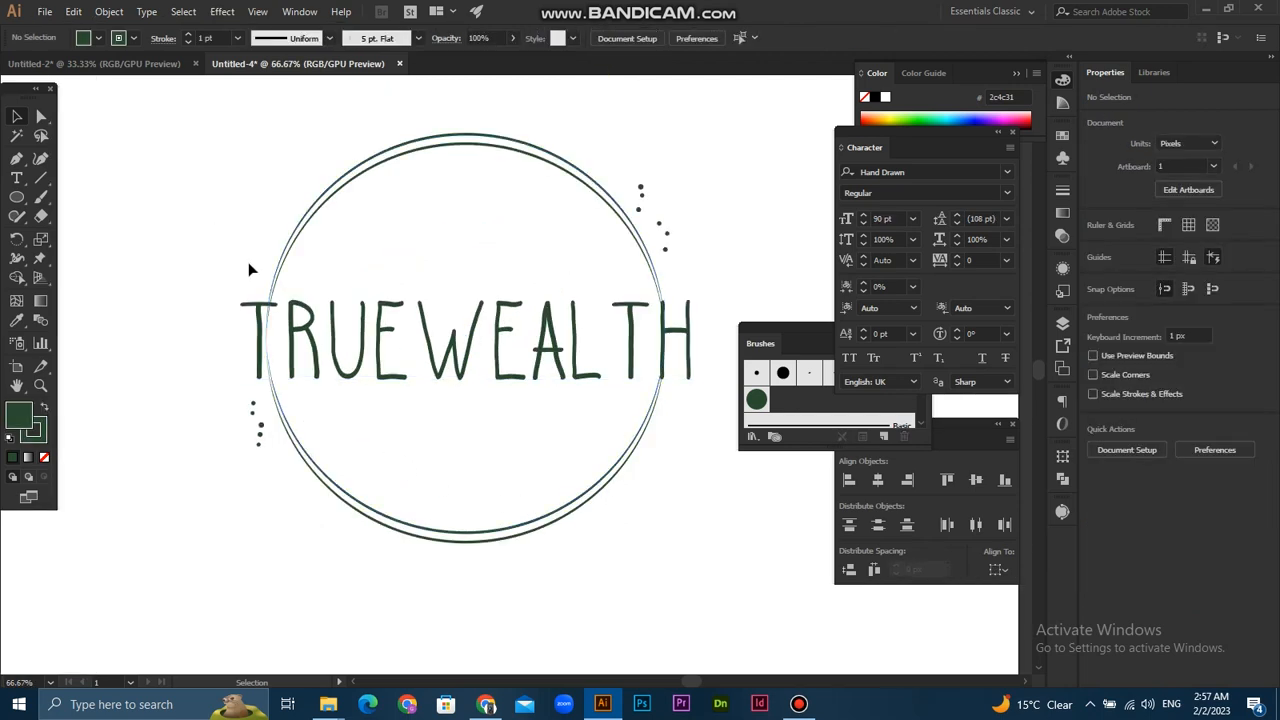
scroll(266, 291, "up", 1)
scroll(443, 474, "down", 1)
scroll(517, 474, "up", 1)
scroll(446, 470, "down", 1)
left_click_drag(457, 292, 478, 352)
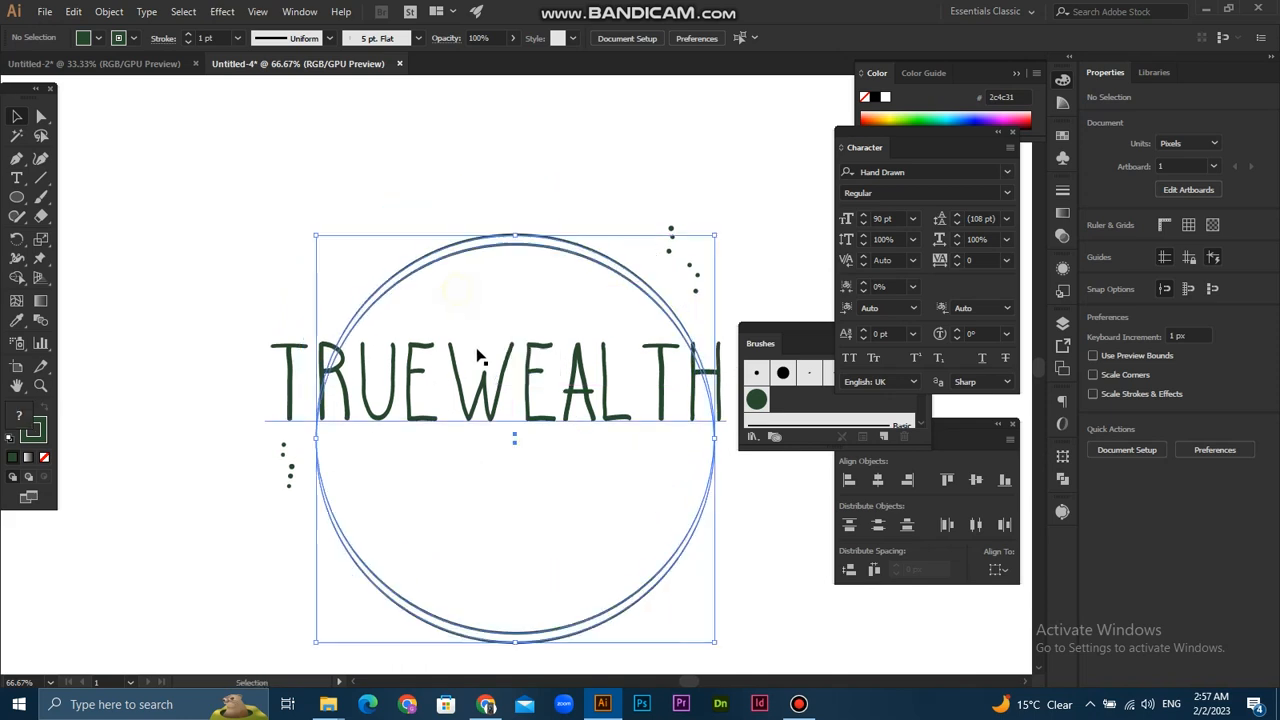
key("ctrl+z")
- Place a duplicate of the TrueWealth text below the rings as a spare copy
left_click(431, 106)
scroll(535, 372, "down", 2)
left_click_drag(629, 489, 586, 411)
left_click_drag(493, 316, 523, 519)
left_click_drag(489, 288, 498, 377)
scroll(485, 421, "up", 2)
- Convert the TrueWealth text across the rings to outlines
left_click(468, 354)
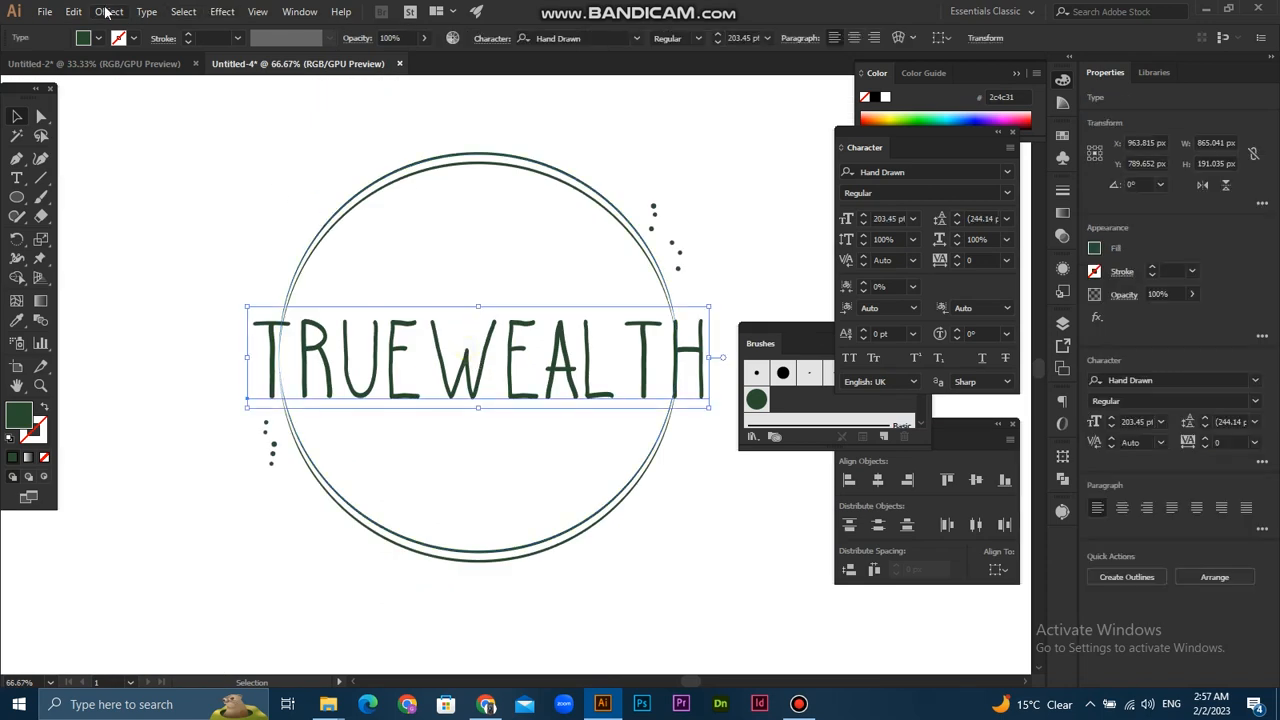
left_click(112, 12)
mouse_move(76, 14)
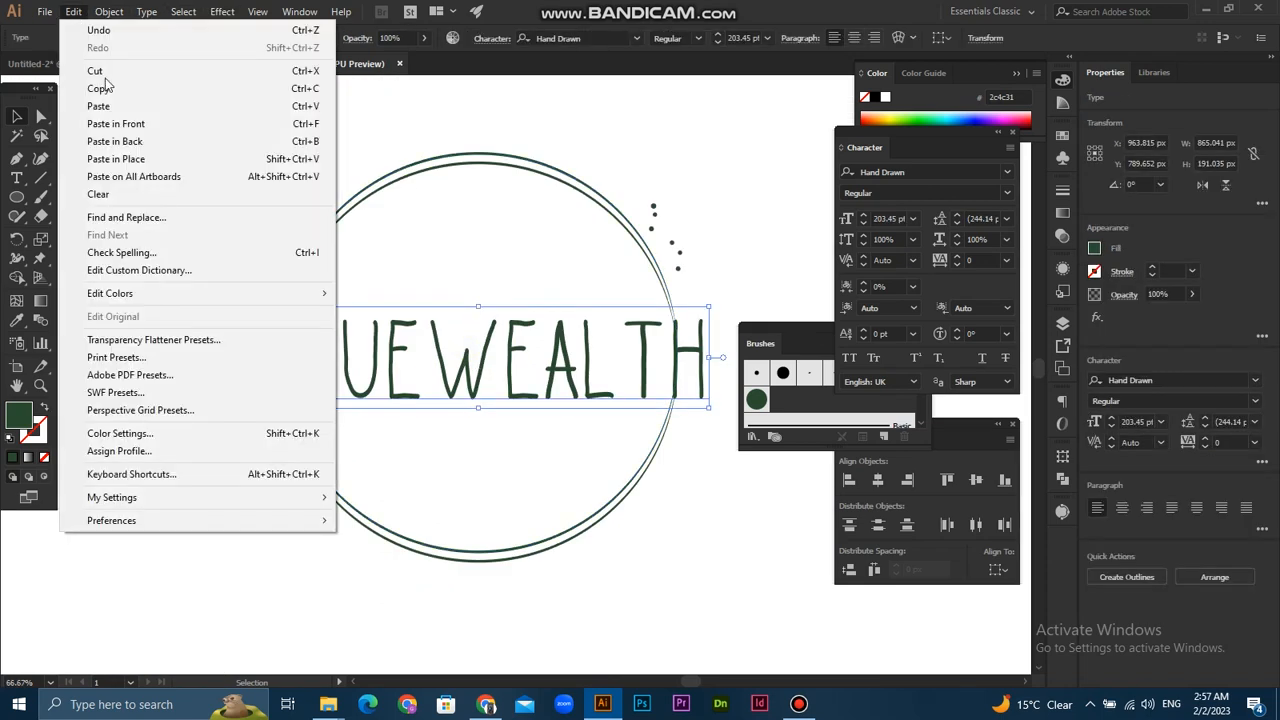
left_click(432, 115)
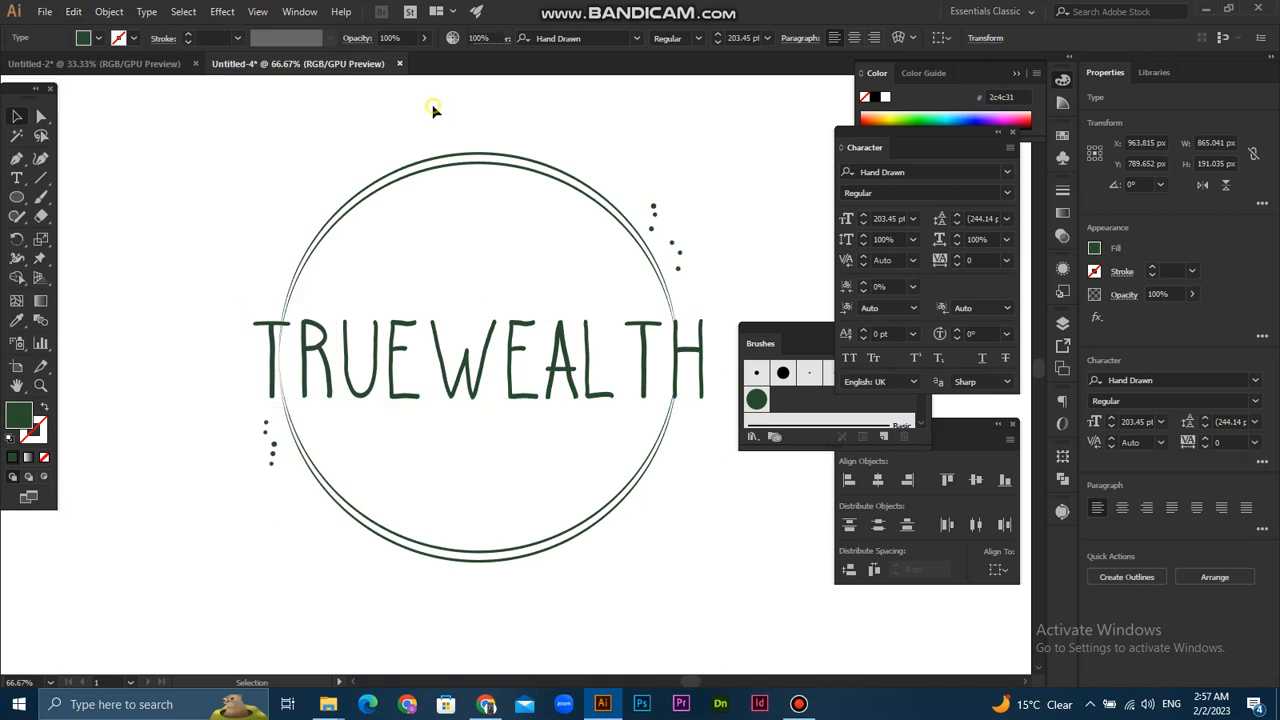
left_click(434, 109)
left_click(471, 325)
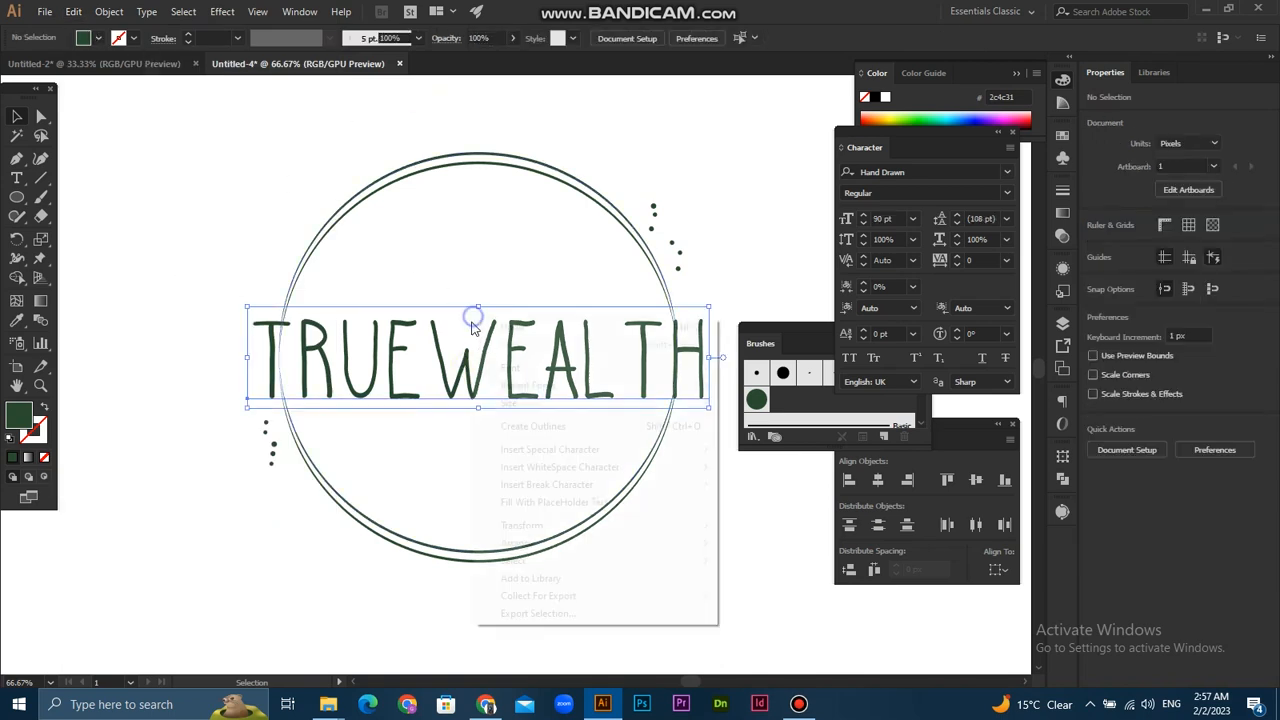
right_click(473, 320)
left_click(540, 428)
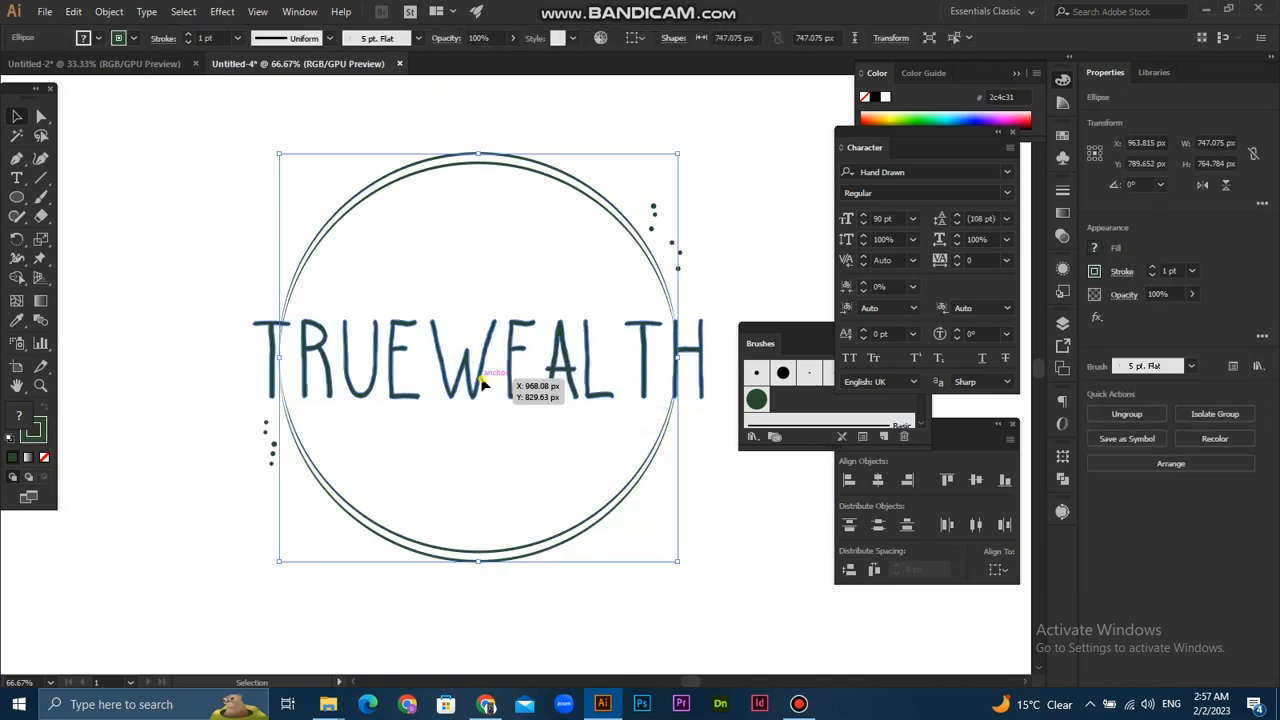
- Apply Offset Path to the outlined TrueWealth lettering with a 7 px offset, miter joins and preview on
left_click(130, 14)
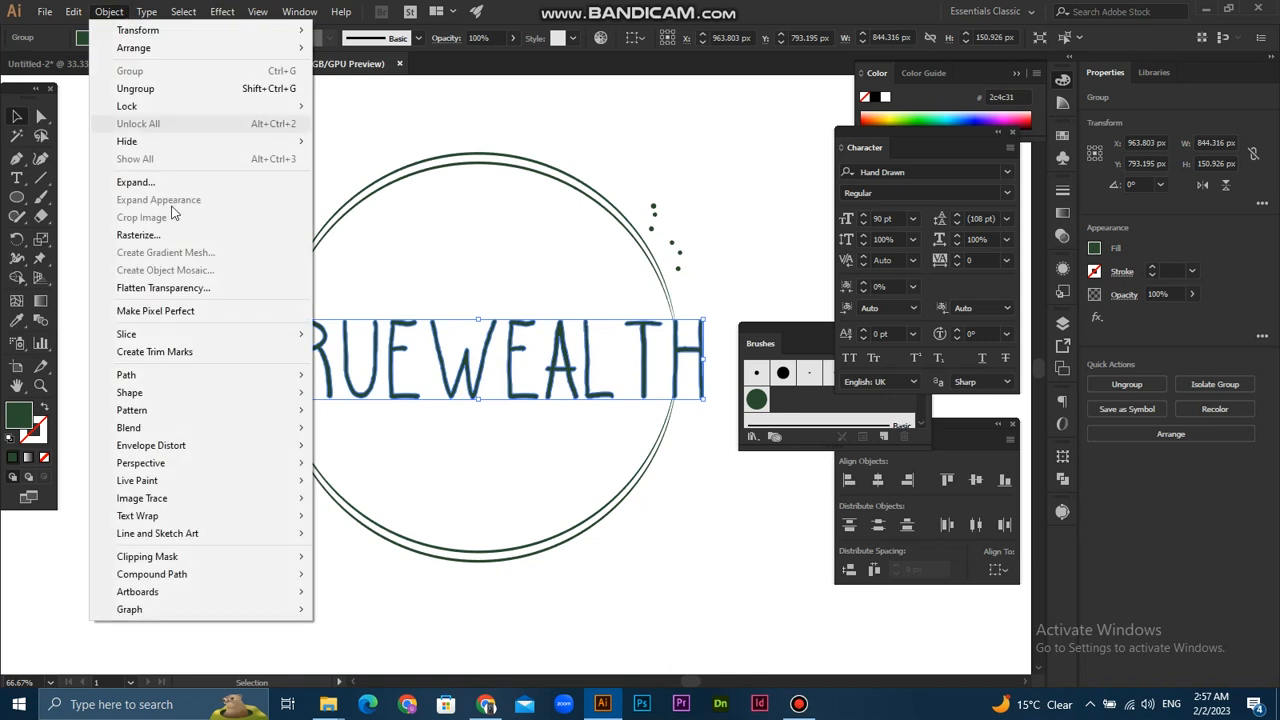
mouse_move(84, 17)
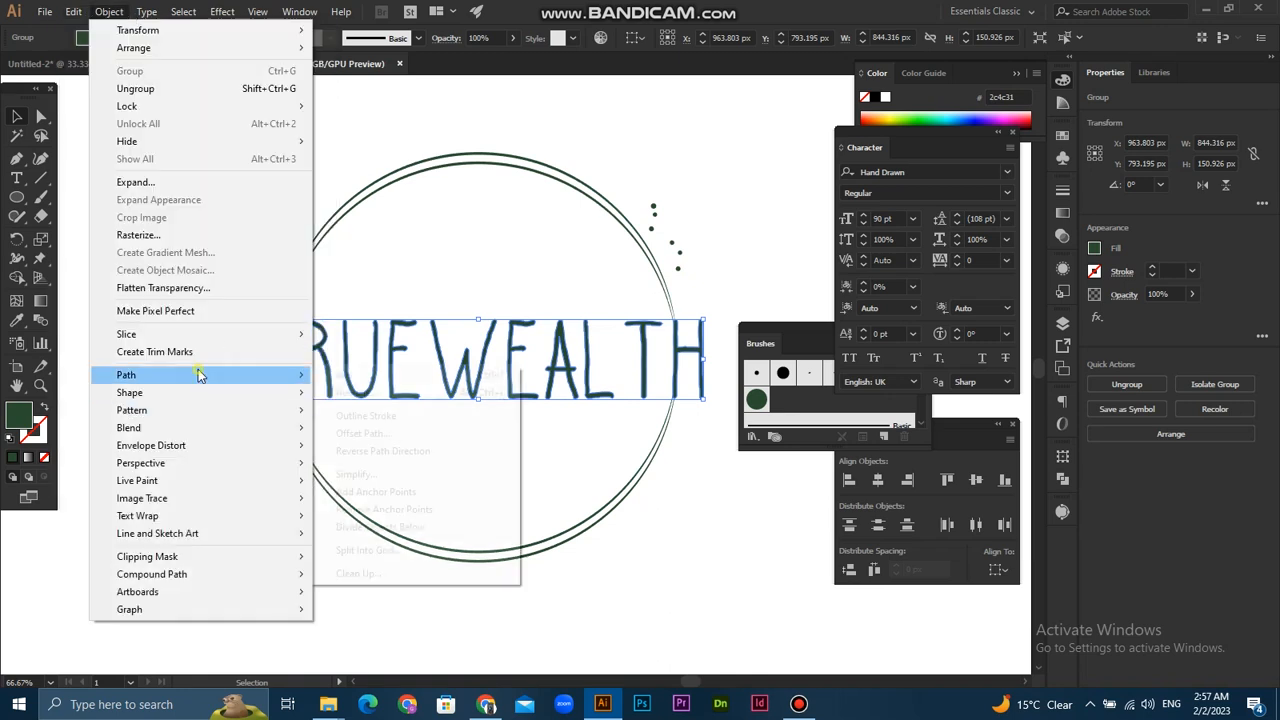
mouse_move(200, 373)
left_click(387, 440)
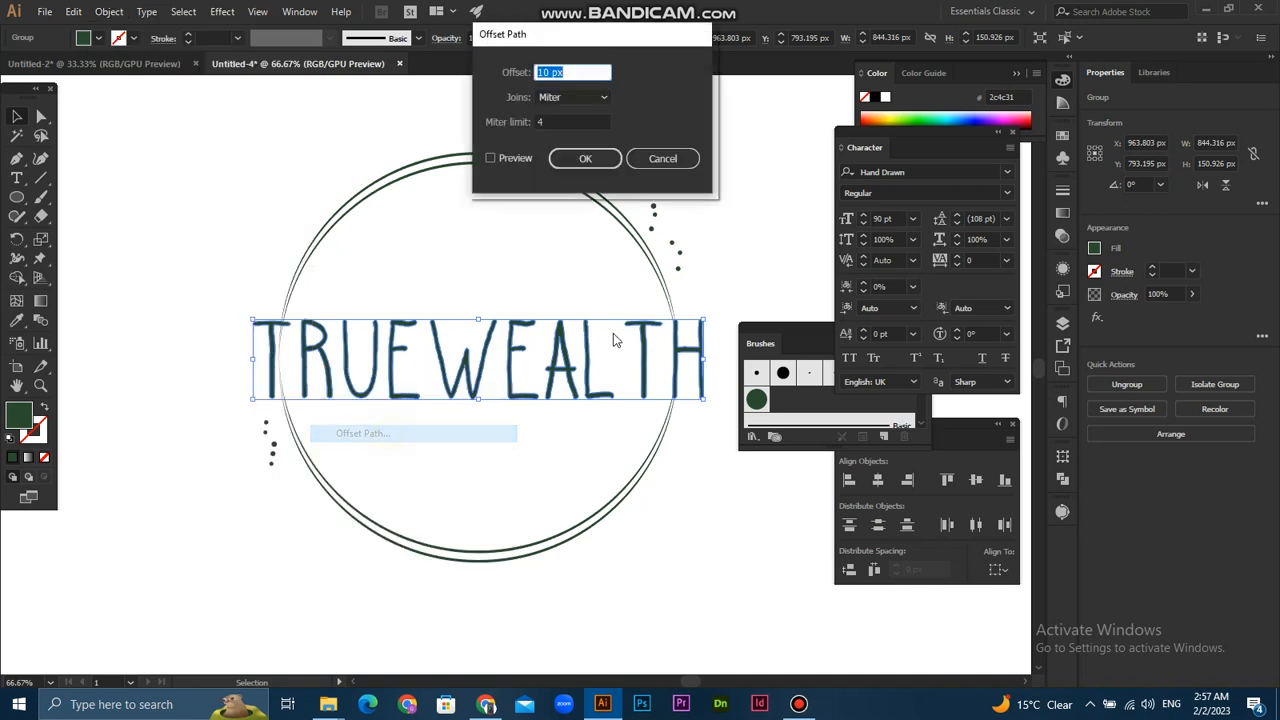
left_click(510, 158)
left_click(558, 72)
key("Down")
key("Down")
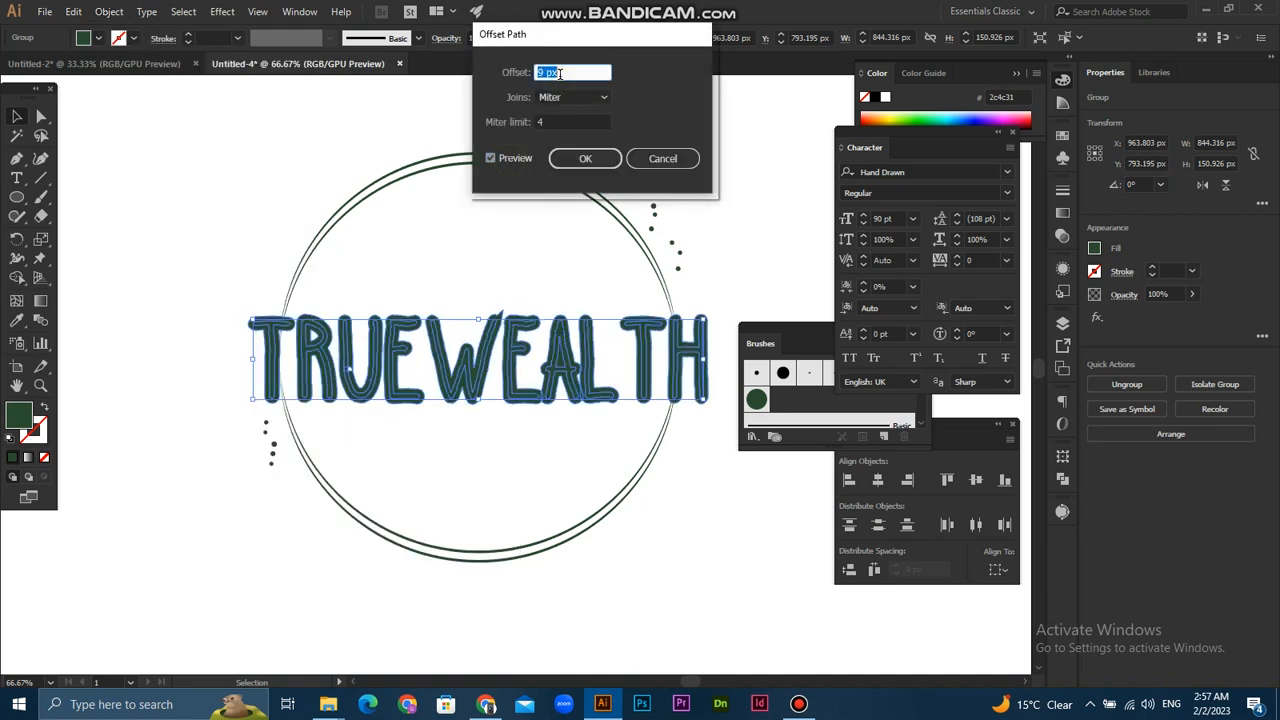
key("Down")
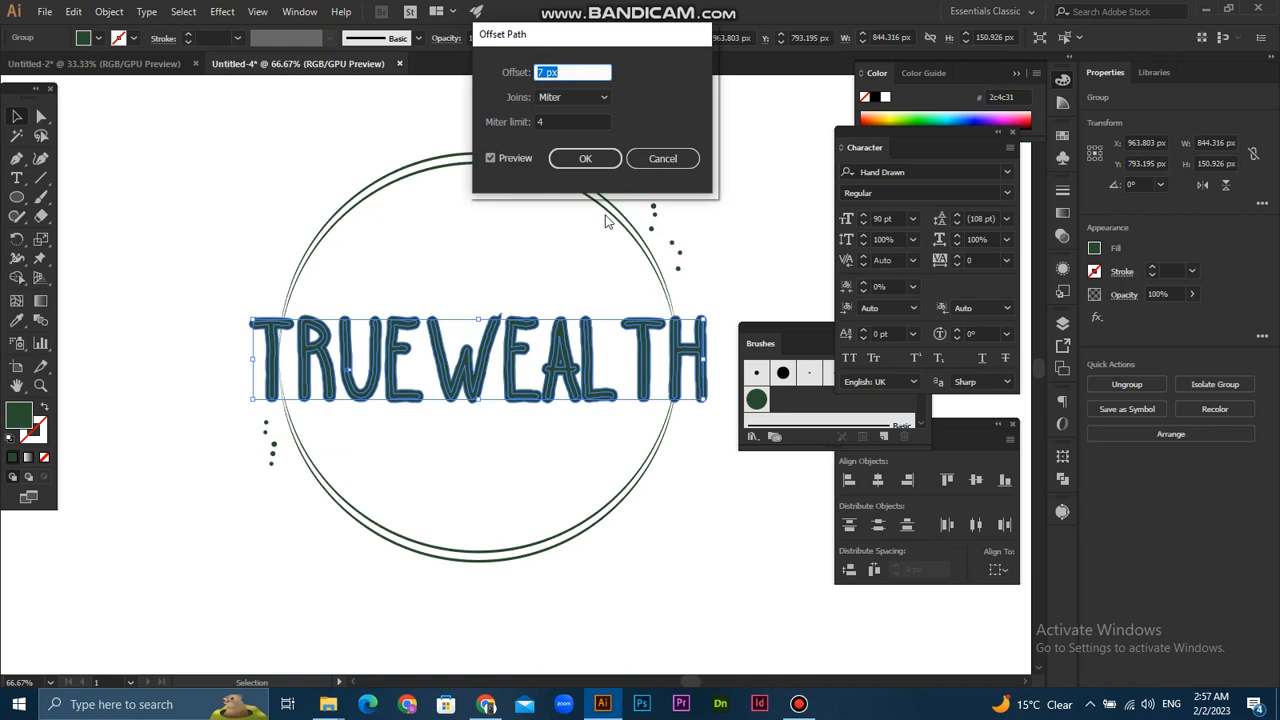
left_click(590, 162)
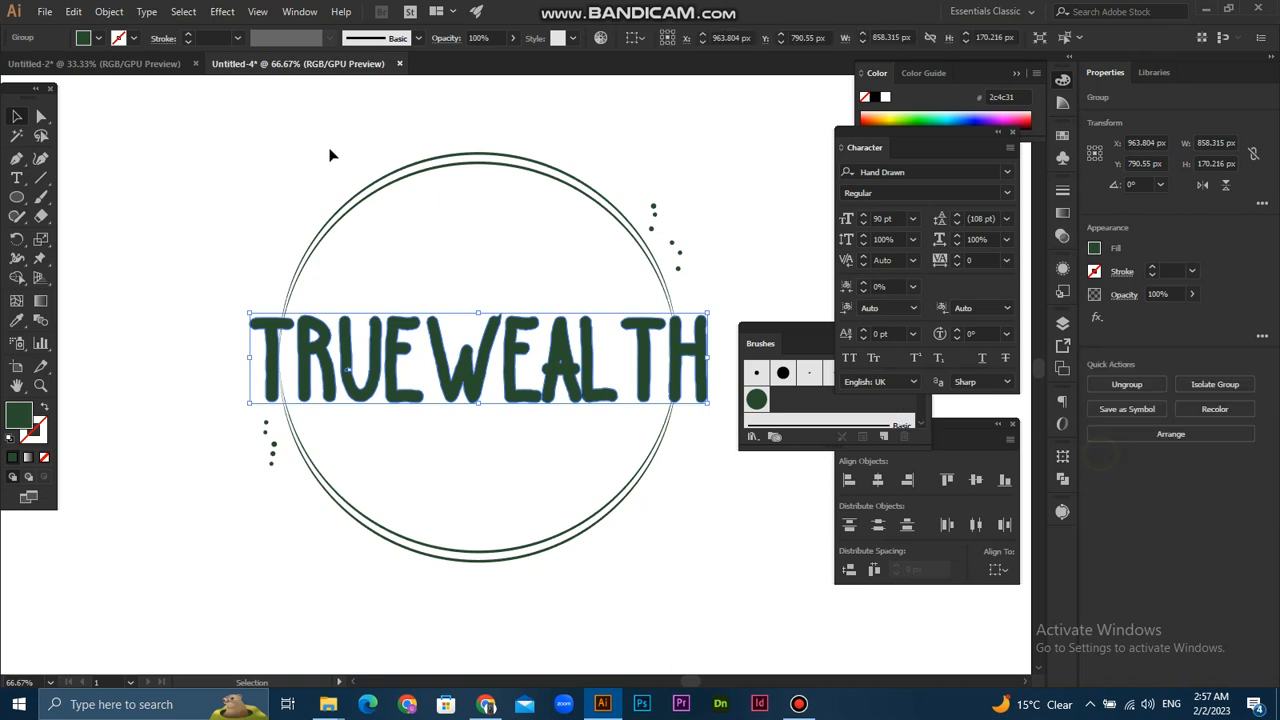
- Select the rings with the offset lettering and remove the offset shapes and the ring parts they cover using Shape Builder
left_click_drag(372, 171, 444, 241)
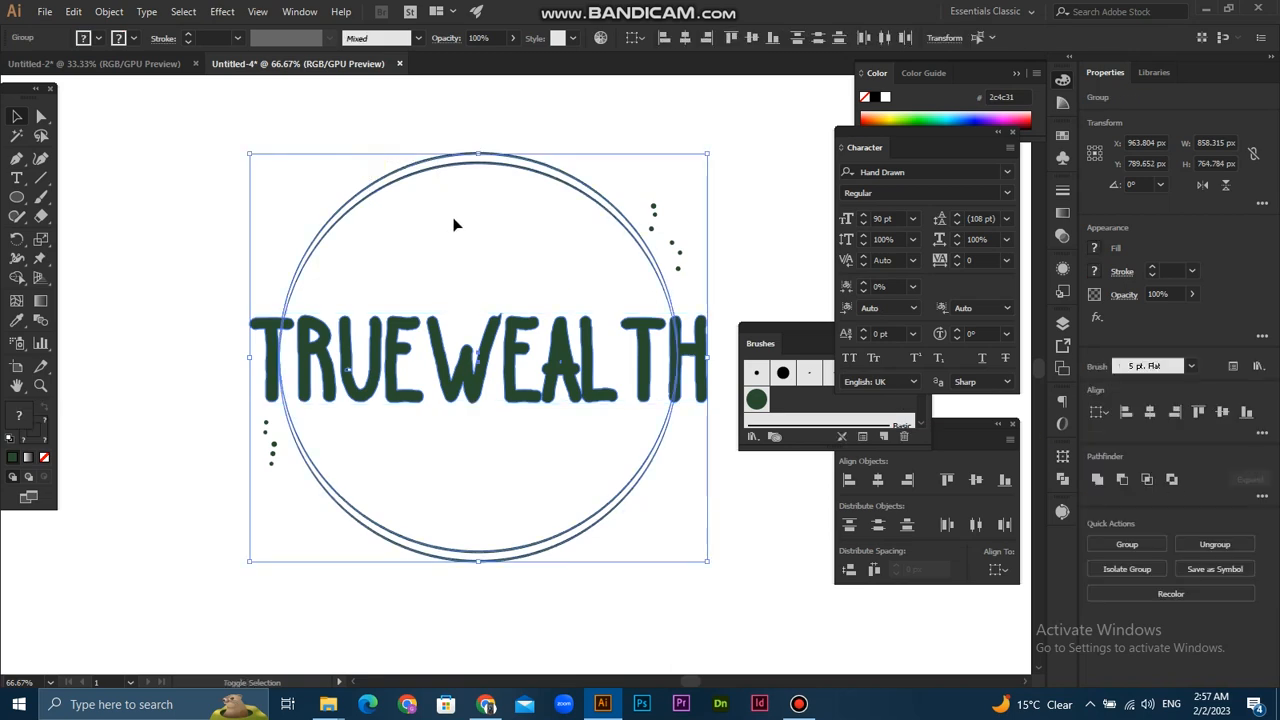
left_click(18, 278)
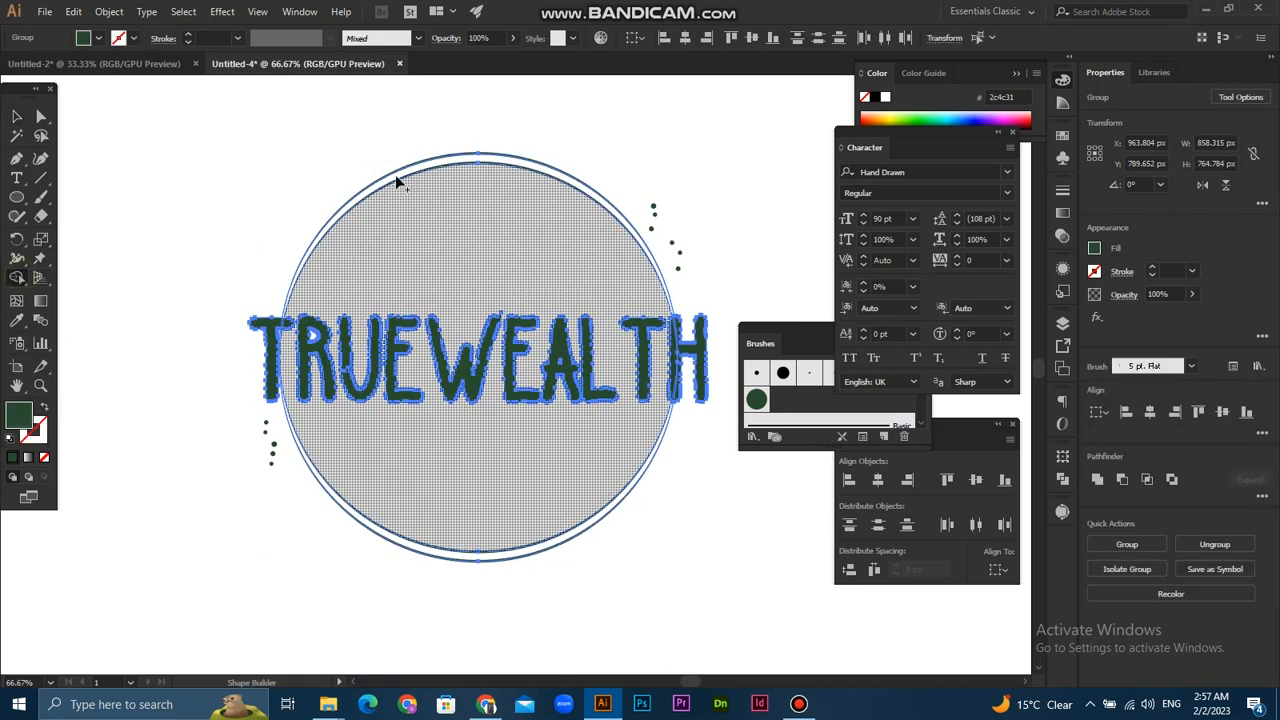
left_click_drag(230, 345, 709, 339)
- Remove the leftover offset piece around the first T with Shape Builder
scroll(285, 335, "up", 3)
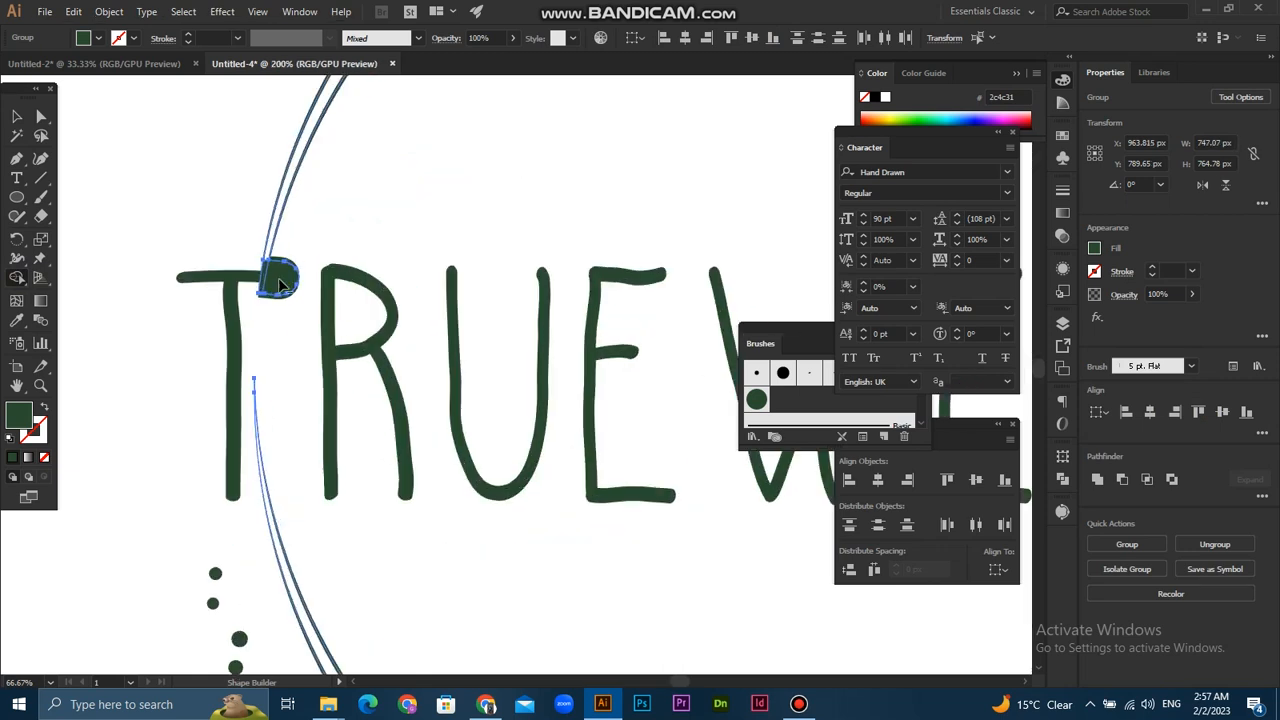
left_click_drag(247, 303, 245, 304)
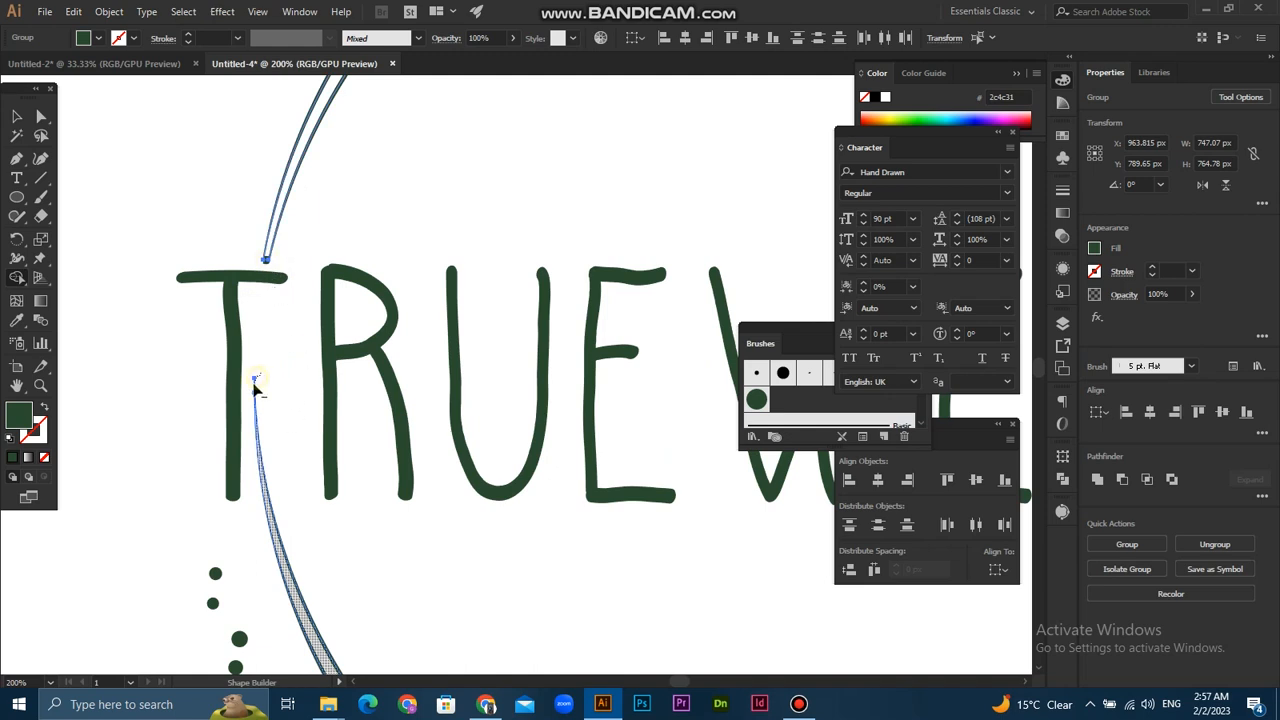
scroll(286, 360, "down", 3)
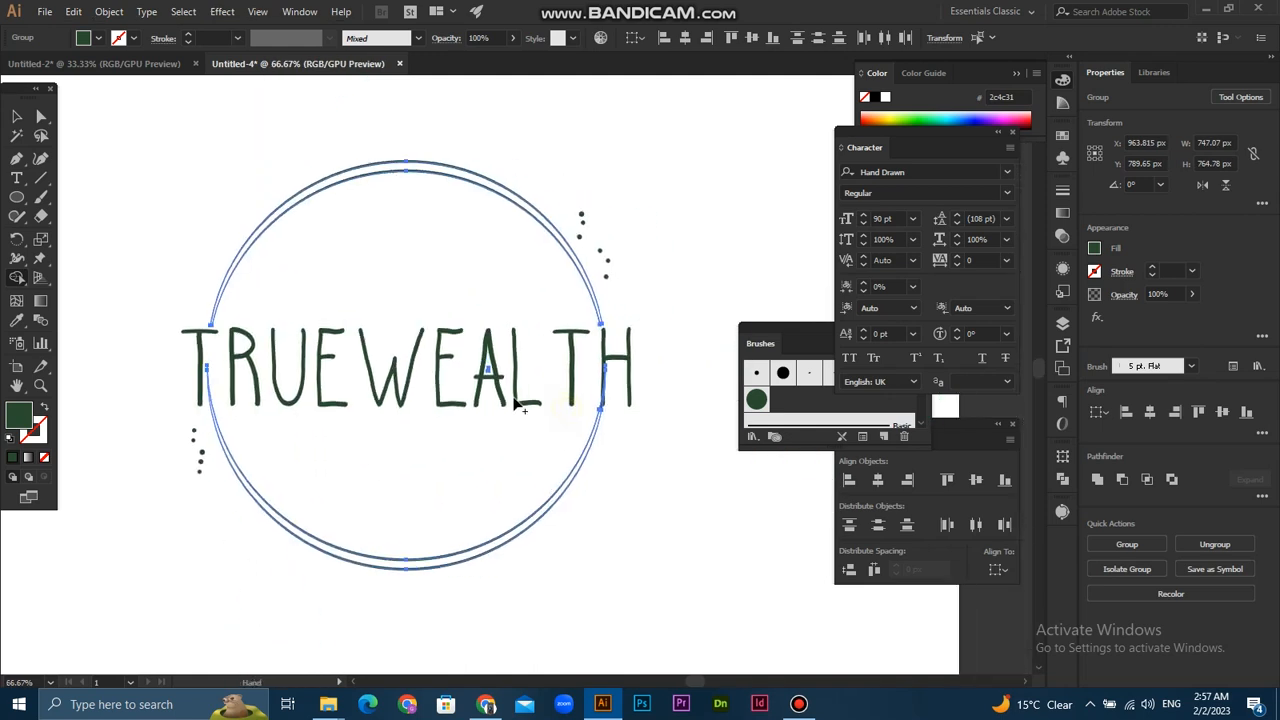
- Remove the leftover ring segments overlapping the final H with Shape Builder, and clear the selection
scroll(640, 385, "up", 2)
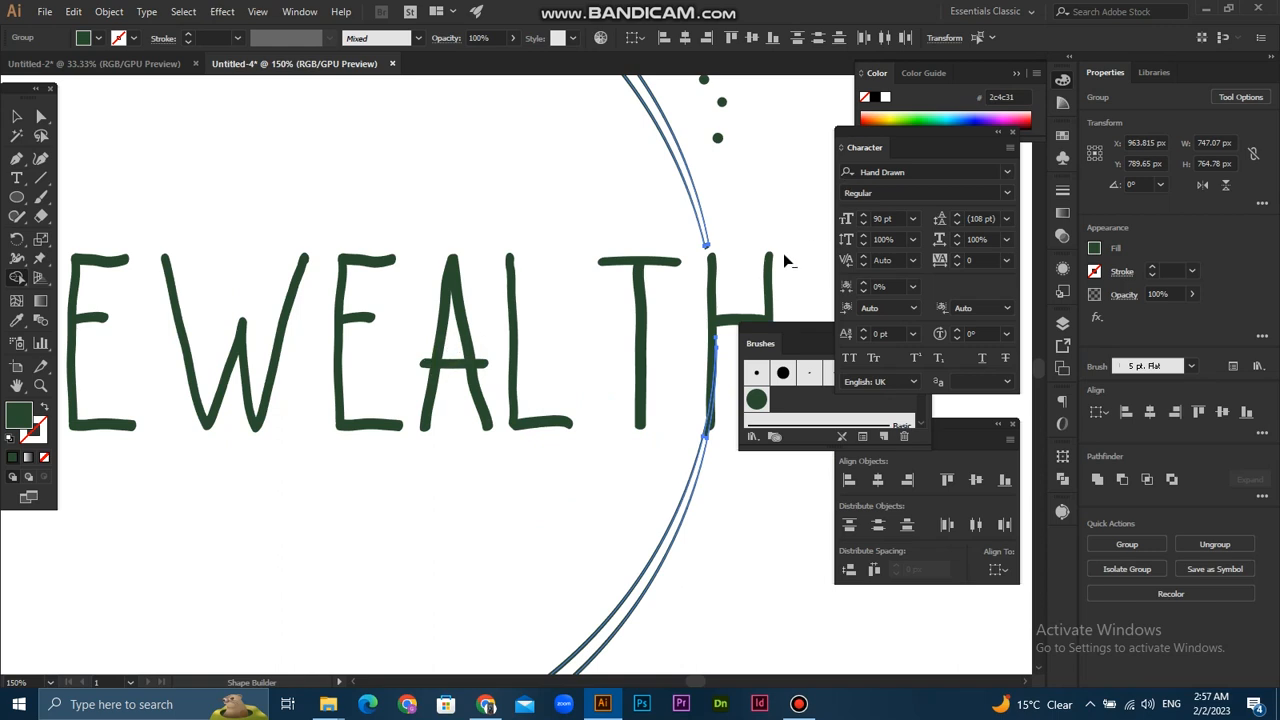
scroll(784, 256, "up", 3)
scroll(577, 243, "down", 3)
scroll(629, 337, "up", 3)
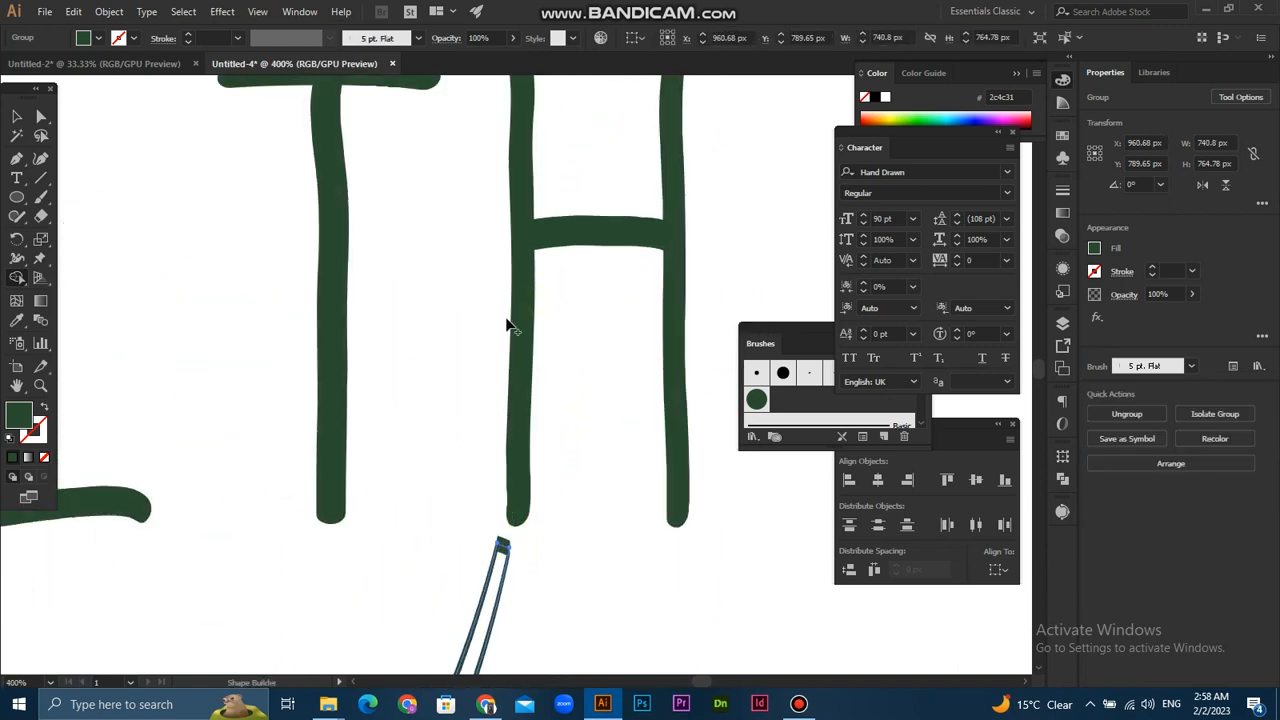
scroll(537, 355, "down", 6)
left_click_drag(534, 363, 605, 383)
left_click(16, 117)
left_click(279, 314)
scroll(279, 314, "up", 1)
scroll(508, 337, "down", 1)
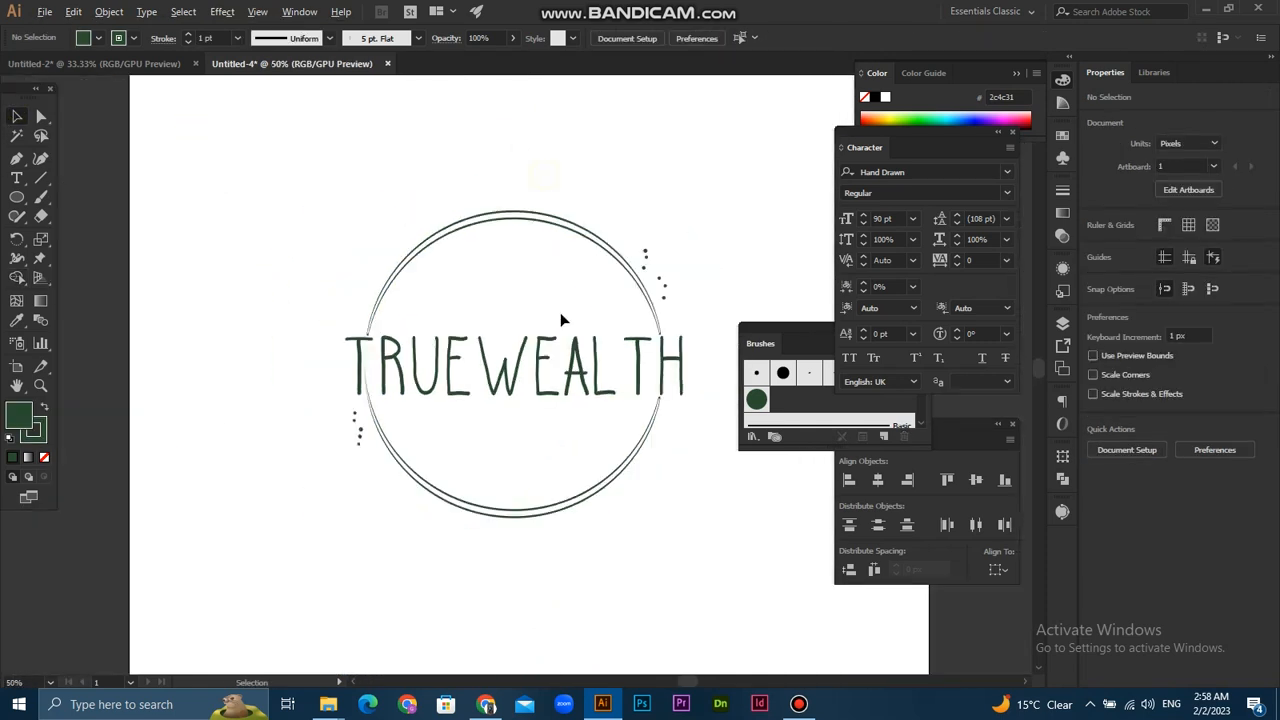
scroll(563, 323, "down", 1)
scroll(506, 443, "up", 2)
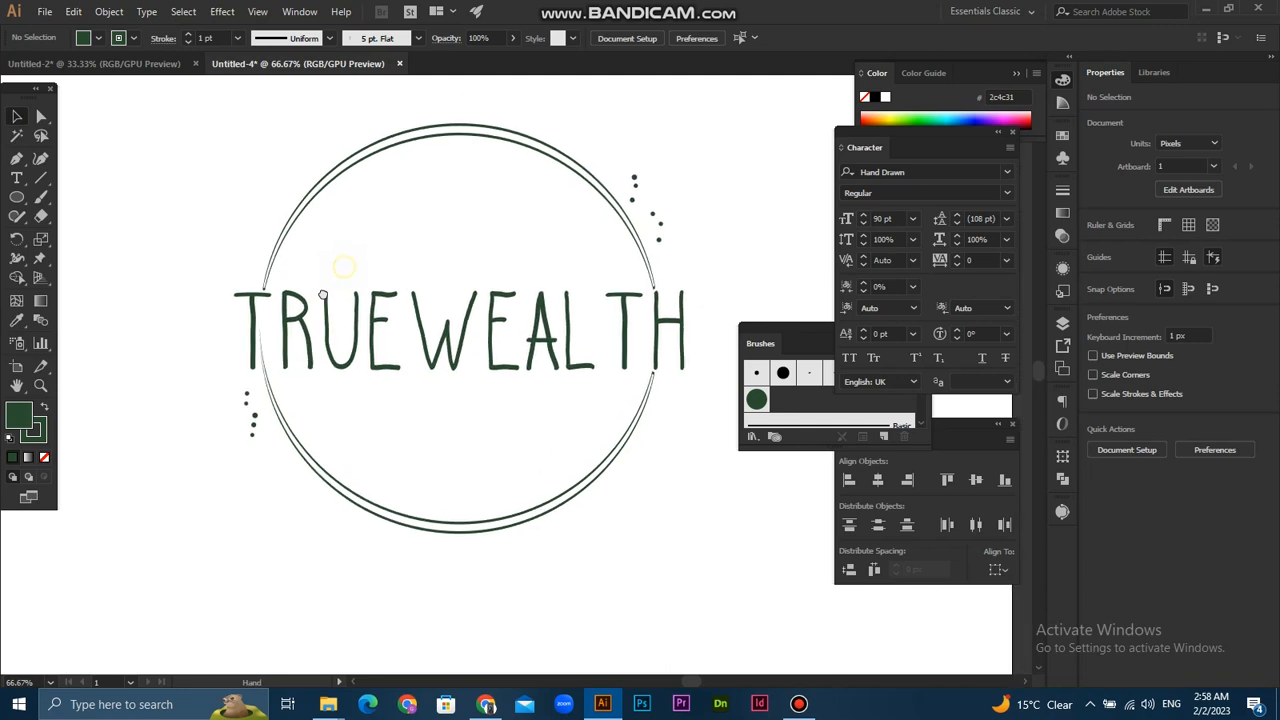
scroll(320, 280, "up", 4)
left_click_drag(136, 189, 155, 215)
key("ctrl+z")
double_click(136, 194)
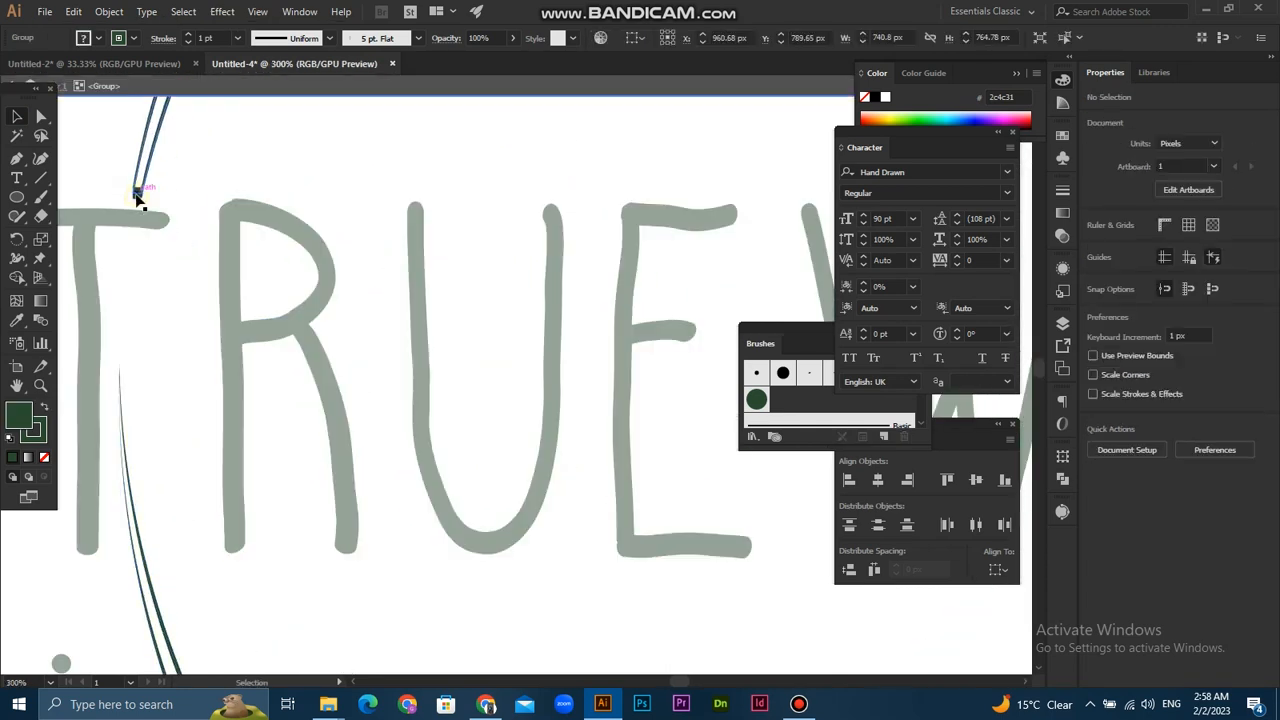
left_click(142, 204)
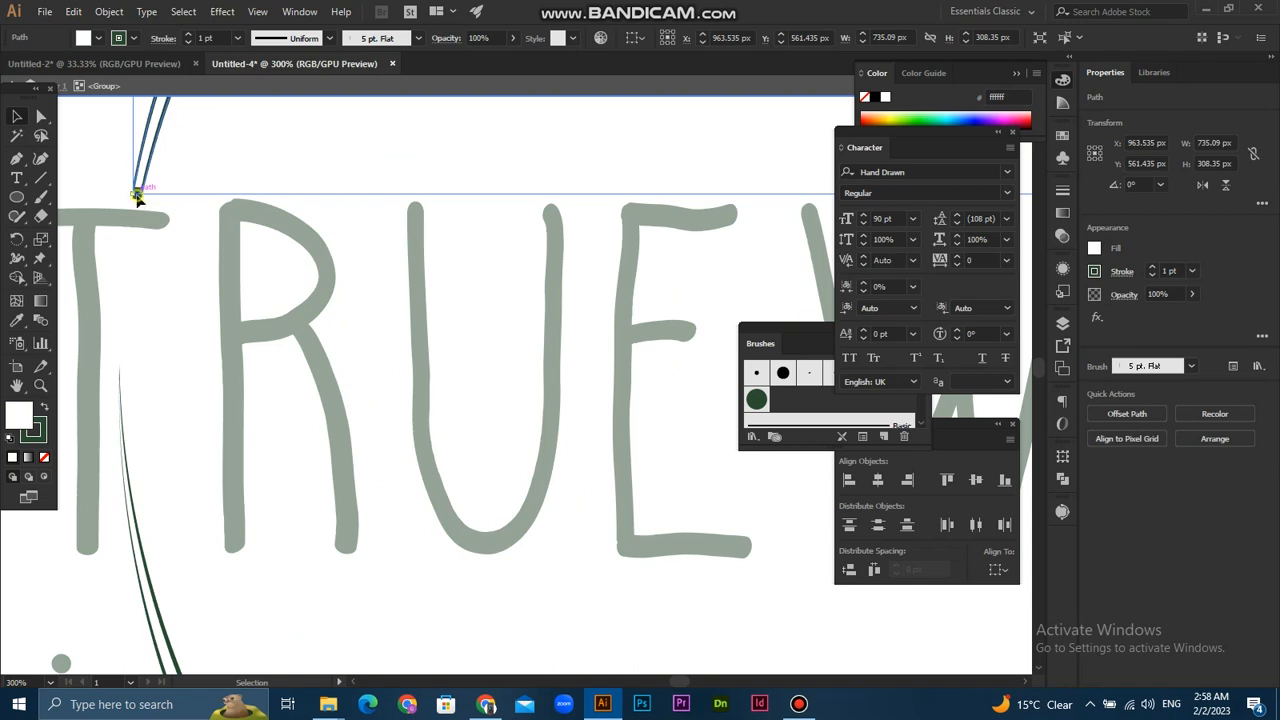
scroll(137, 195, "up", 6)
left_click_drag(138, 174, 138, 211)
key("ctrl+z")
left_click(342, 264)
- Draw a circle about 474 px in diameter inside the rings and swap its fill and stroke, leaving a 1 pt dark green outline
scroll(342, 264, "down", 3)
scroll(340, 262, "down", 6)
scroll(351, 320, "up", 3)
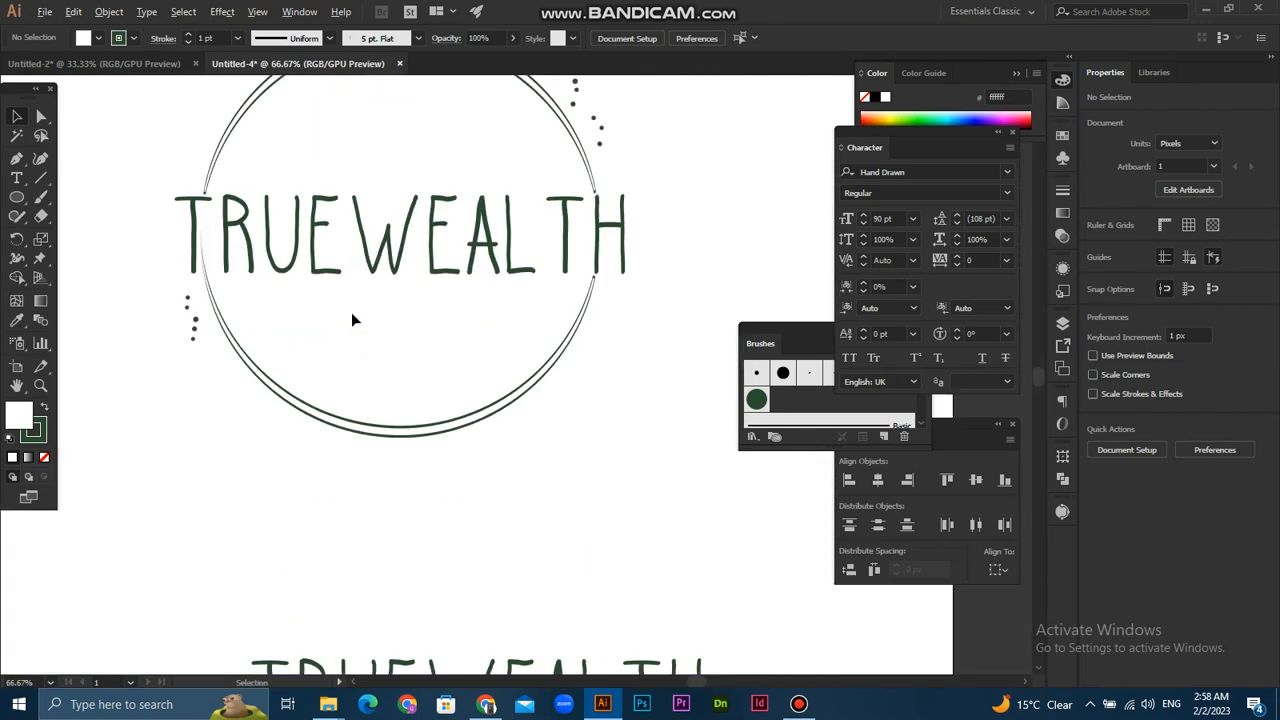
scroll(351, 357, "up", 2)
scroll(355, 340, "up", 1)
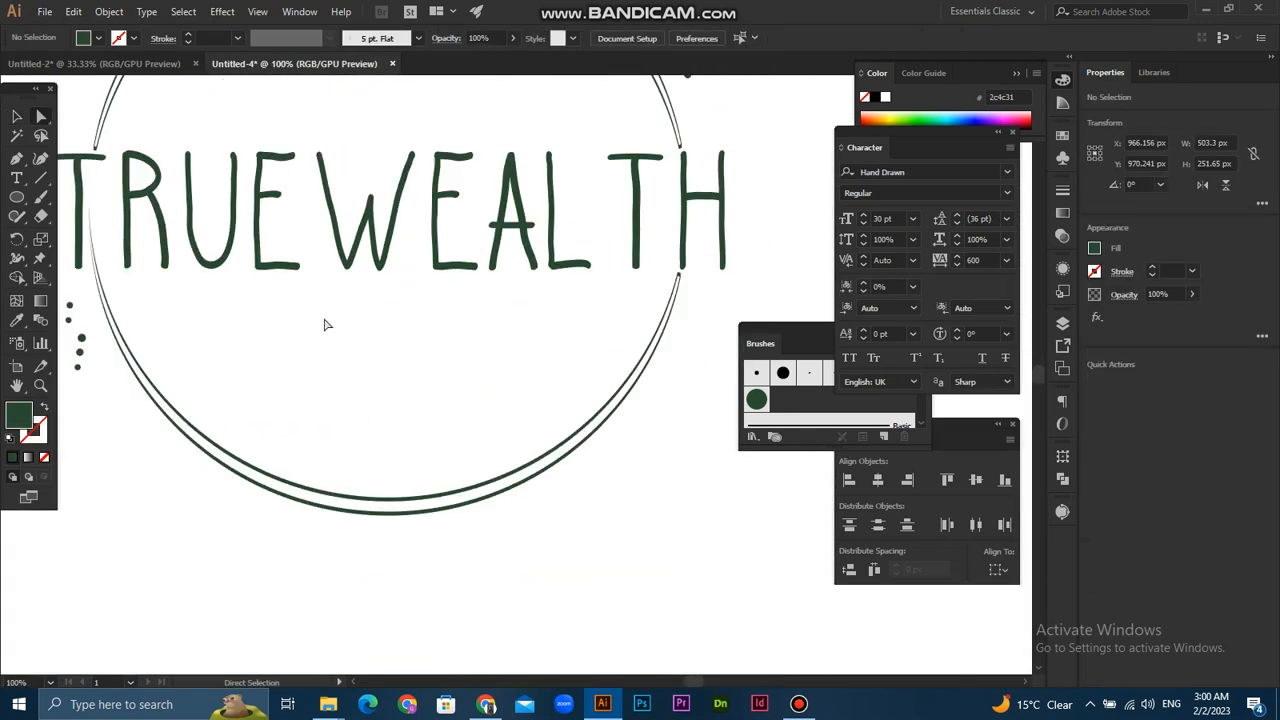
scroll(328, 460, "down", 1)
left_click_drag(384, 375, 508, 281)
key("l")
left_click(17, 116)
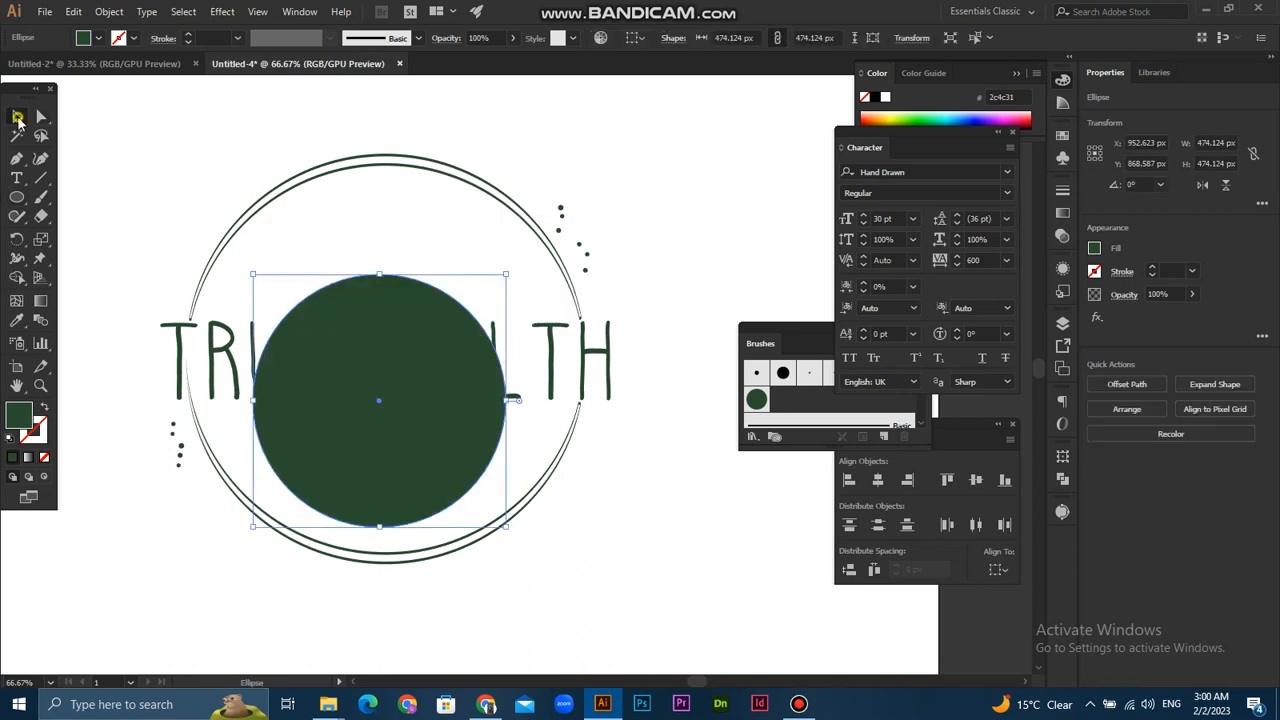
left_click(45, 407)
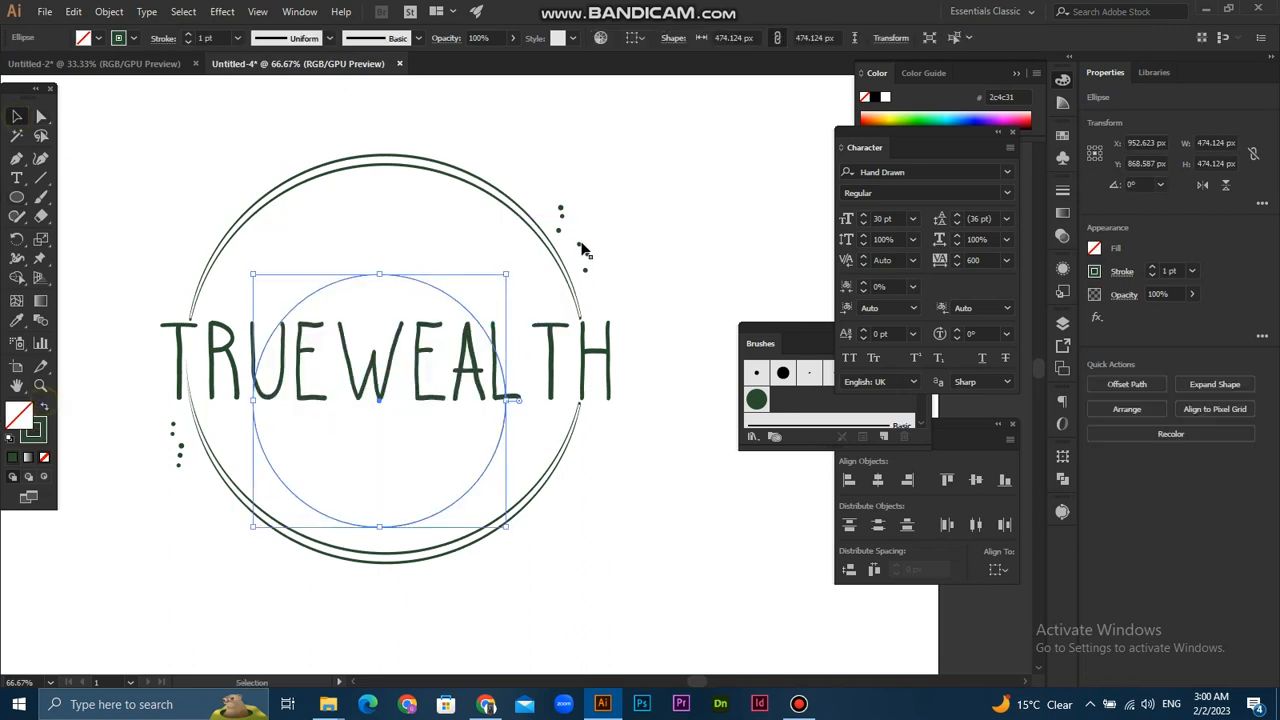
- Centre the new circle horizontally and vertically on the ring group
left_click(443, 159, "shift")
left_click(685, 37)
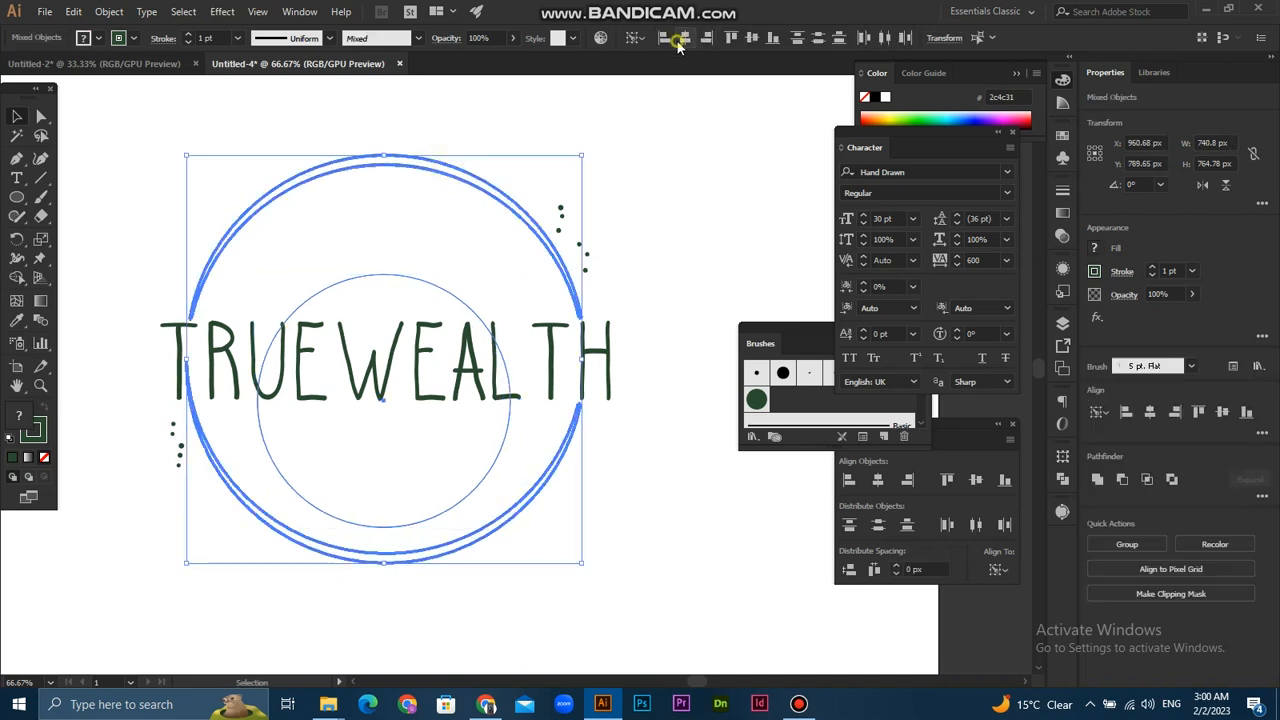
left_click(752, 37)
left_click(757, 203)
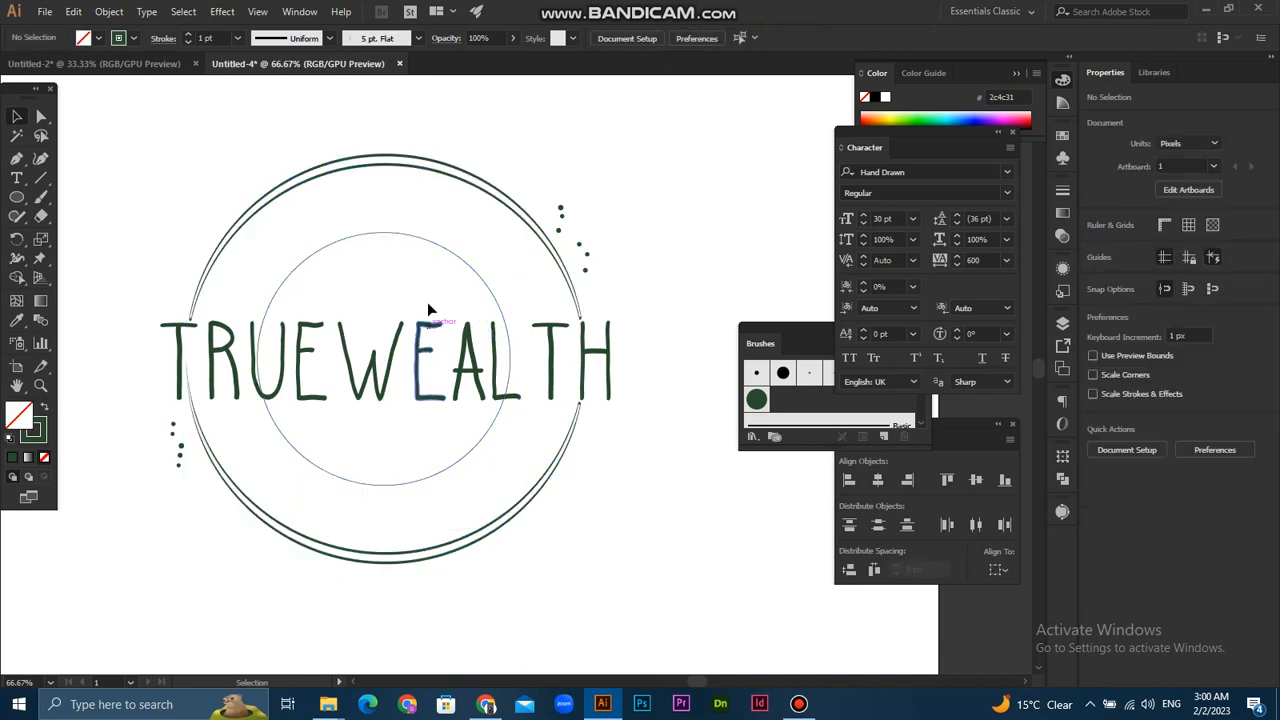
- Enlarge the inner circle proportionally from its centre to about 614 px in diameter
left_click(428, 240)
left_click_drag(511, 233, 560, 200)
left_click(516, 166)
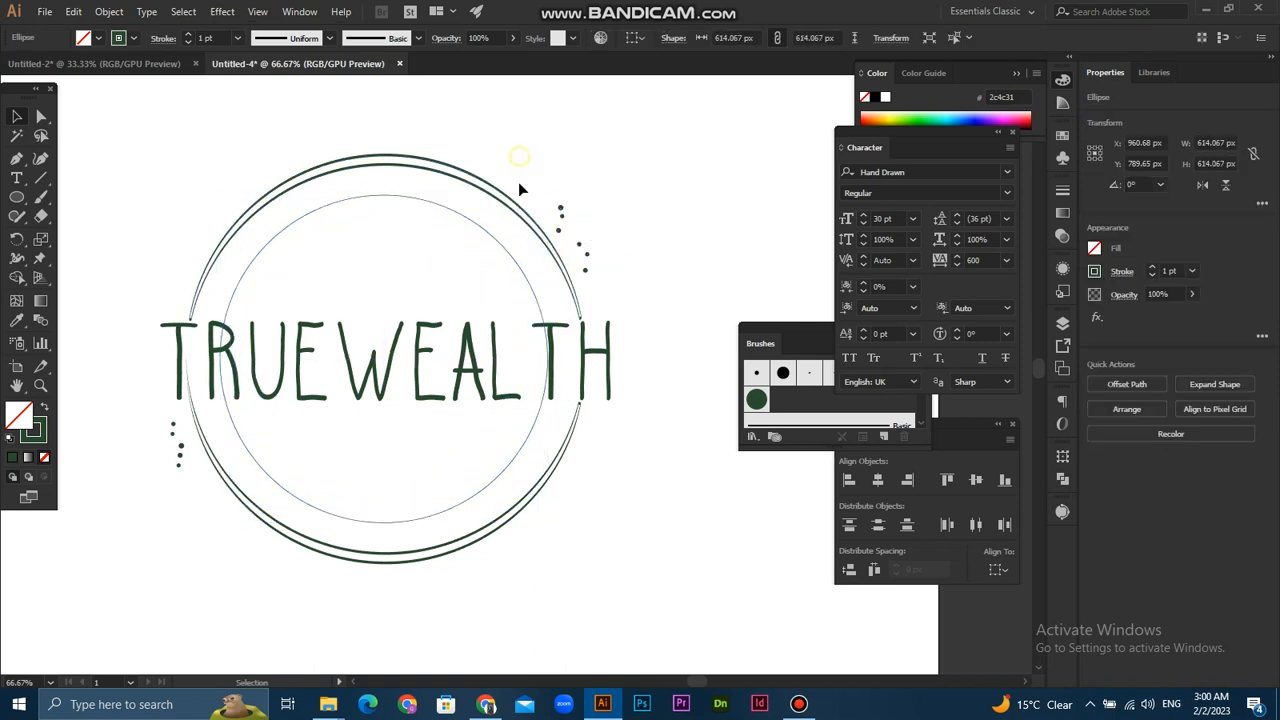
- Delete the upper half of the inner circle, leaving only its lower arc
key("a")
left_click(381, 197)
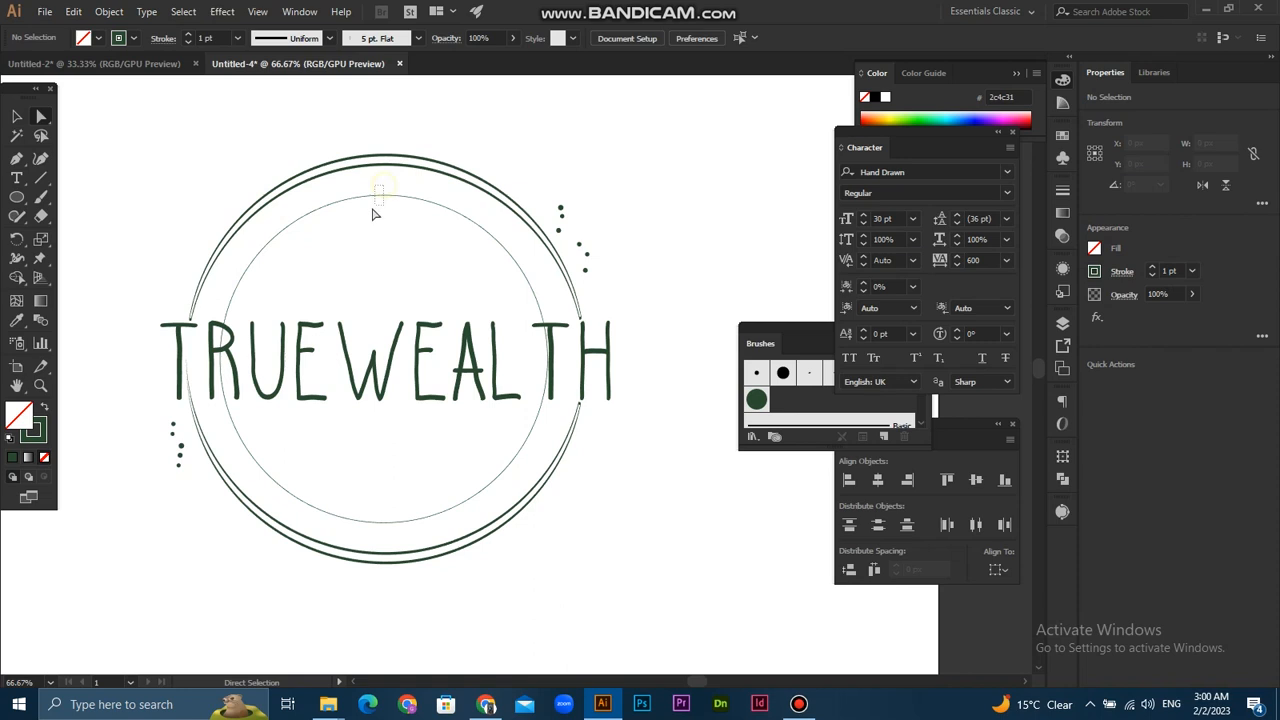
key("Delete")
- Turn the remaining lower arc into a type path and enter "HEALTH &" along it
key("t")
left_click(386, 519)
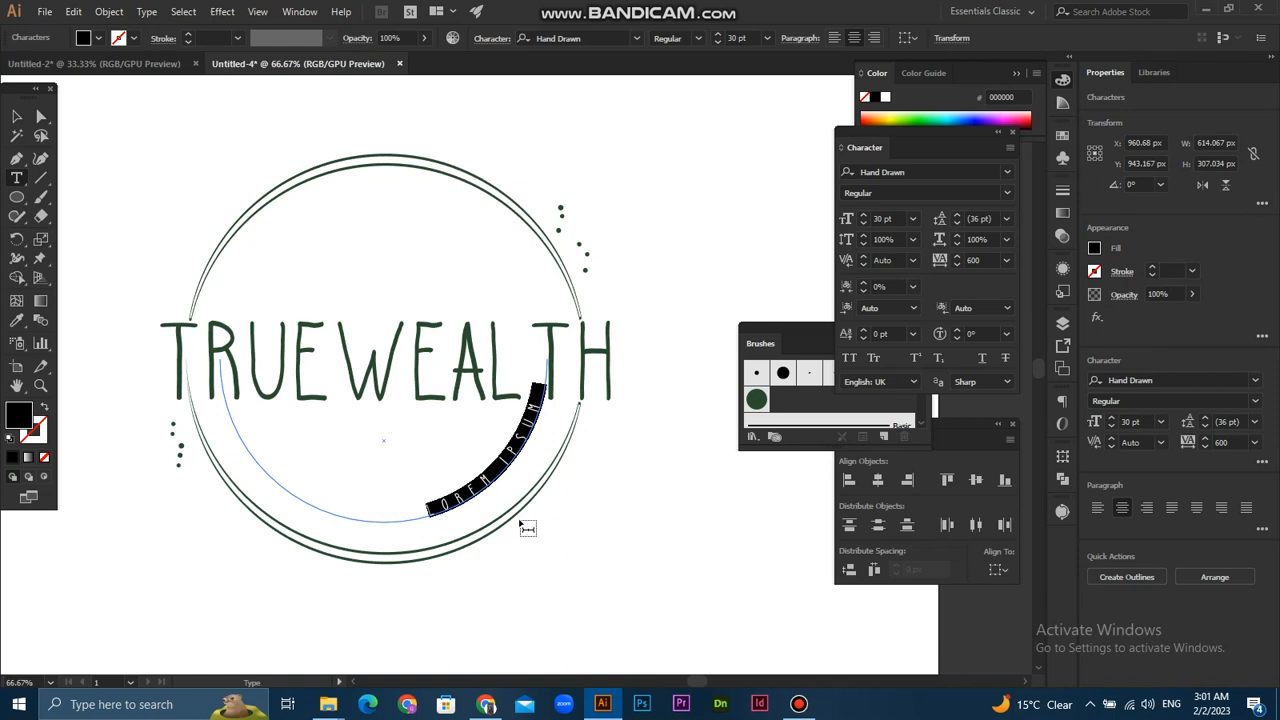
type("HEALT")
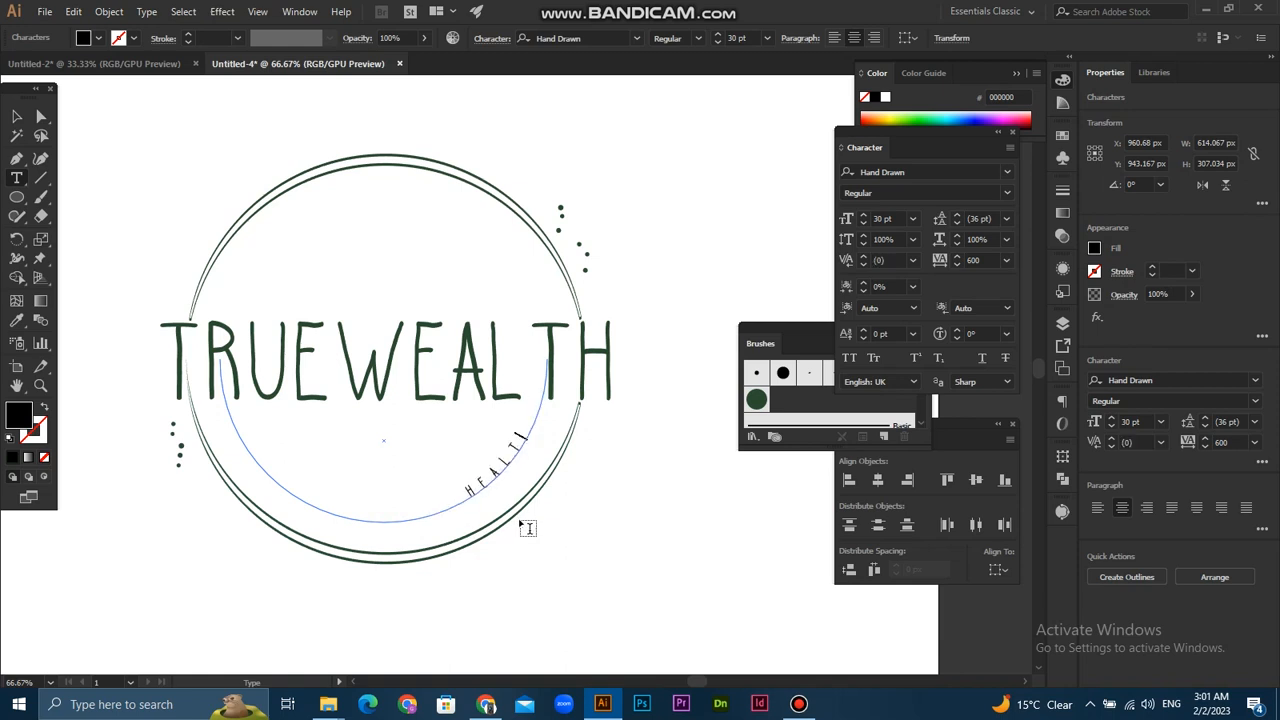
type("H")
type("TH &")
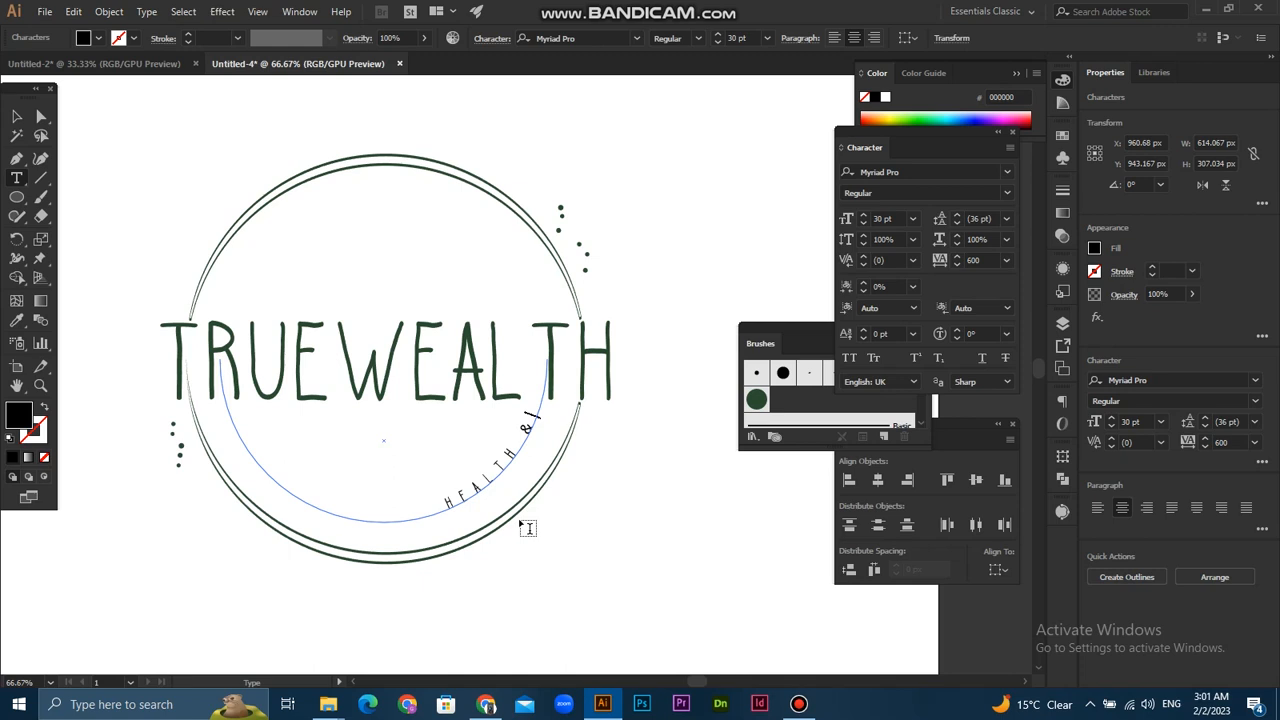
type(" wel")
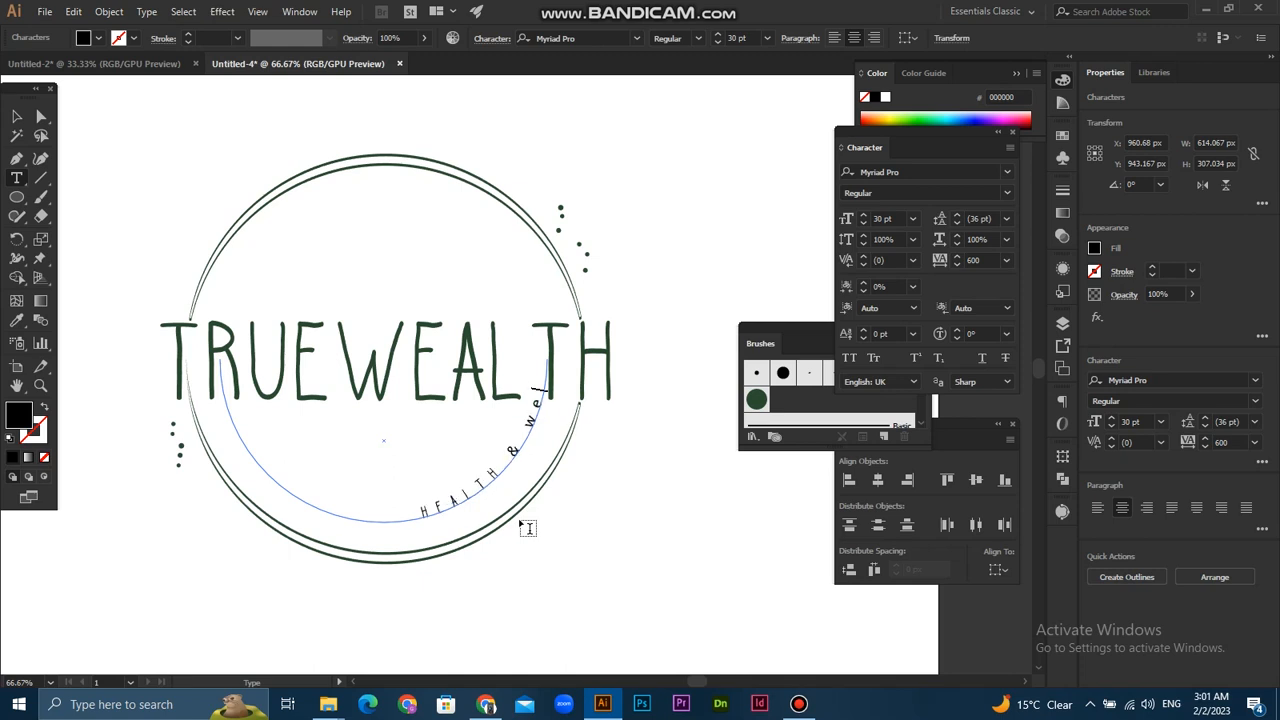
type("l")
- Add "WELLNESS" in capitals after the ampersand and extend the text's start bracket to the arc's far left end
key("BackSpace")
key("BackSpace")
key("BackSpace")
key("BackSpace")
key("BackSpace")
type("W")
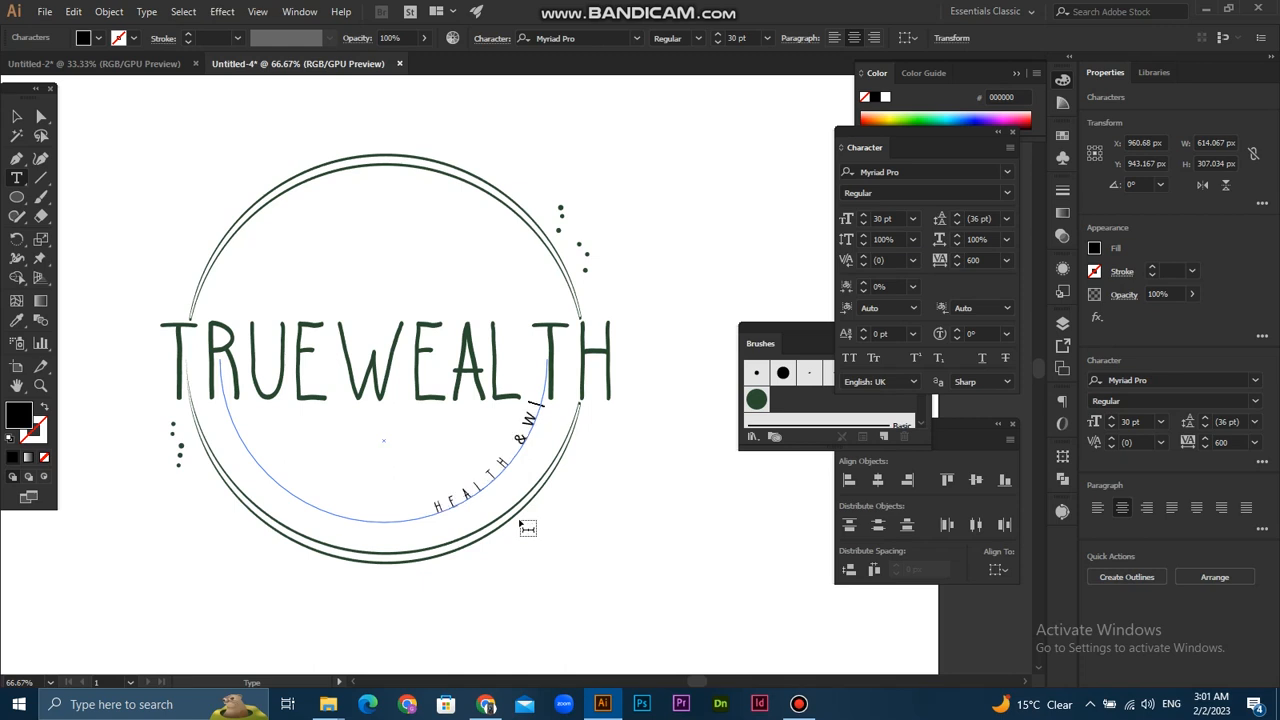
type("ELL")
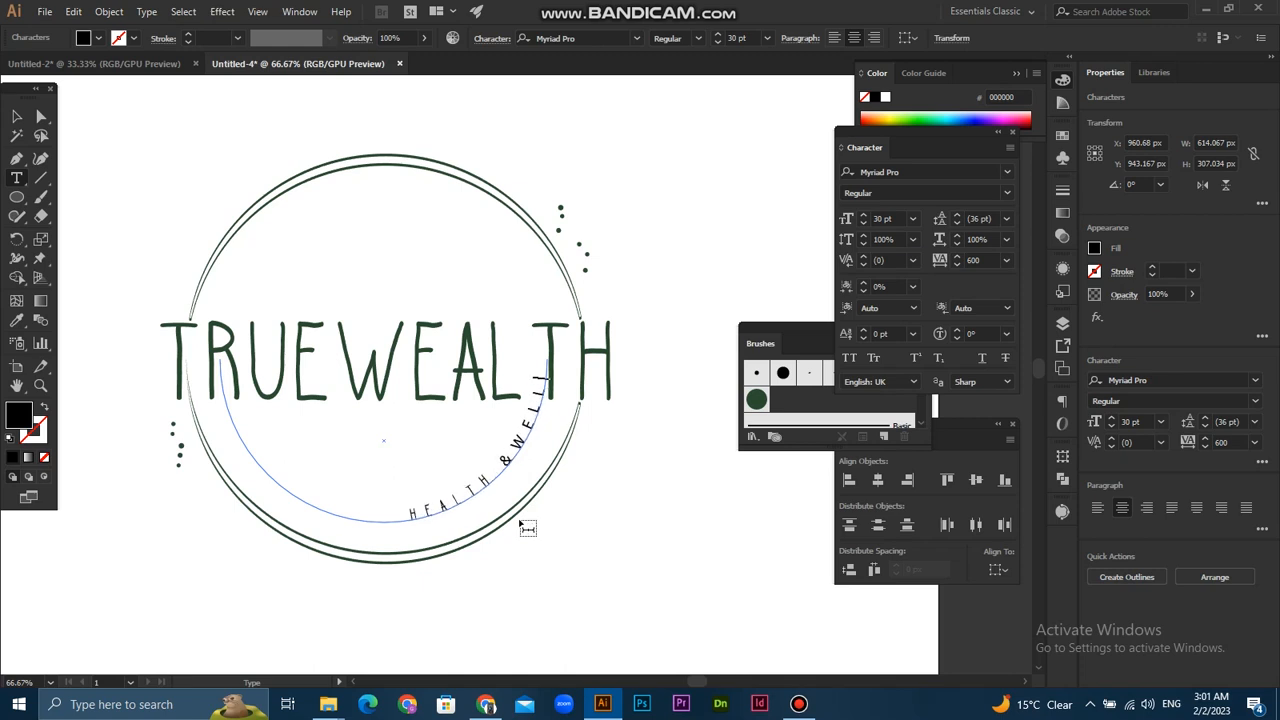
type("NE")
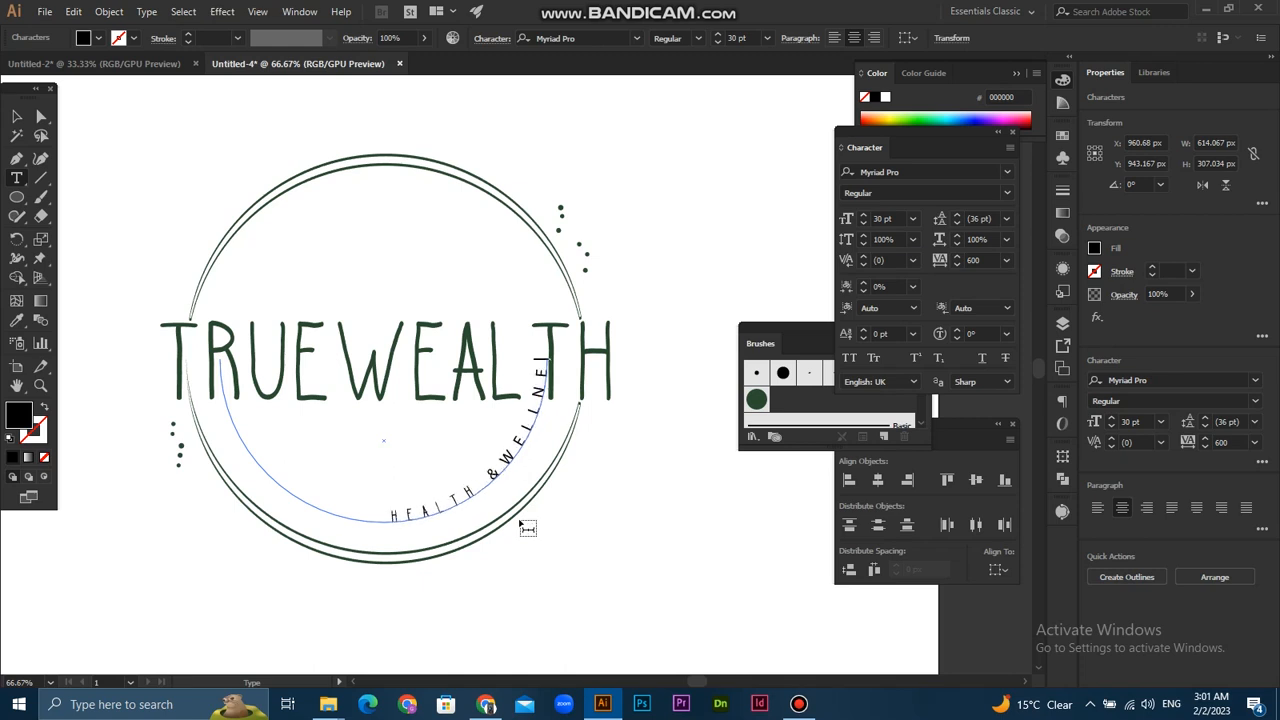
type("S")
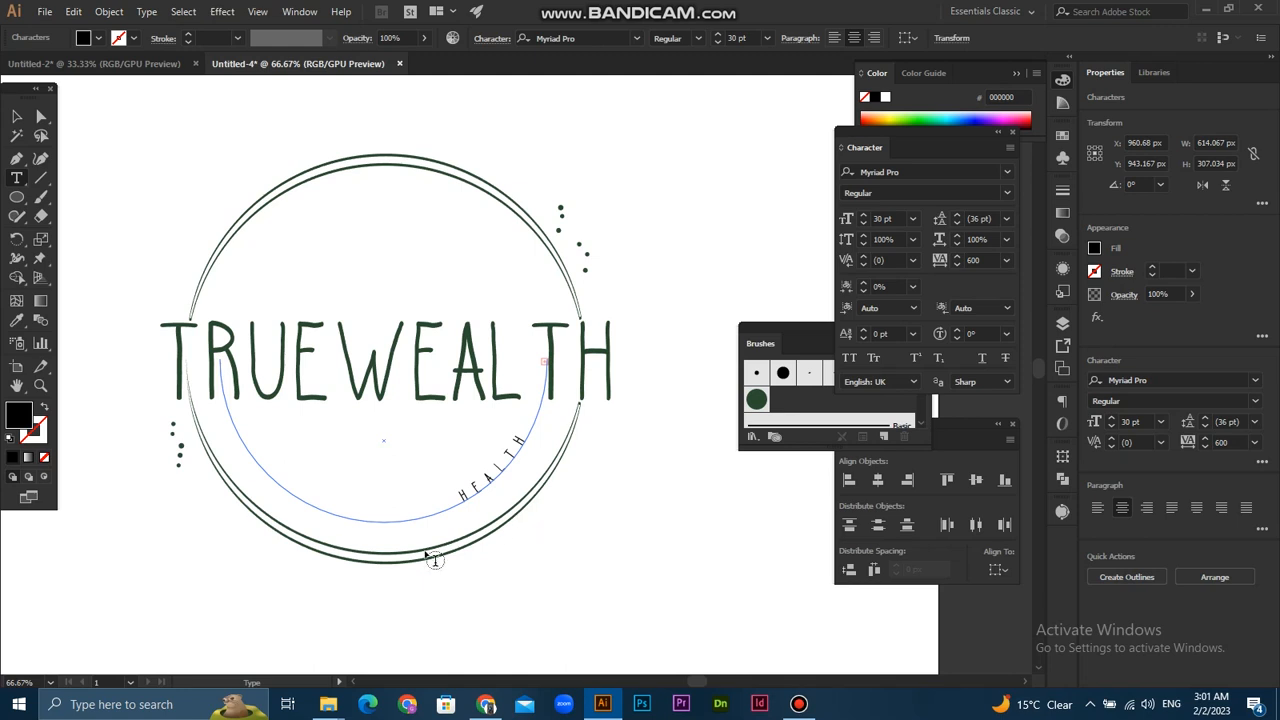
left_click(17, 118)
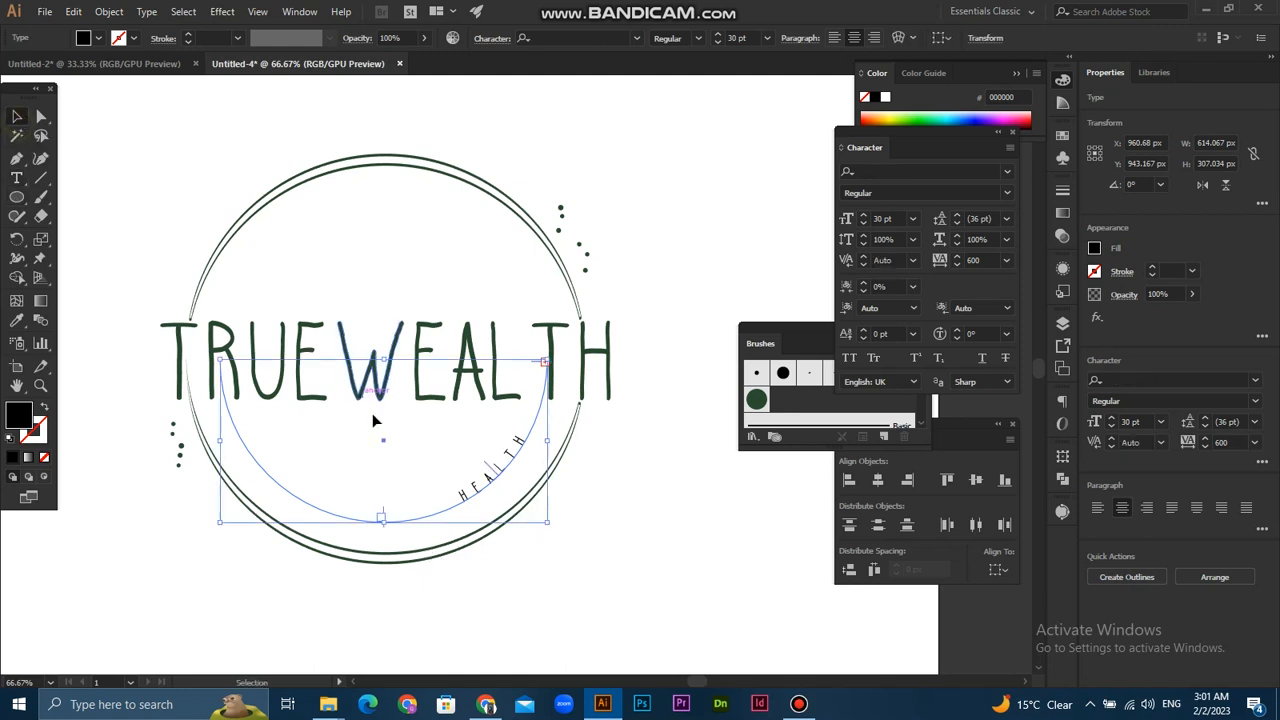
mouse_move(383, 510)
left_mouse_down()
mouse_move(277, 500)
mouse_move(147, 422)
mouse_move(131, 374)
mouse_move(148, 379)
left_mouse_up()
- Try to apply the Hand Drawn font of HEALTH to the "& WELLNESS" part of the curved text
key("t")
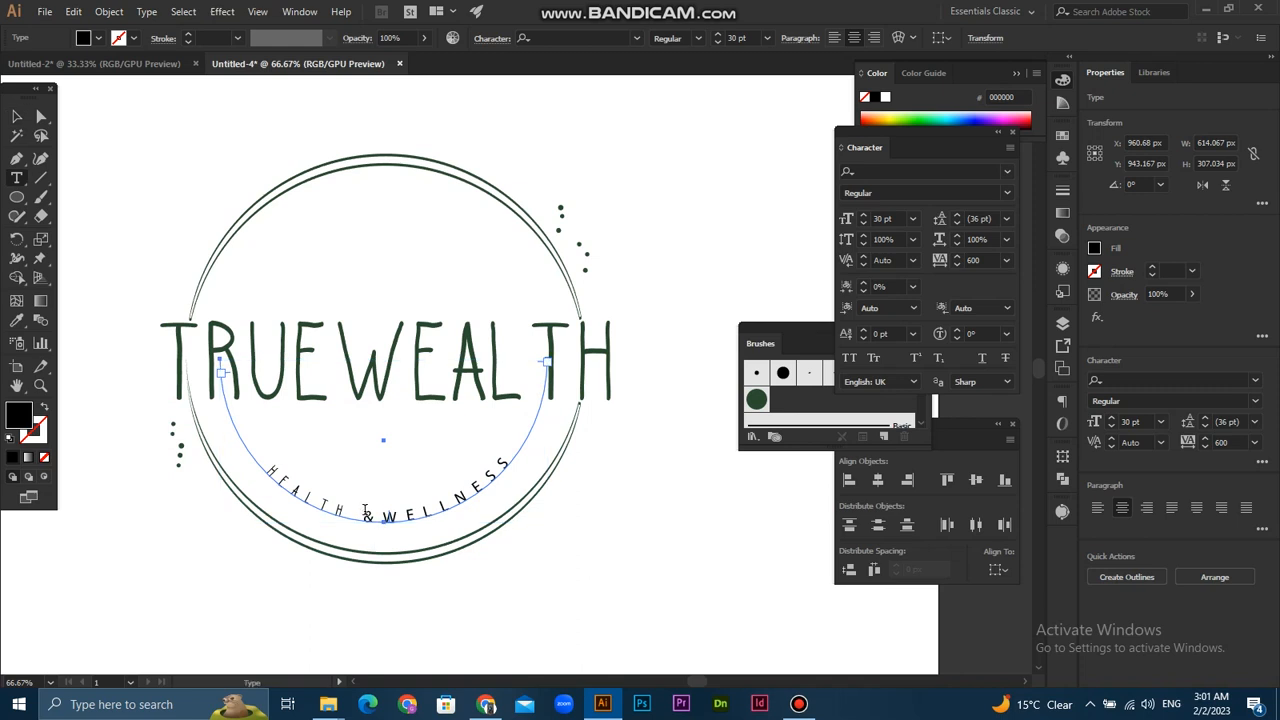
left_click(271, 472)
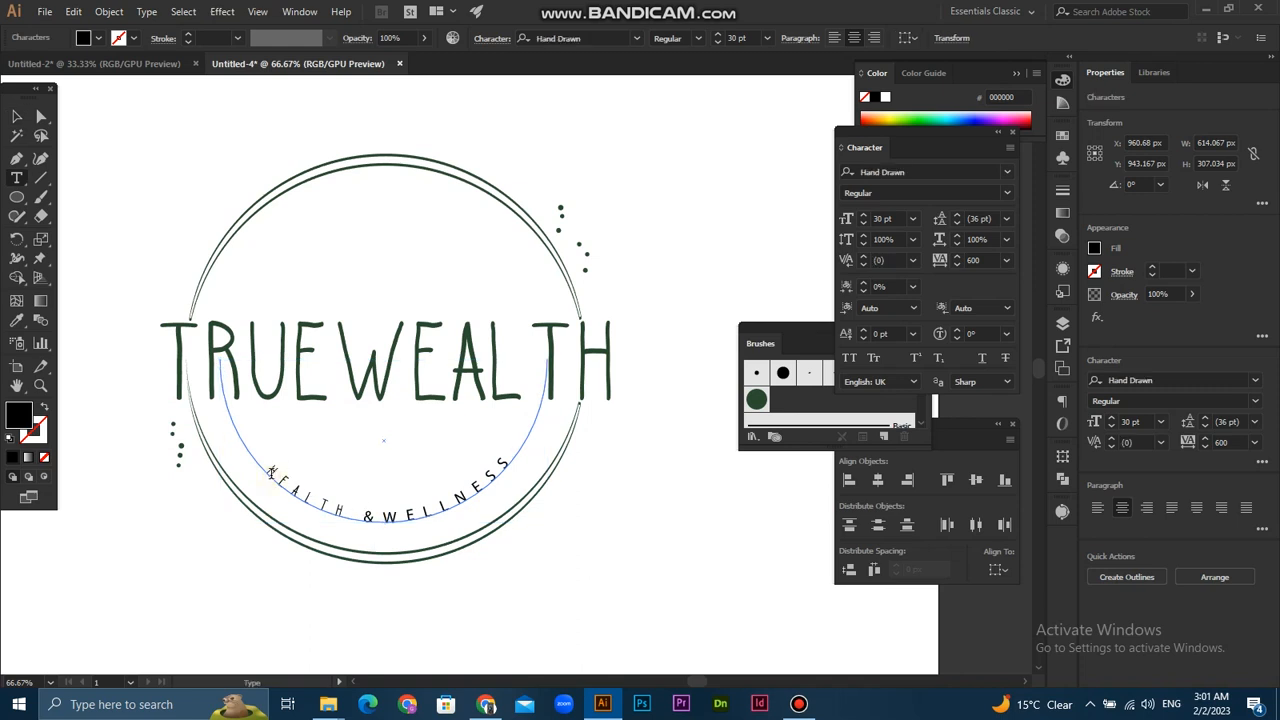
left_click_drag(393, 514, 516, 460)
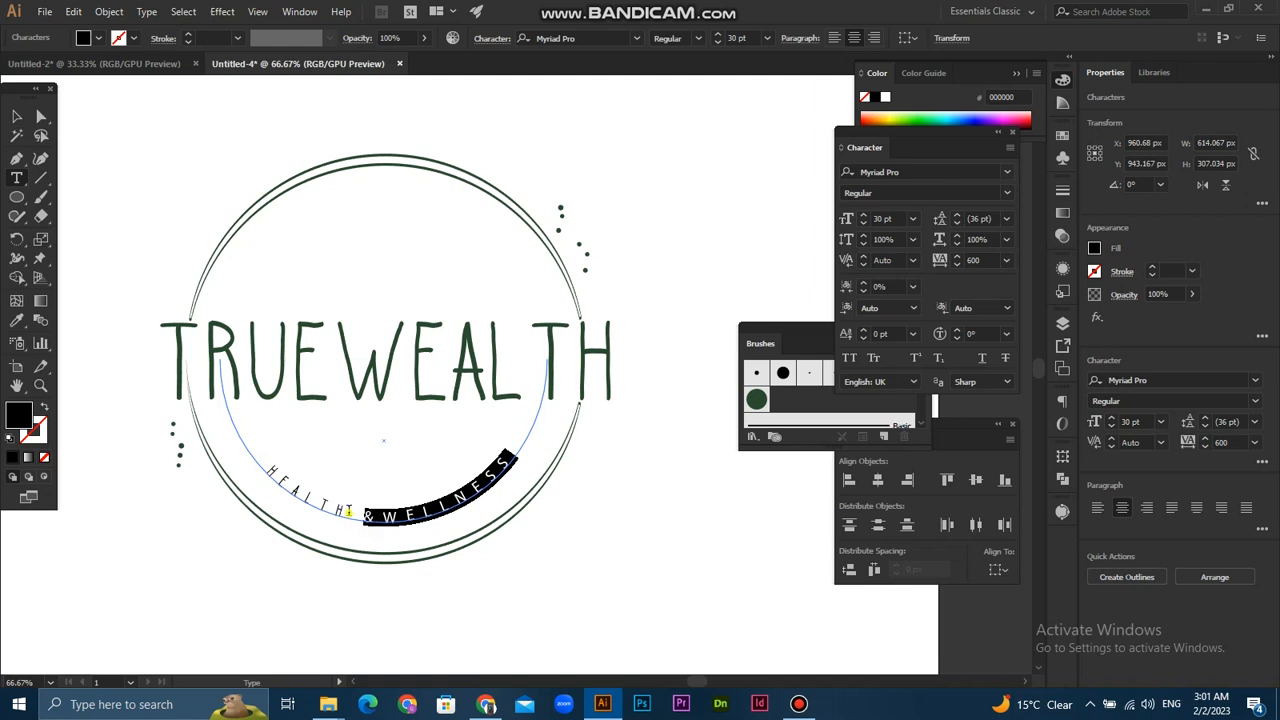
left_click_drag(349, 511, 265, 467)
left_click(900, 173)
key("ctrl+c")
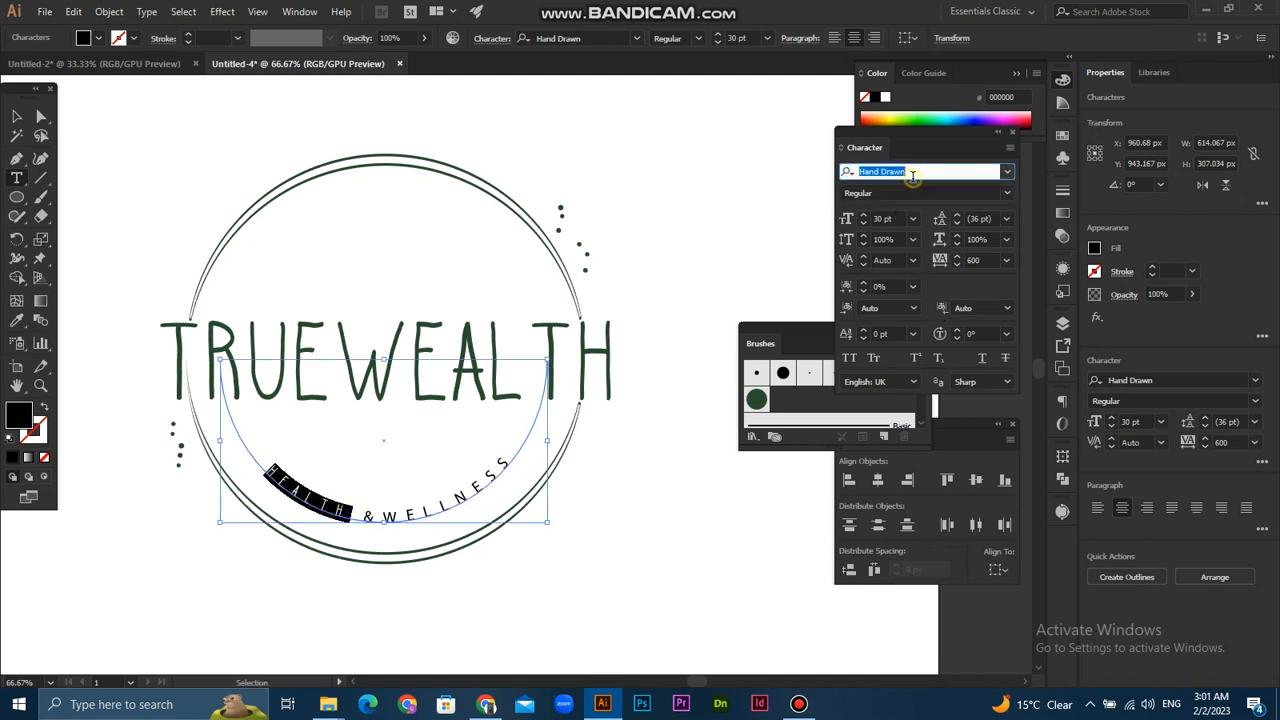
left_click_drag(367, 515, 512, 458)
left_click(920, 168)
key("ctrl+v")
left_click(18, 118)
left_click(623, 603)
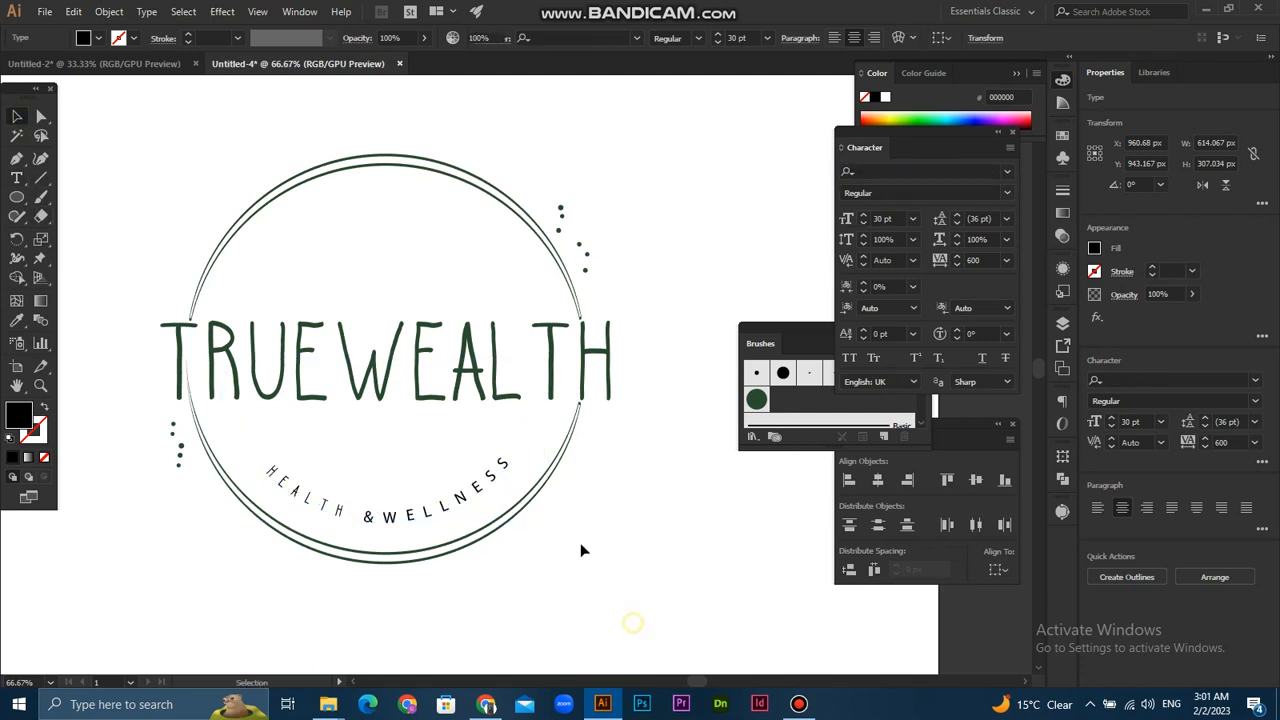
- Try to set the entire curved tagline to the Hand Drawn font
scroll(508, 480, "up", 1)
double_click(508, 480)
key("ctrl+a")
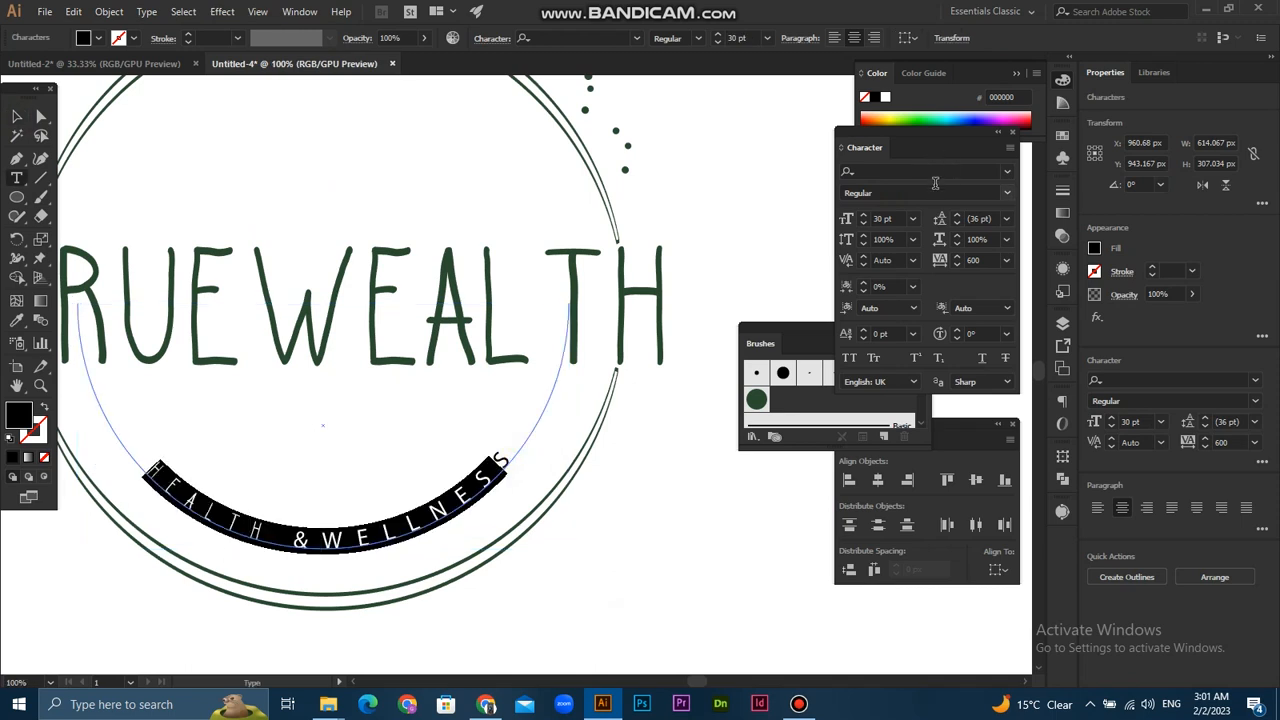
left_click(936, 172)
key("ctrl+v")
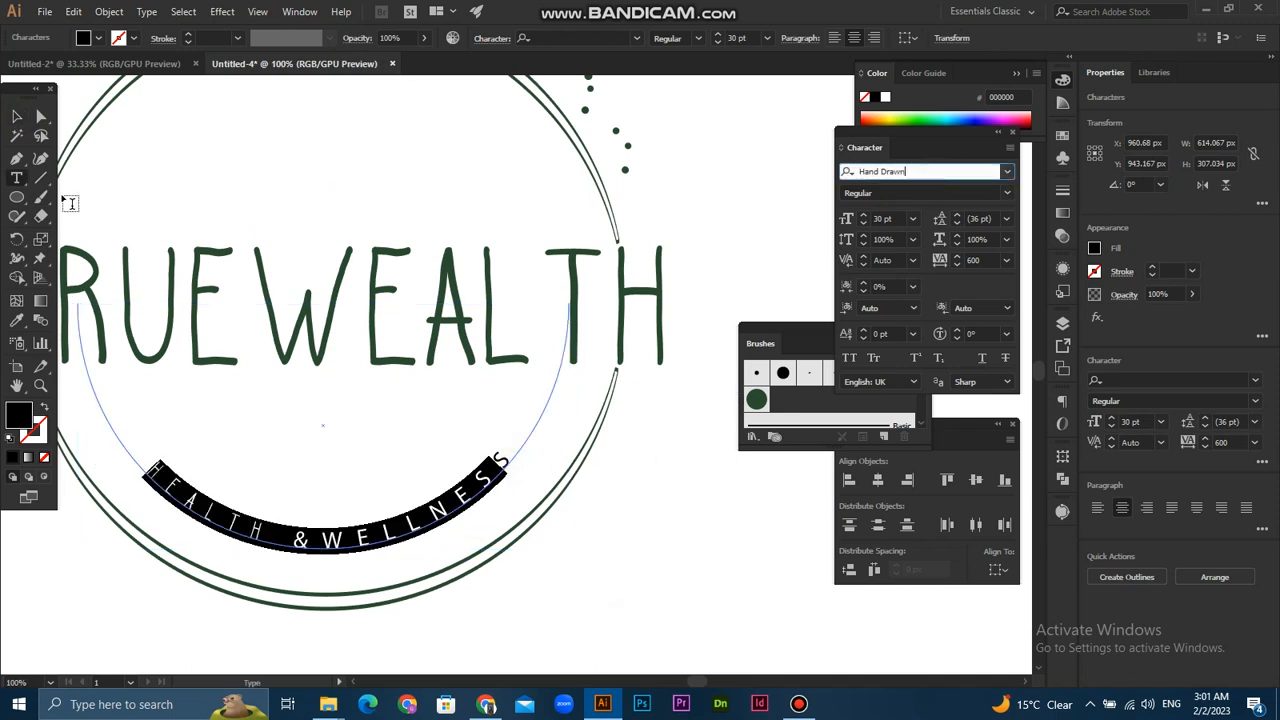
left_click(17, 116)
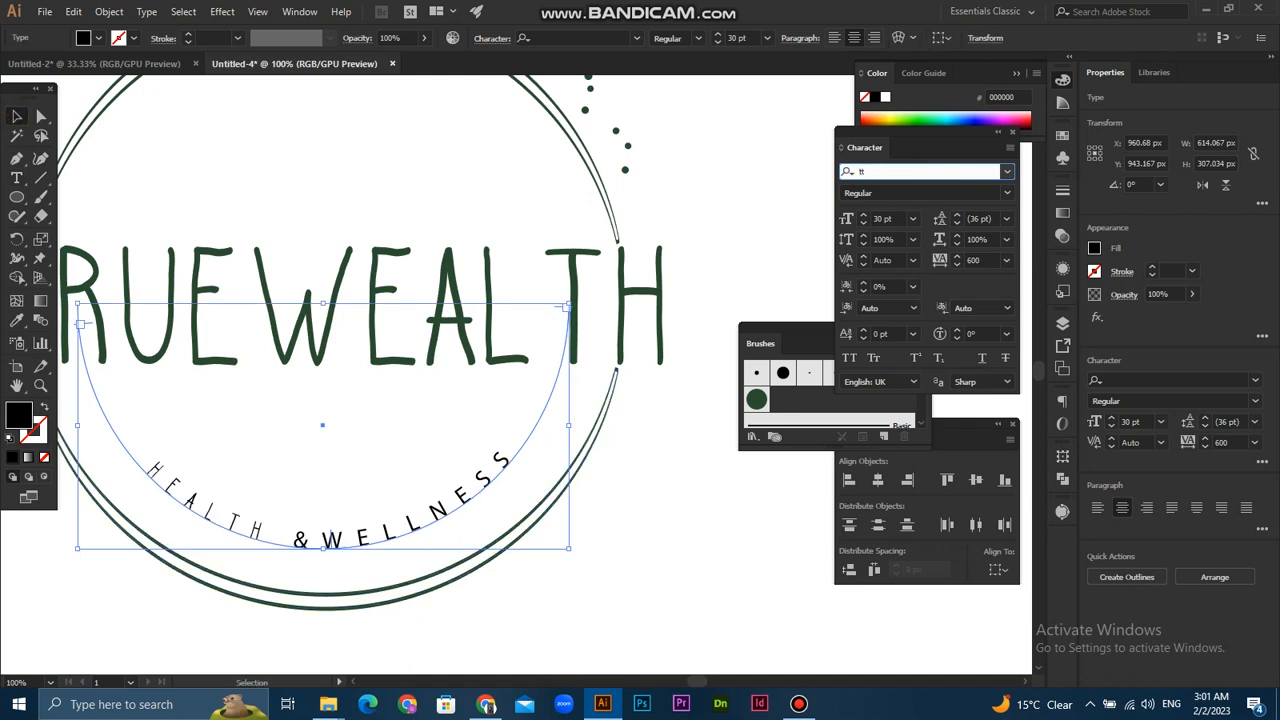
- Reselect all characters of the curved tagline and try replacing the Tahoma font with Hand Drawn
left_click(505, 461)
key("t")
left_click_drag(510, 450, 5, 430)
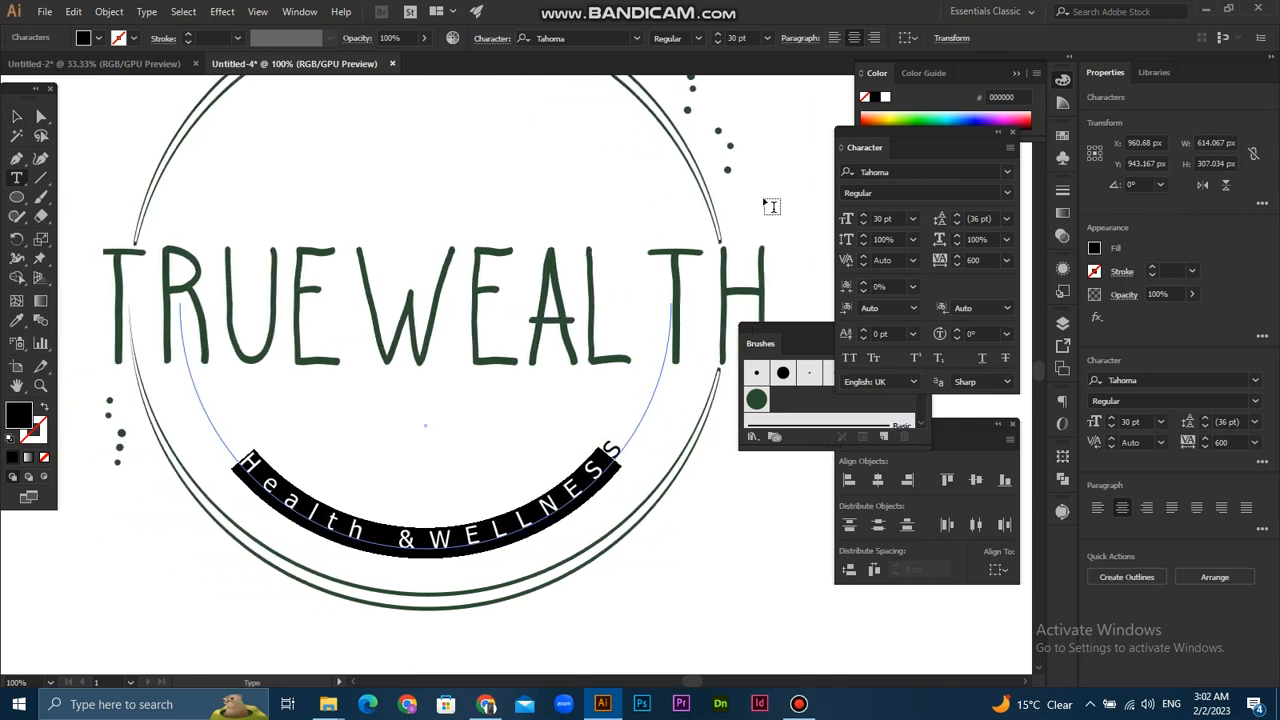
left_click(929, 173)
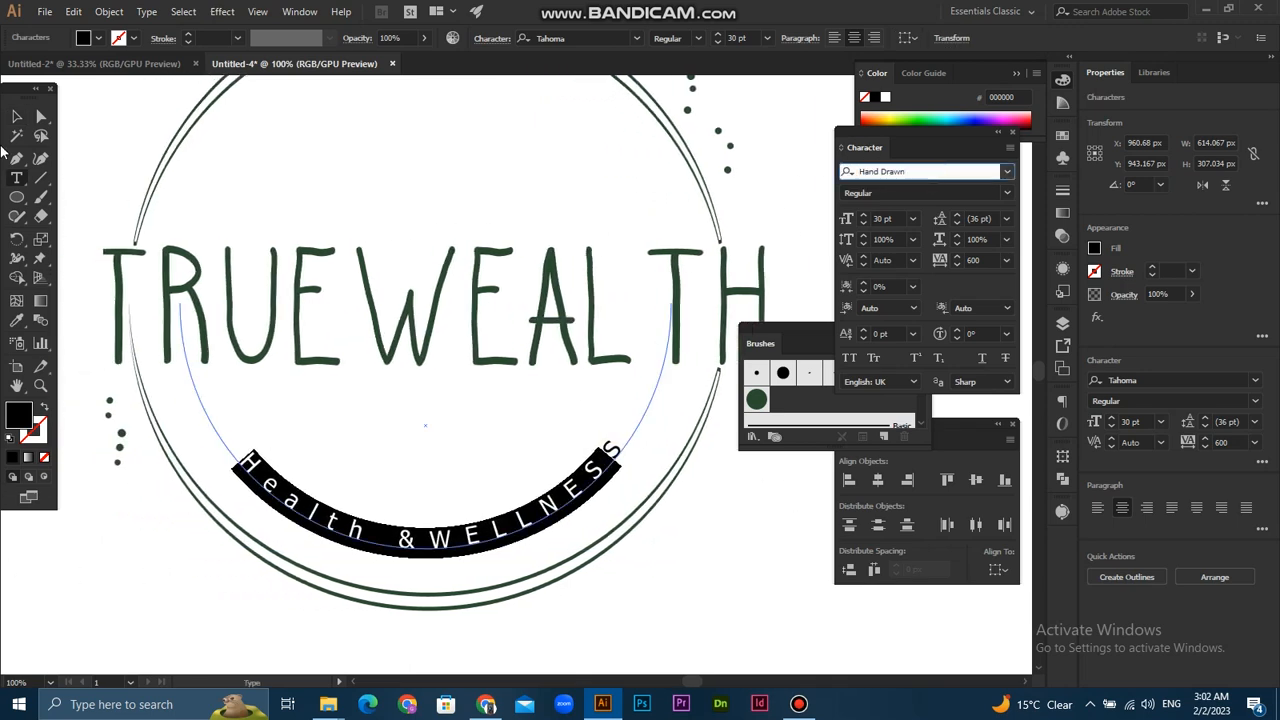
left_click(14, 116)
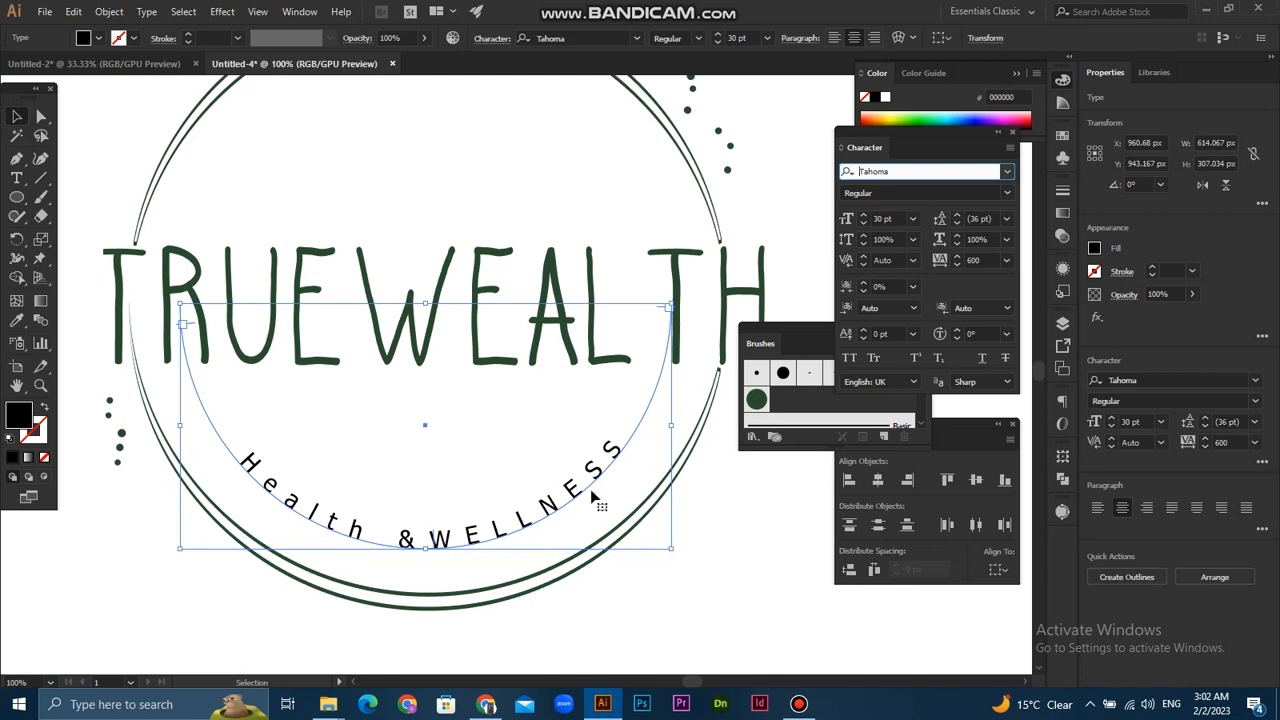
- Search the fonts for "hand" and apply Hand Drawn to the curved tagline
left_click(1007, 172)
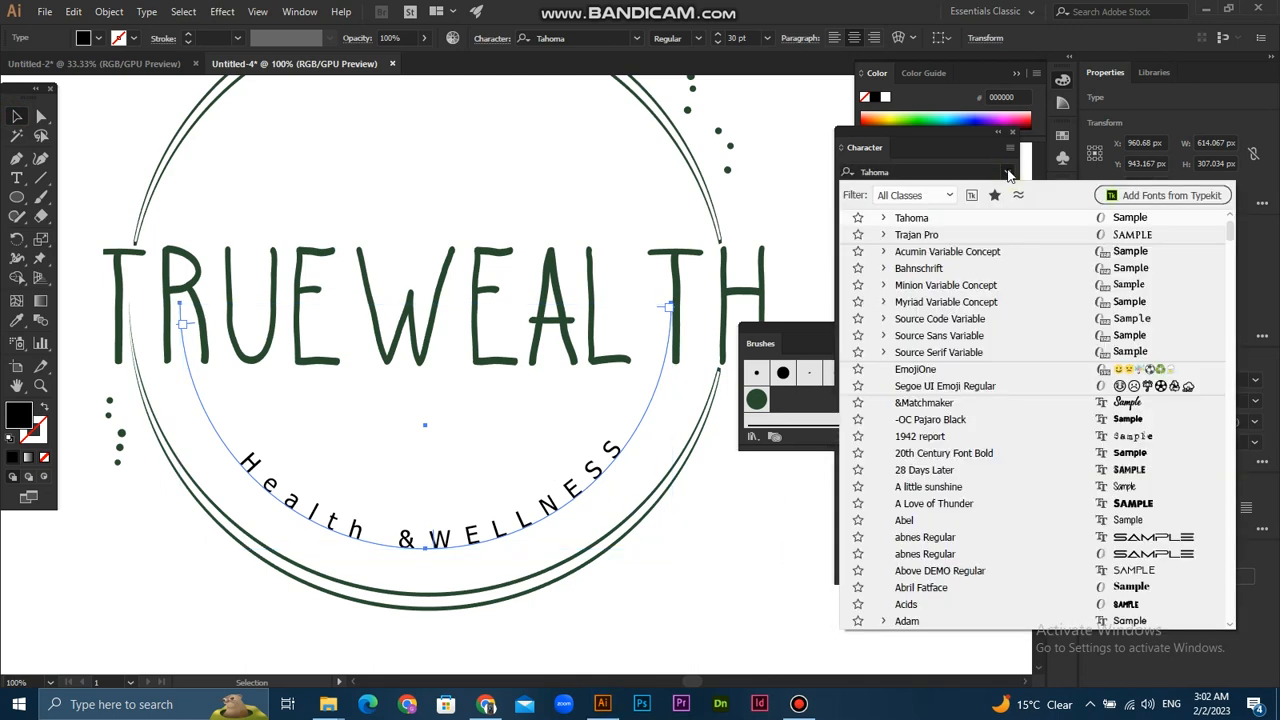
left_click(907, 194)
left_click(908, 190)
left_click(907, 170)
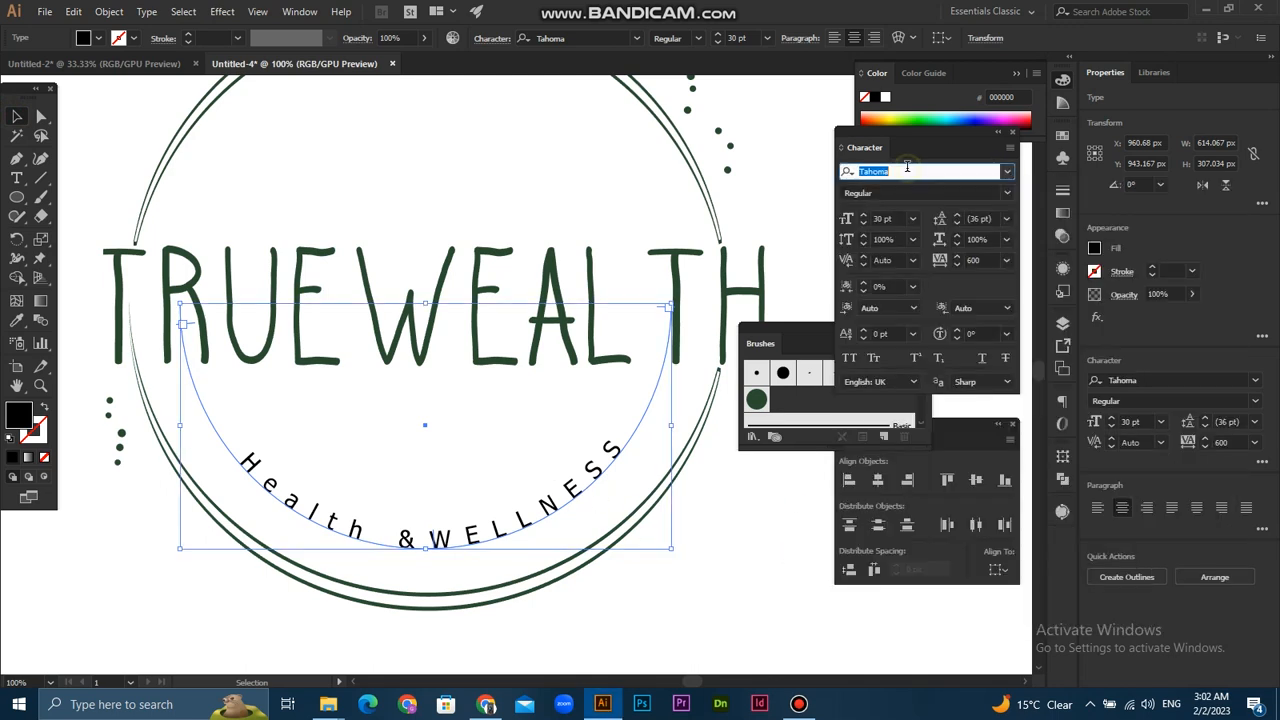
type("hand")
key("Return")
- Check the font used by the ampersand in the curved tagline, and clear the selection
left_click(448, 403)
left_click(472, 532)
key("t")
left_click_drag(436, 543, 408, 543)
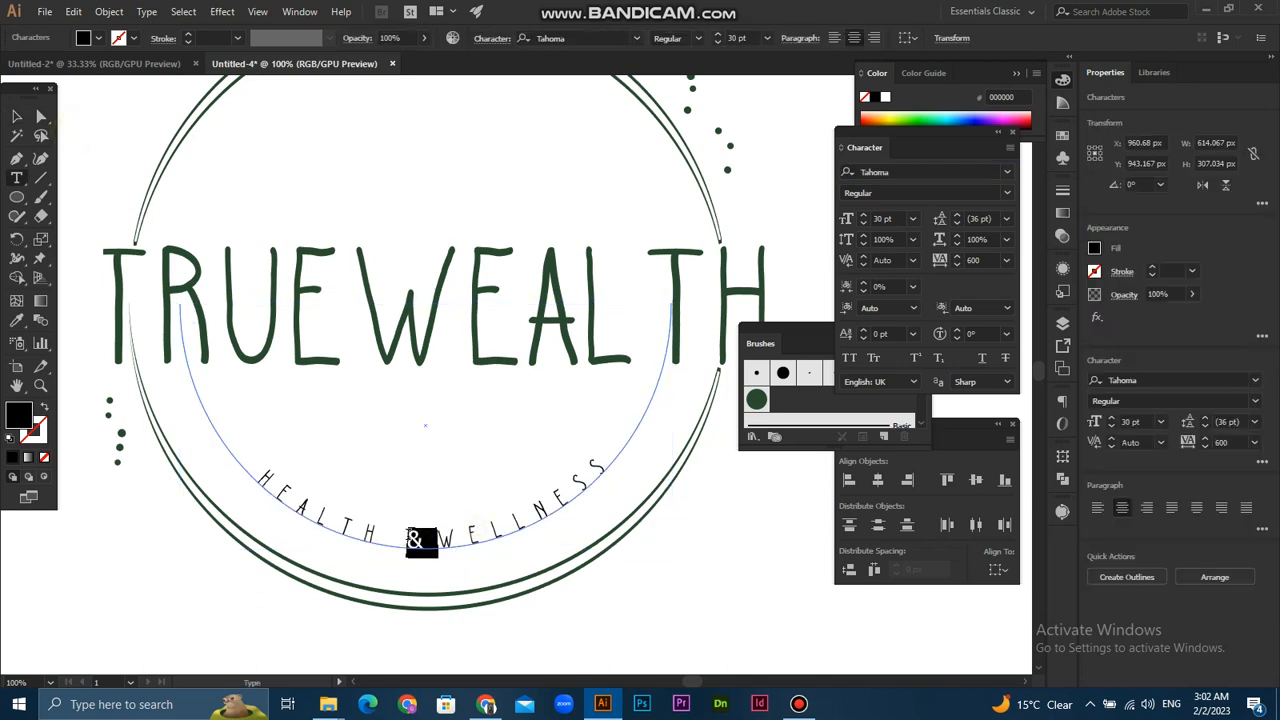
left_click(438, 542)
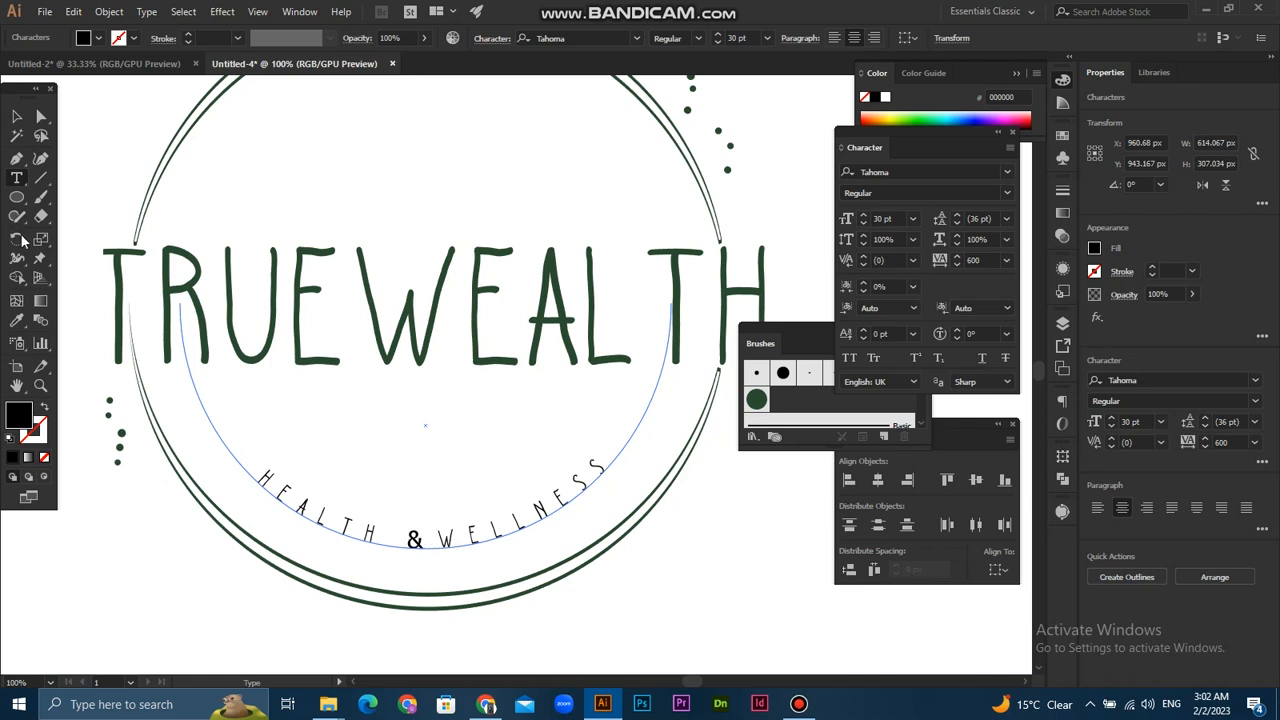
left_click(20, 117)
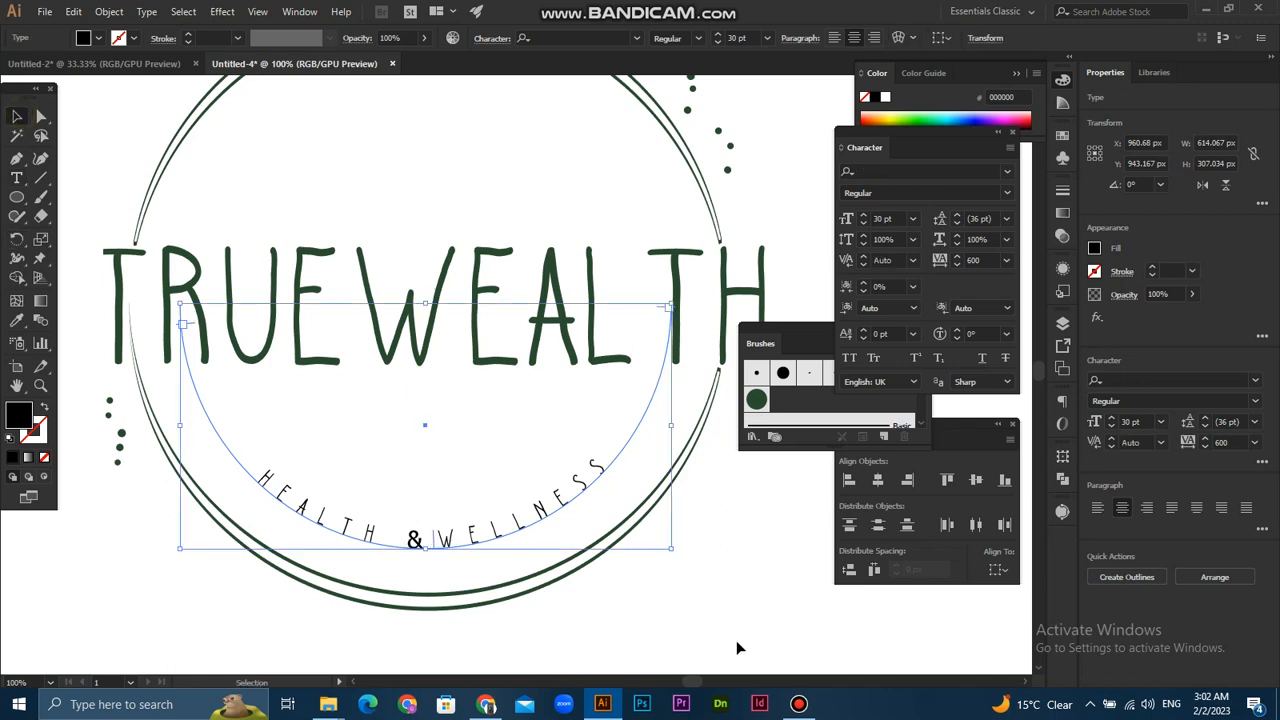
left_click(690, 618)
- Set the curved tagline's tracking to 760 and deselect it
scroll(680, 612, "down", 3)
scroll(643, 606, "up", 5)
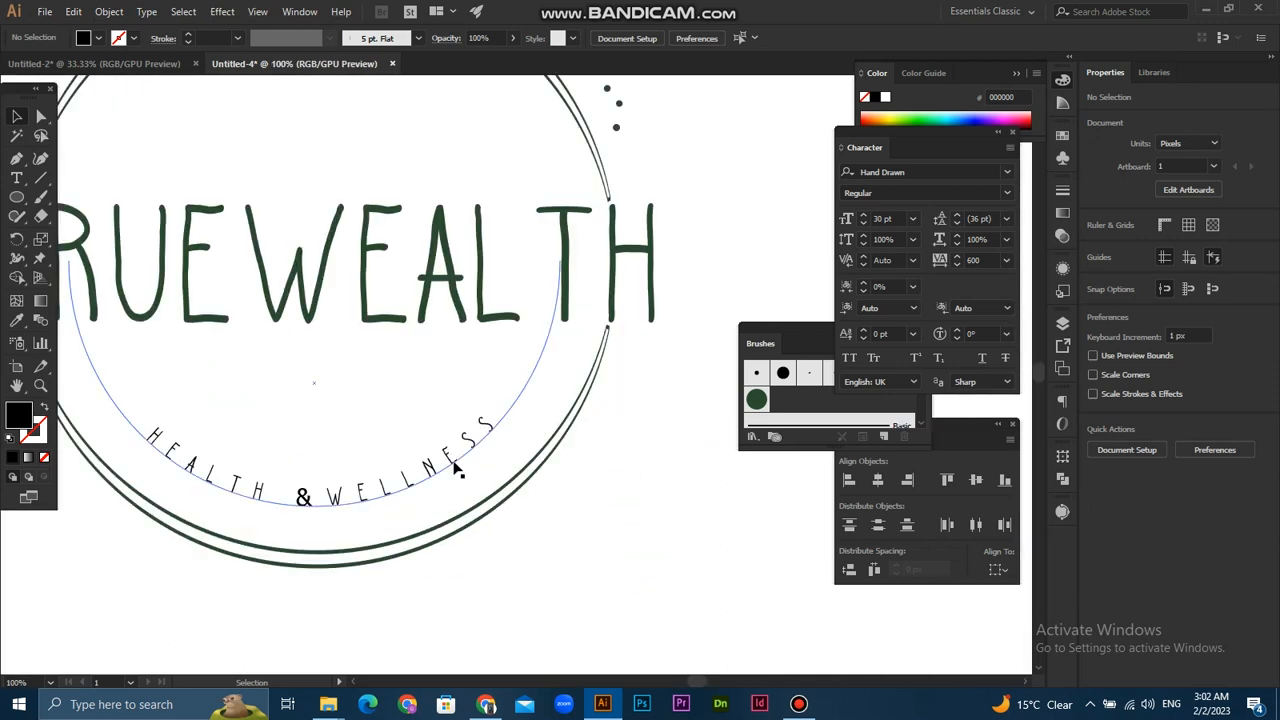
scroll(452, 510, "down", 3)
left_click(463, 538)
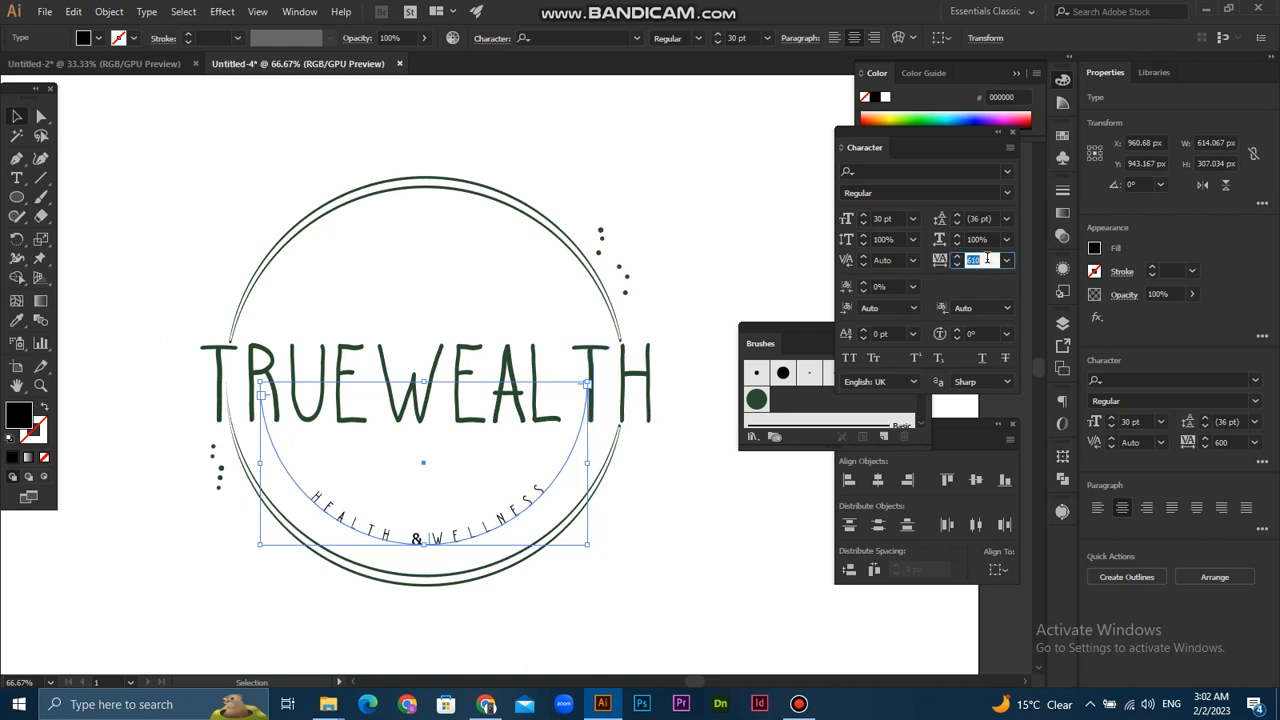
scroll(987, 258, "up", 16)
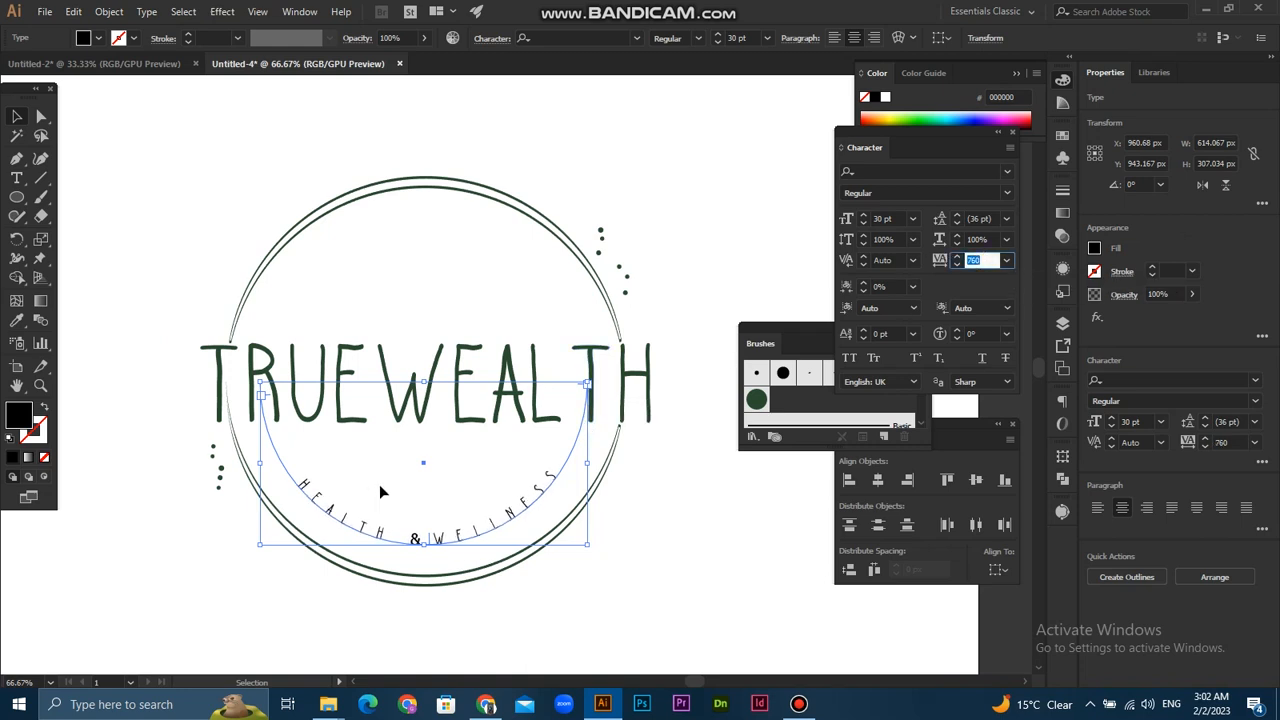
left_click(740, 541)
- Change the curved tagline's font to Aletriat
scroll(710, 544, "down", 2)
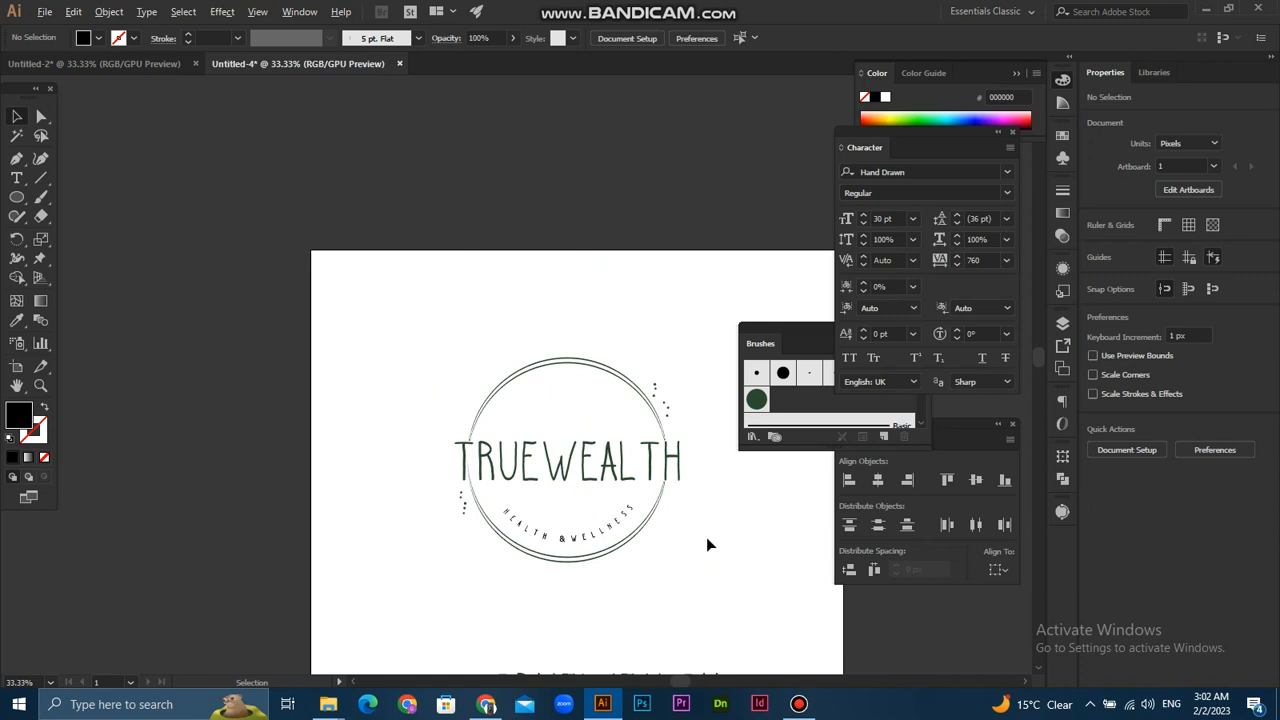
scroll(414, 480, "up", 5)
scroll(389, 491, "down", 2)
scroll(375, 492, "down", 1)
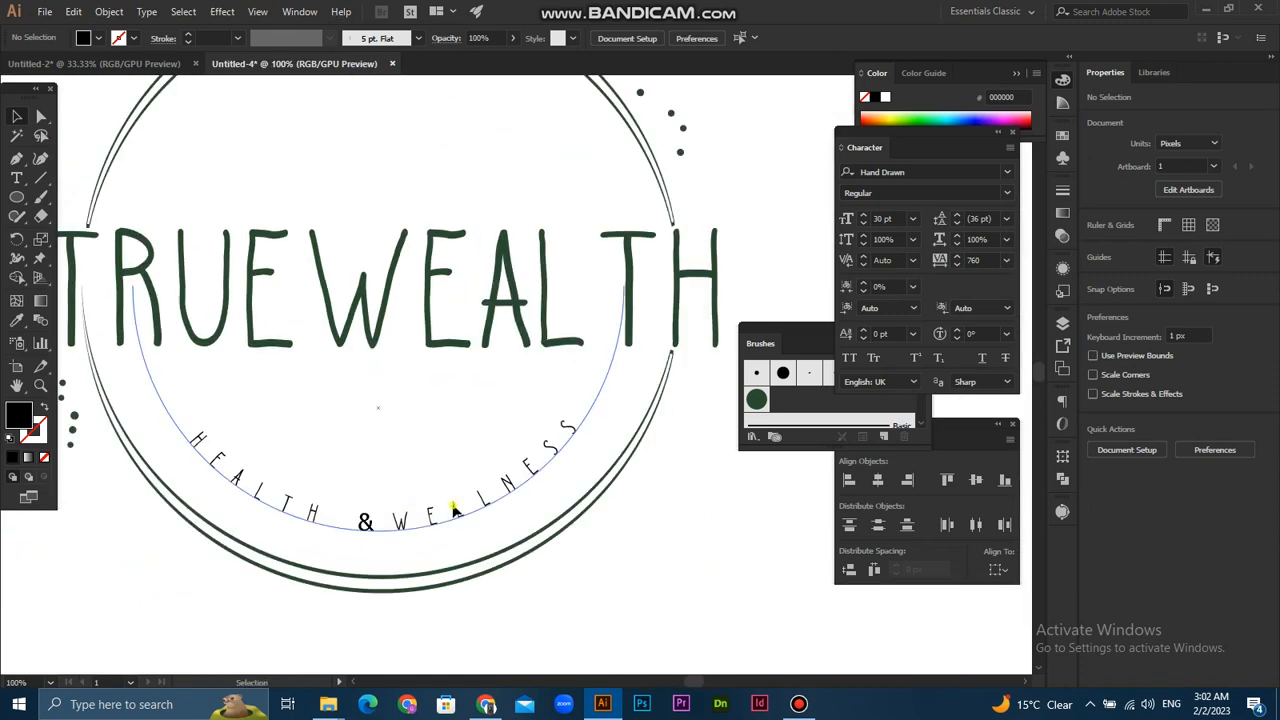
left_click(420, 505)
left_click(1005, 174)
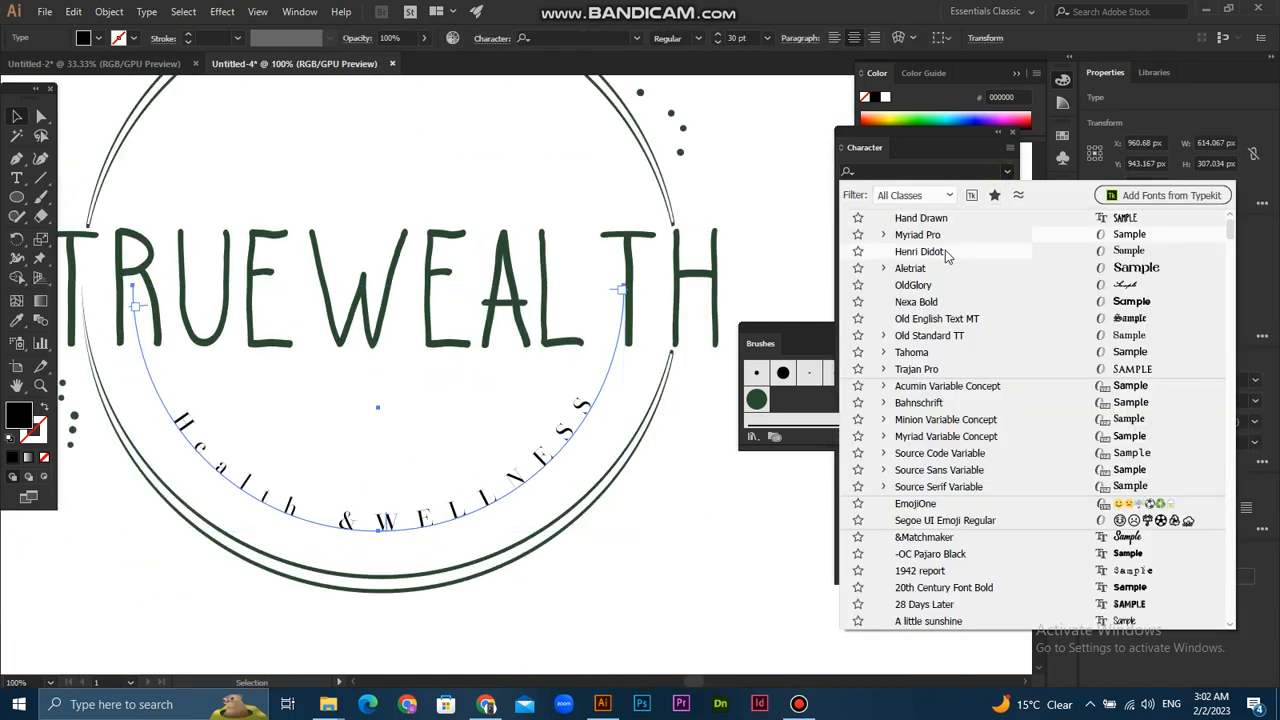
left_click(938, 277)
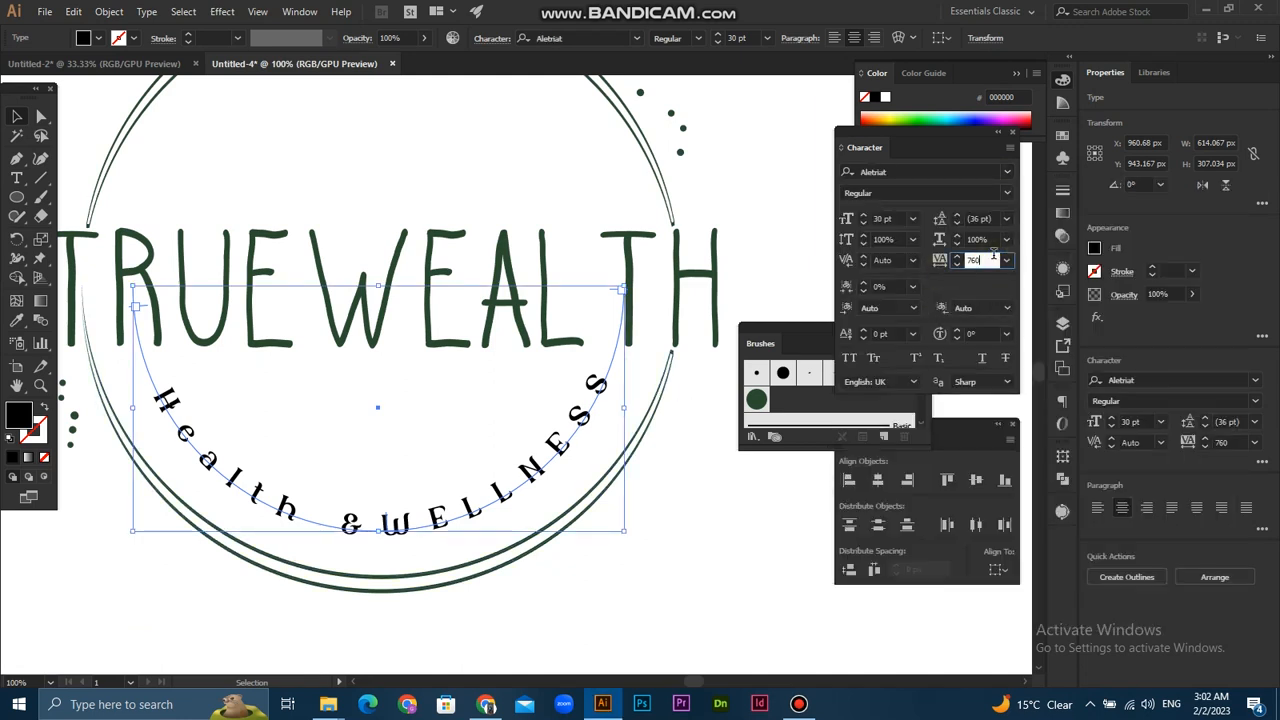
- Set the curved tagline's tracking to 660
key("Down")
key("Down")
key("Down")
key("Down")
key("Down")
key("Down")
key("Down")
key("Down")
key("Down")
key("Down")
key("Down")
key("Down")
key("Down")
key("Down")
key("Down")
key("Down")
key("Down")
key("Down")
key("Up")
key("Up")
key("Up")
key("Up")
key("Up")
key("Up")
key("Up")
key("Up")
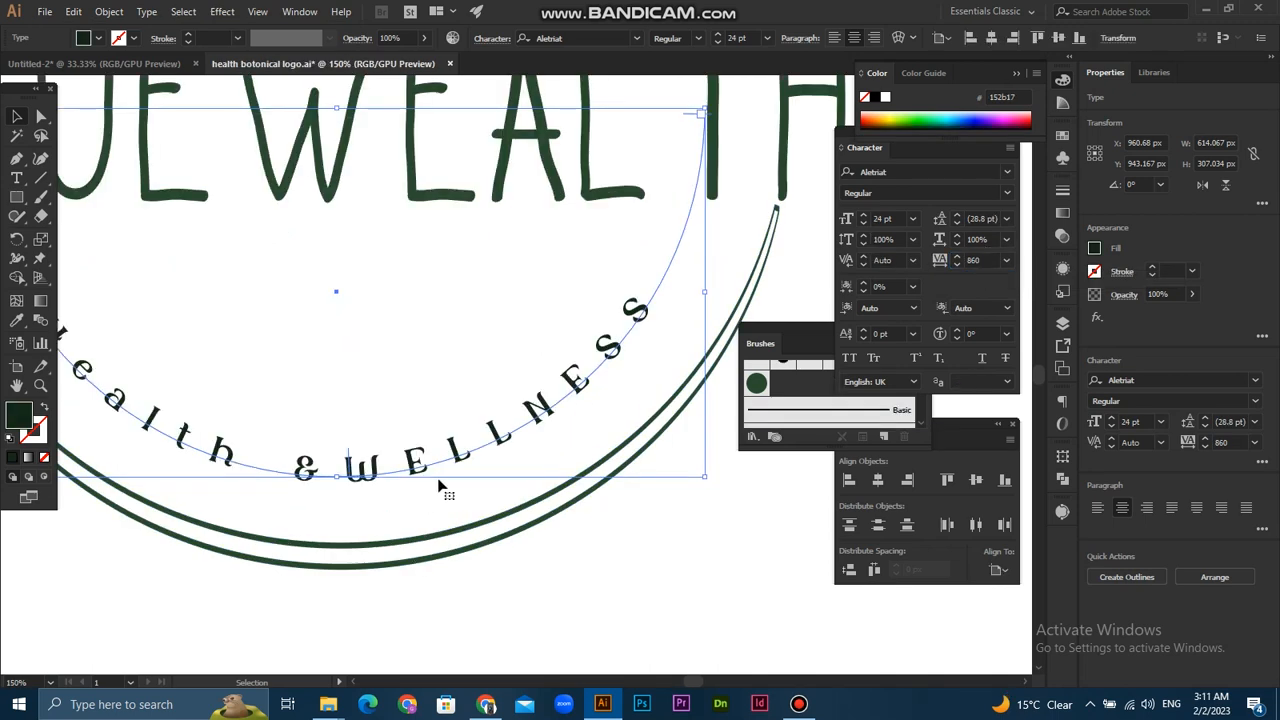
- Set the curved tagline's tracking to 859 and deselect it
scroll(441, 480, "down", 2)
left_click(986, 260)
key("Down")
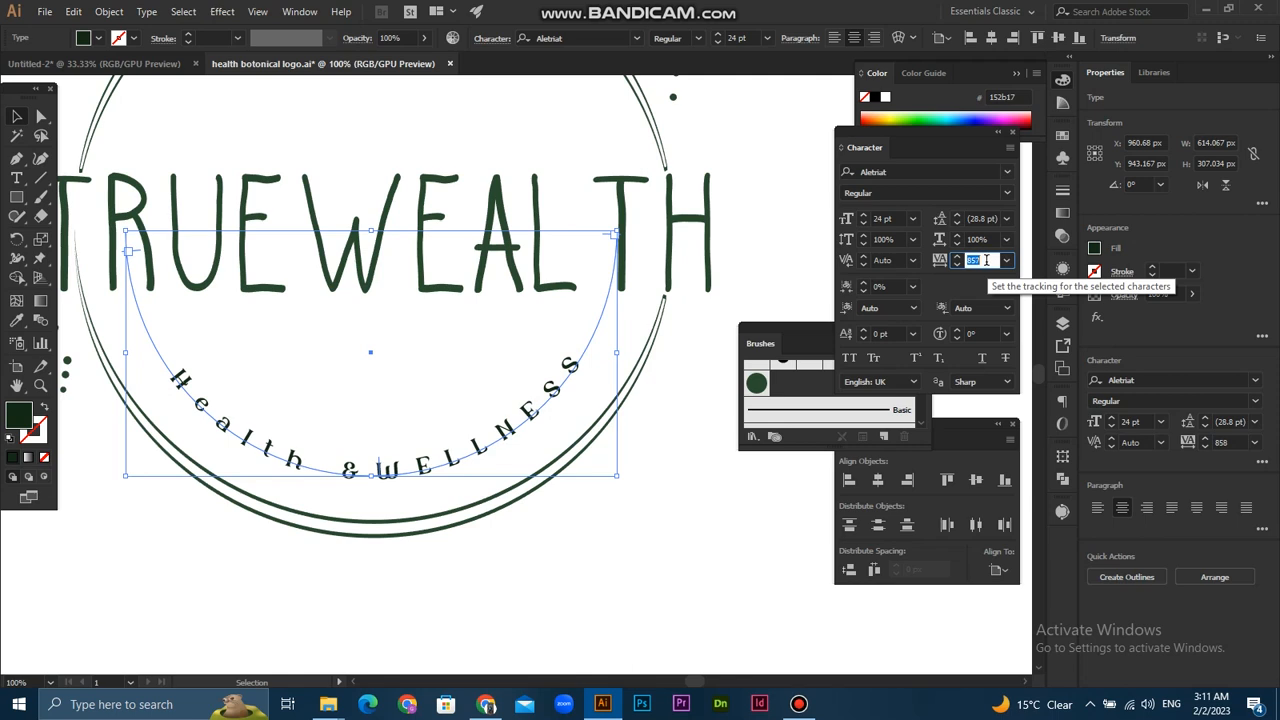
key("Up")
key("Up")
left_click(718, 452)
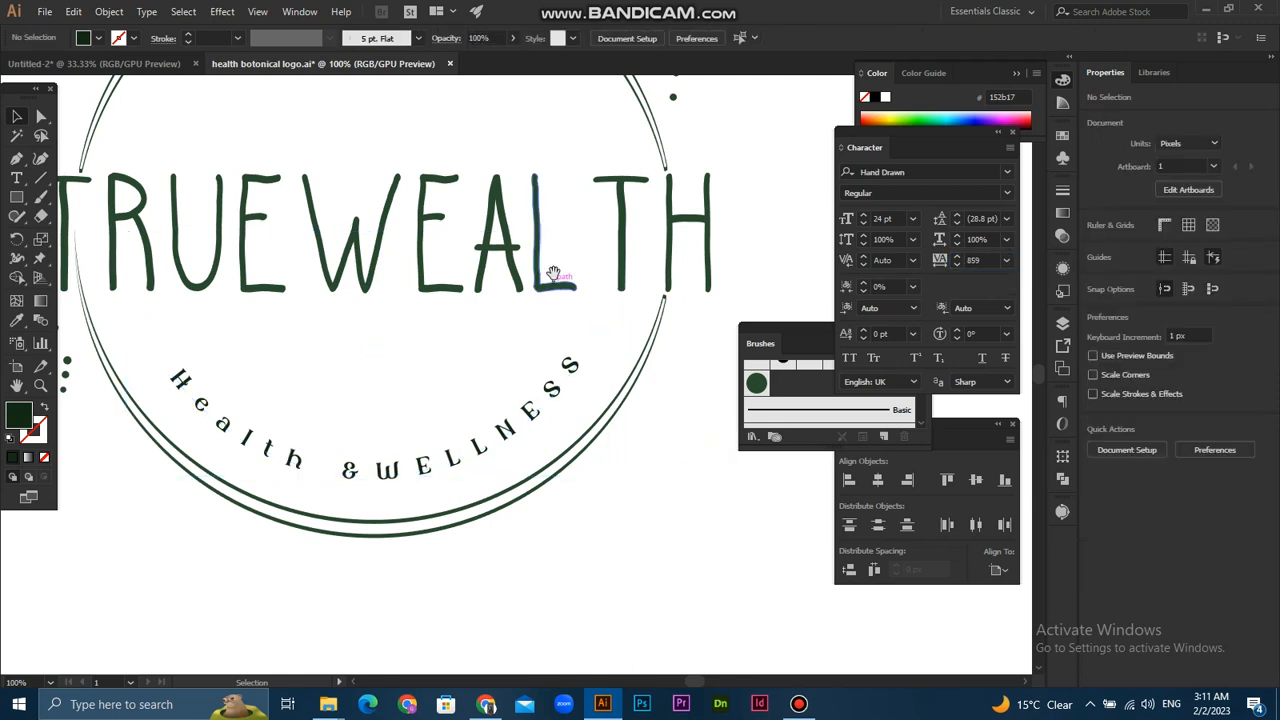
- Bring the leaf branch illustration from the Untitled-2 document into the logo file, over the upper-left arc of the rings
left_click_drag(556, 277, 573, 342)
scroll(574, 387, "down", 3)
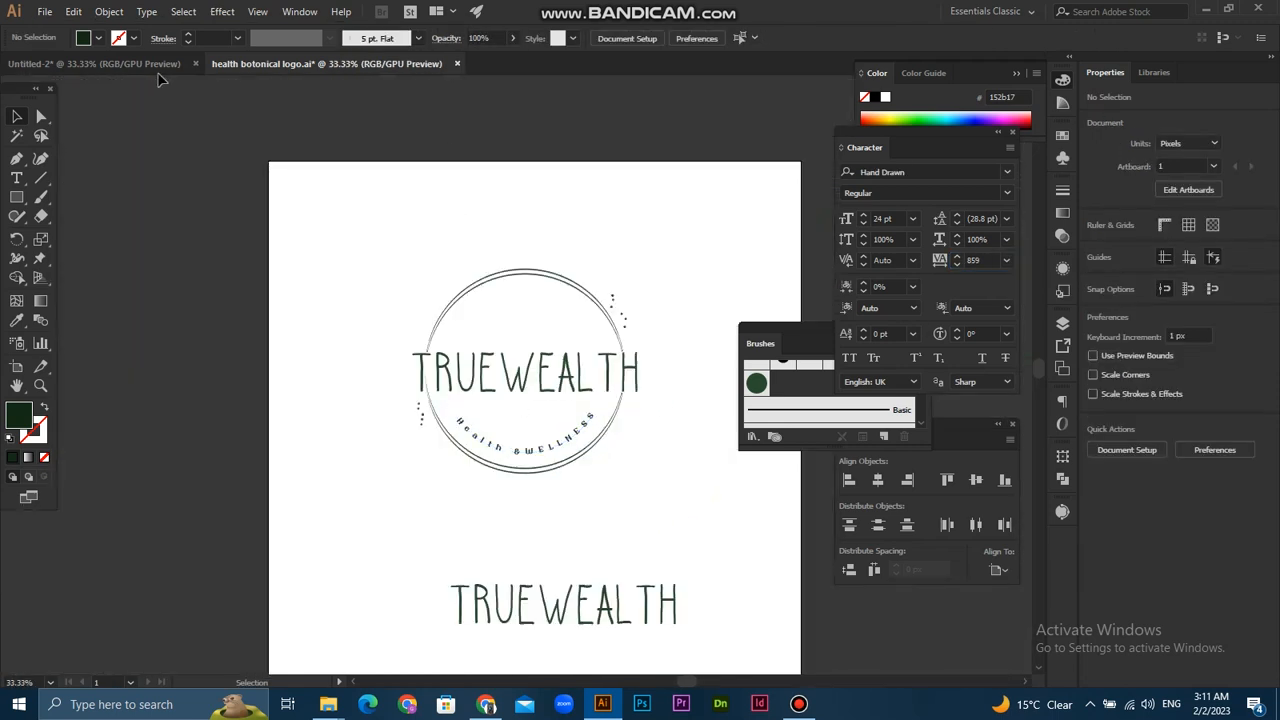
left_click(139, 65)
left_click(338, 410)
mouse_move(338, 410)
left_mouse_down()
mouse_move(247, 43)
mouse_move(338, 165)
left_mouse_up()
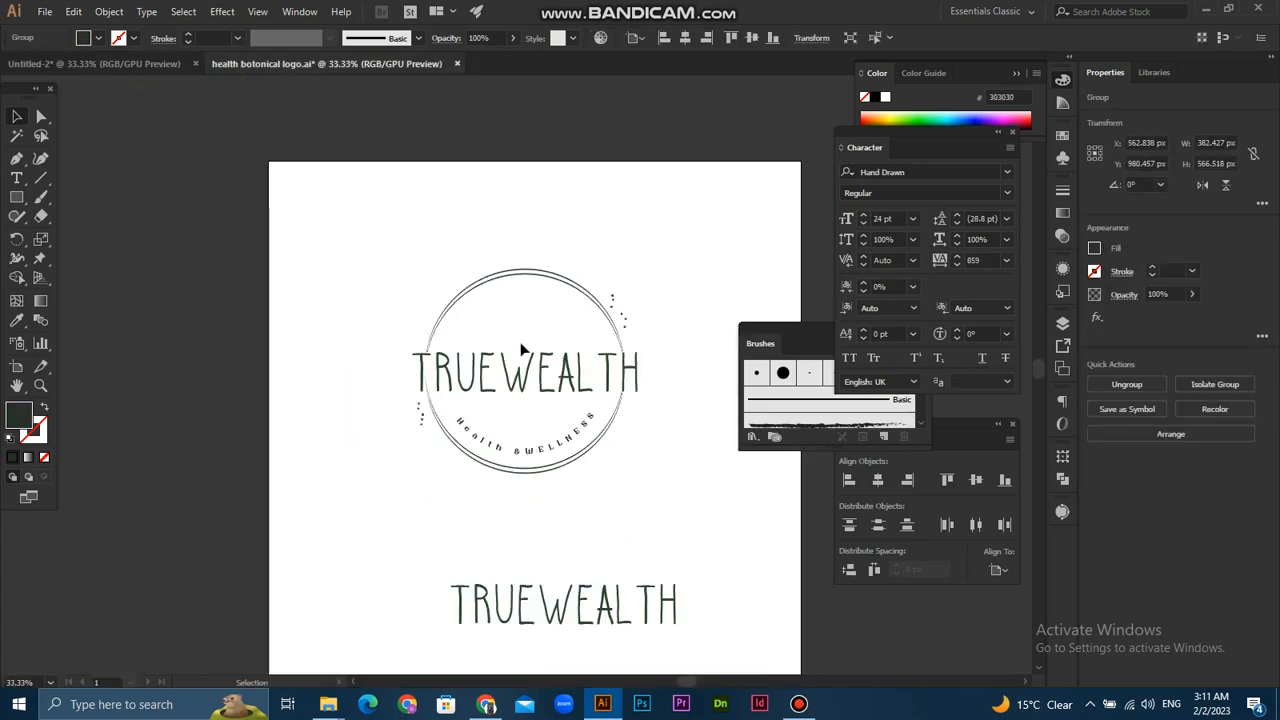
scroll(520, 342, "up", 2)
left_click_drag(550, 299, 475, 364)
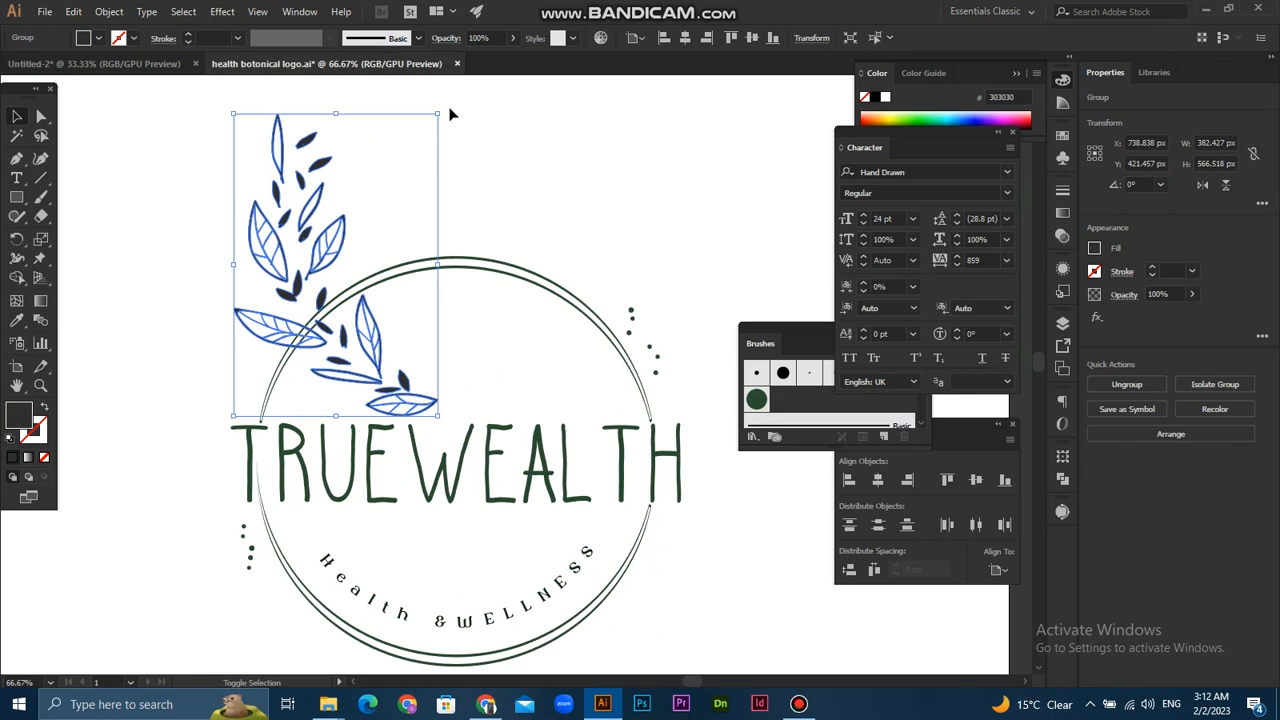
- Scale the leaf branch down to about 156 × 329 px and rotate it to about 333° over the rings' upper-left arc
left_click_drag(444, 116, 420, 218)
left_click(432, 212)
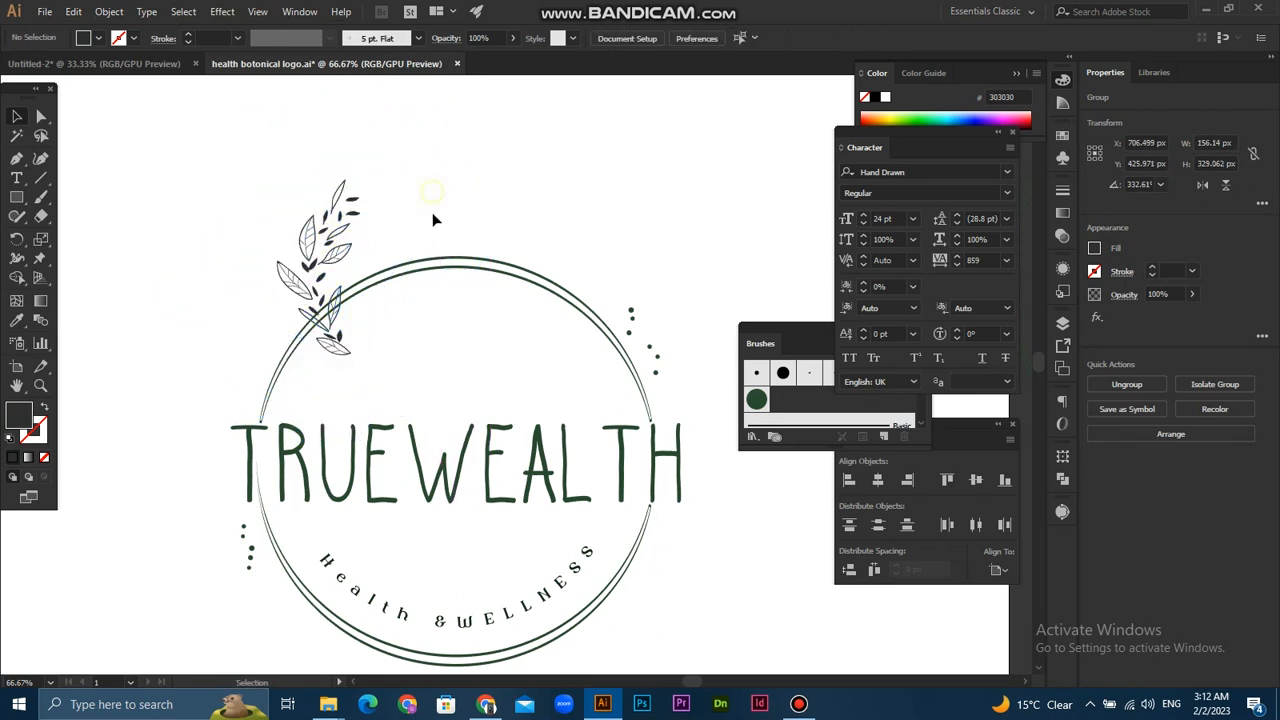
left_click(363, 207)
left_click(137, 330)
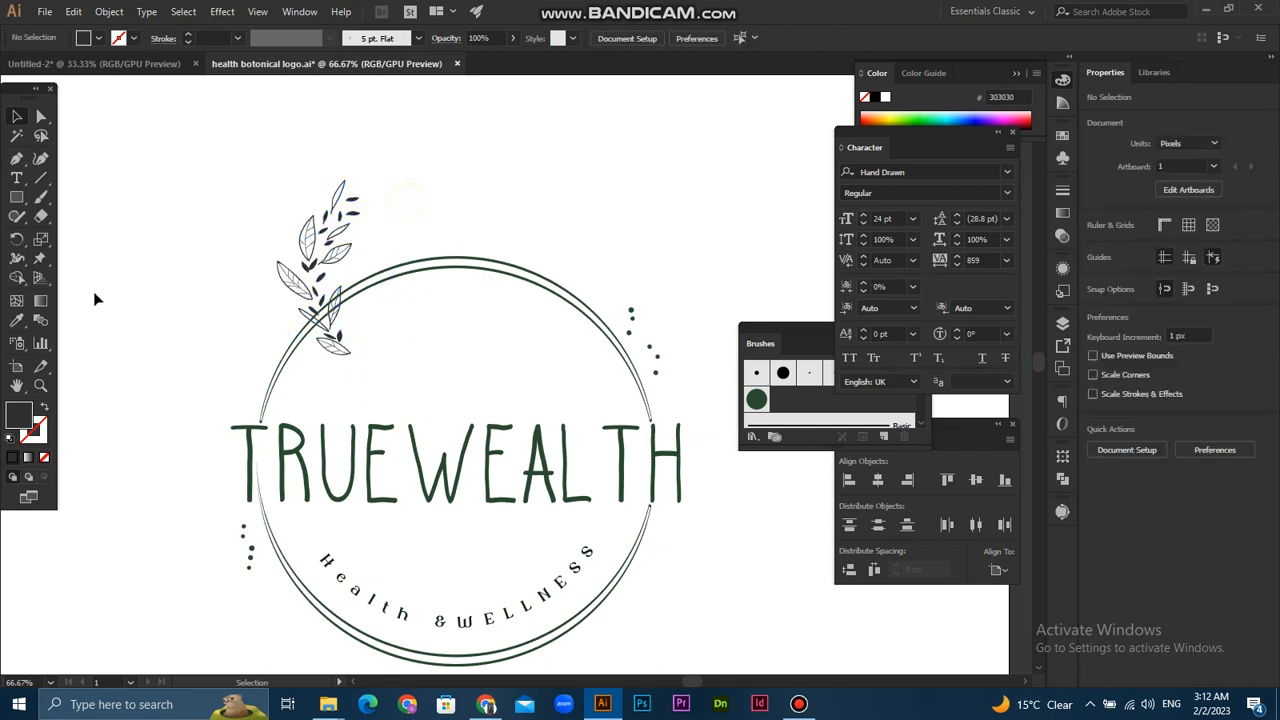
- Recolor the leaf branch with the rings' dark green using the Eyedropper tool, and deselect it
left_click(17, 320)
left_click(528, 276)
key("v")
left_click(325, 225)
key("i")
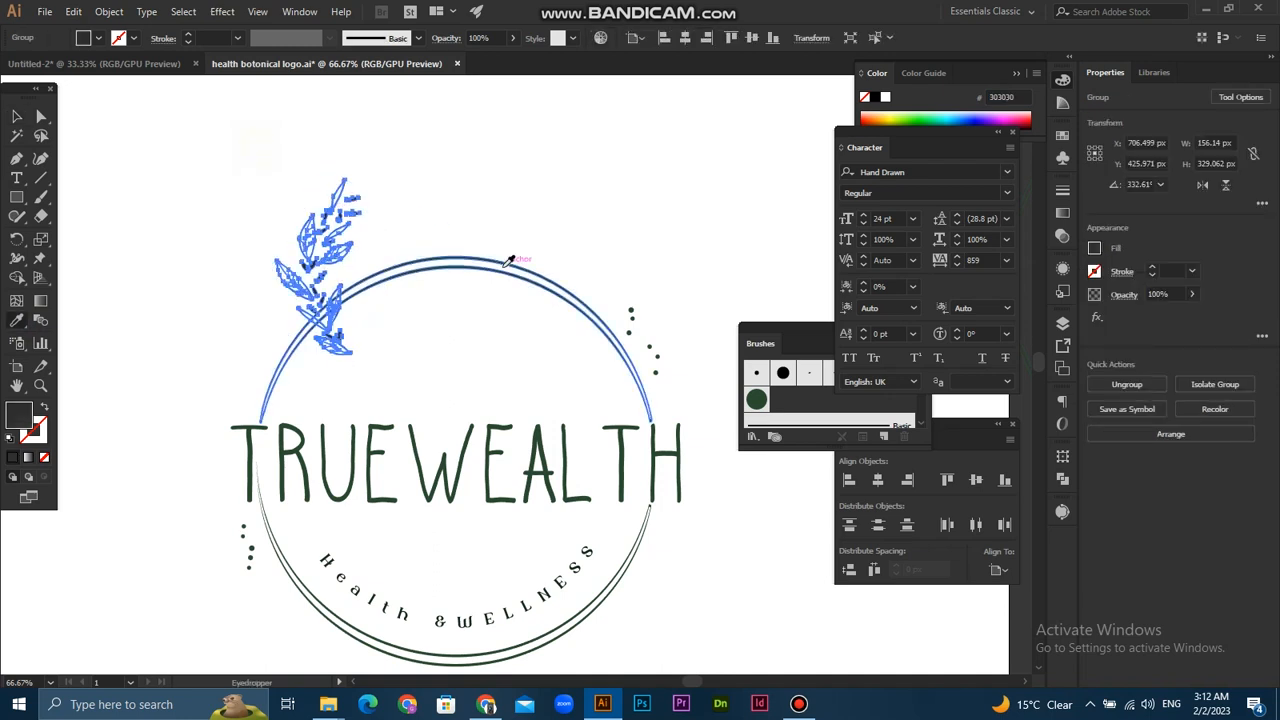
left_click(503, 264)
left_click(17, 117)
left_click(402, 219)
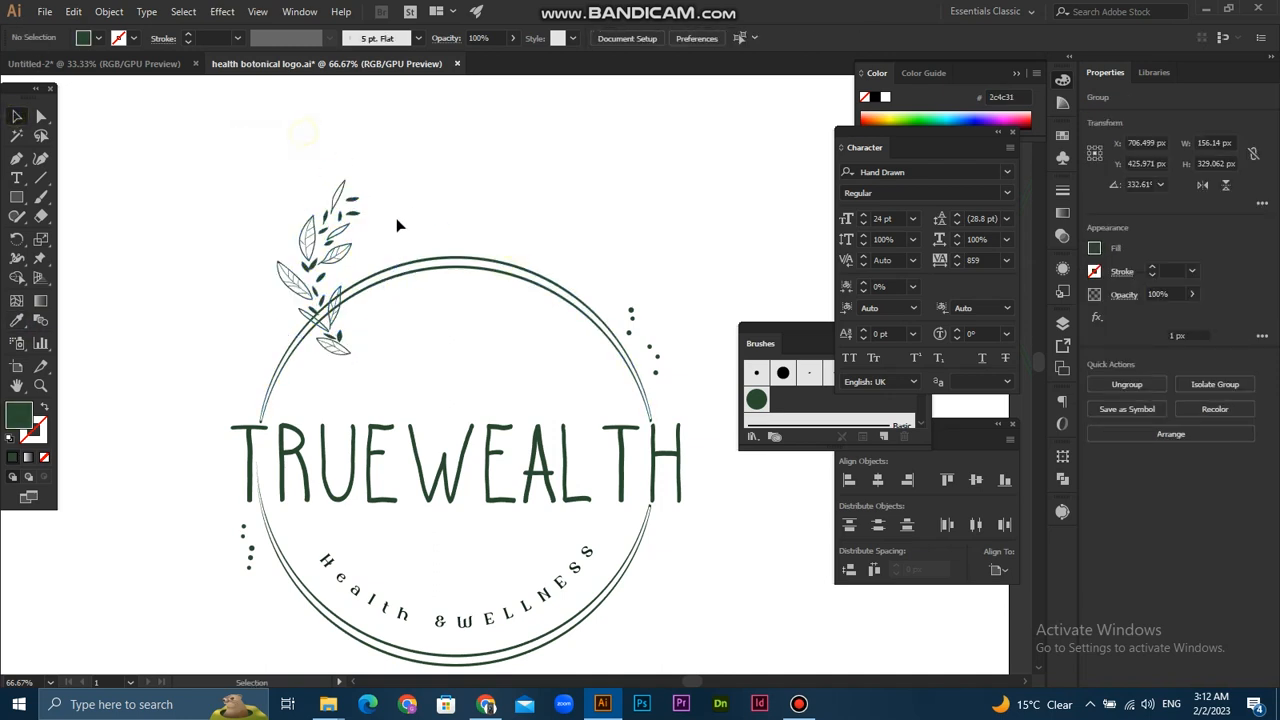
- Rotate the leaf branch to about 295° and move it onto the upper-left curve of the rings
left_click(354, 224)
key("ctrl+equal")
key("ctrl+equal")
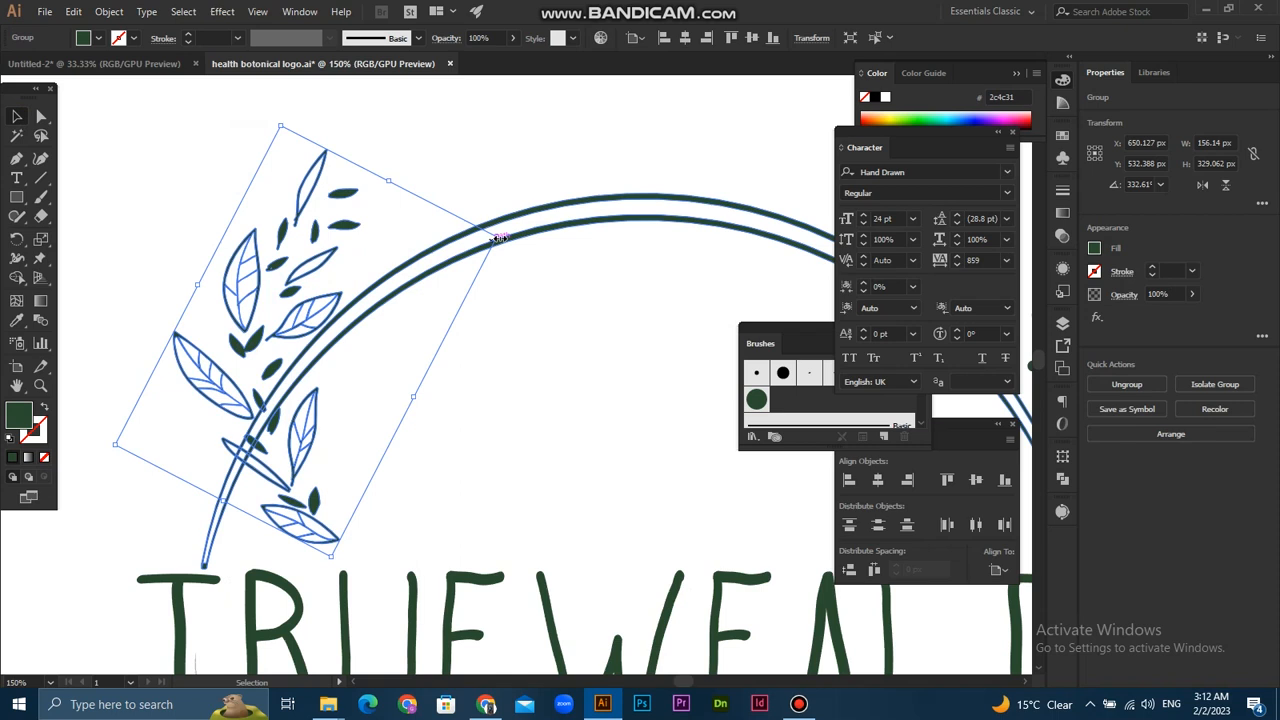
left_click_drag(497, 223, 526, 324)
left_click_drag(250, 322, 378, 253)
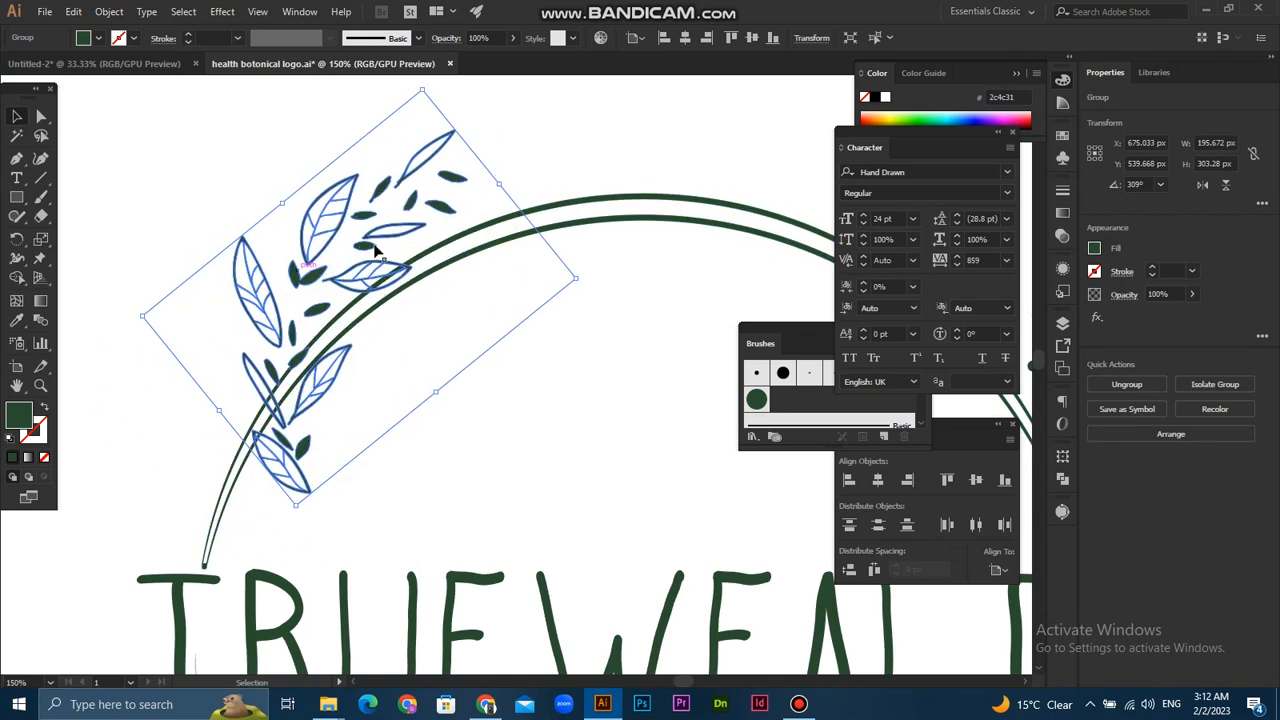
left_click_drag(587, 278, 573, 333)
left_click_drag(276, 314, 262, 342)
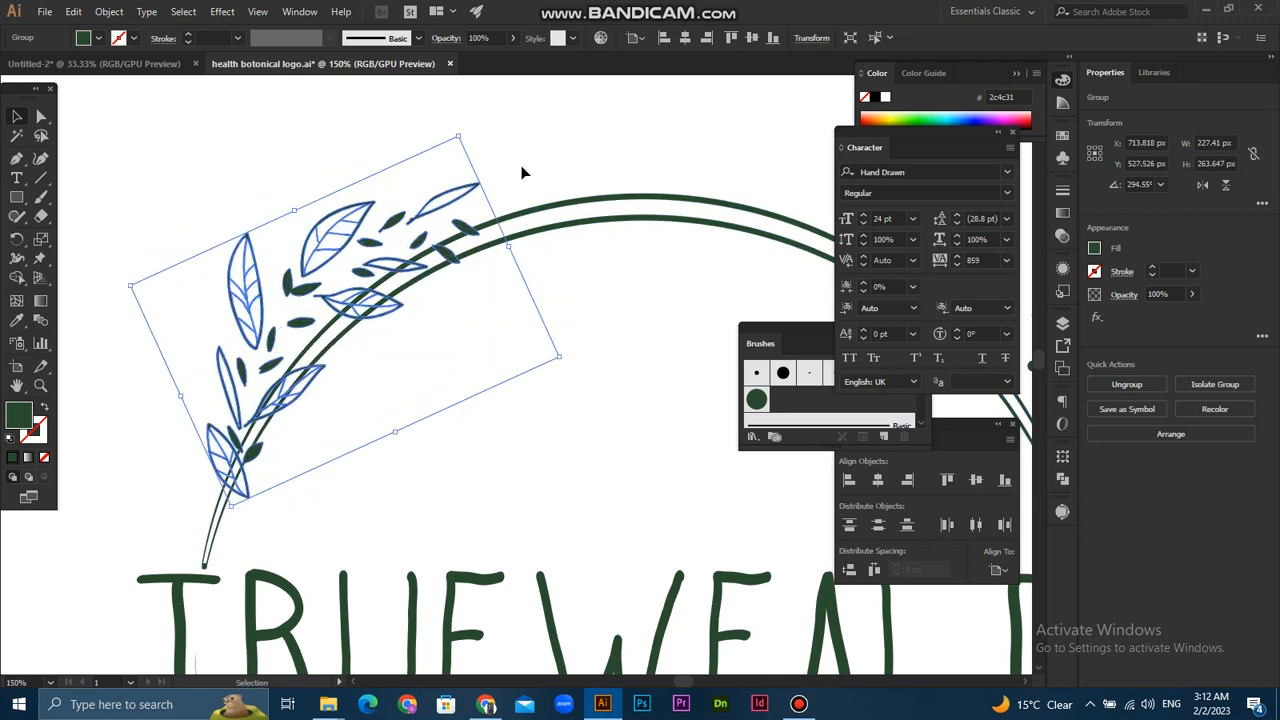
- Rotate the leaf branch to about 288° and reposition it so that it follows the ring's upper-left curve
left_click_drag(459, 127, 486, 143)
left_click_drag(365, 280, 398, 326)
left_click(482, 143)
scroll(484, 150, "down", 3)
scroll(385, 275, "up", 3)
left_click_drag(375, 263, 390, 283)
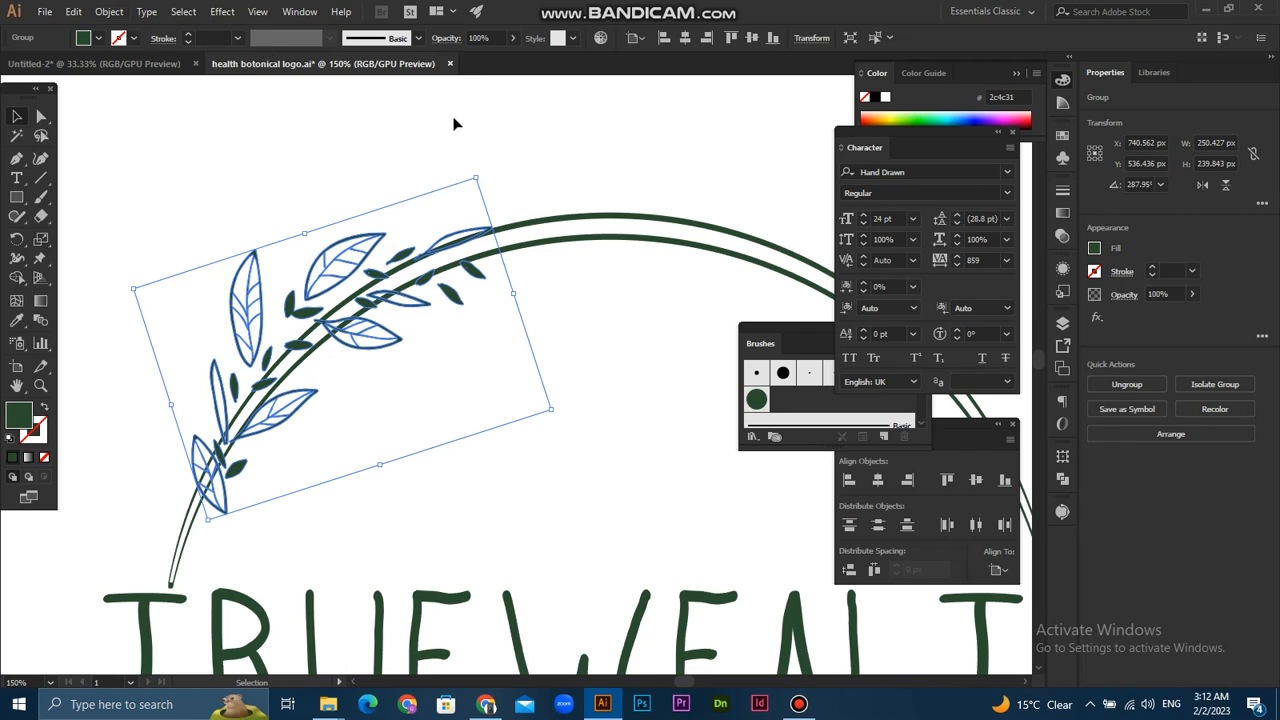
left_click(118, 11)
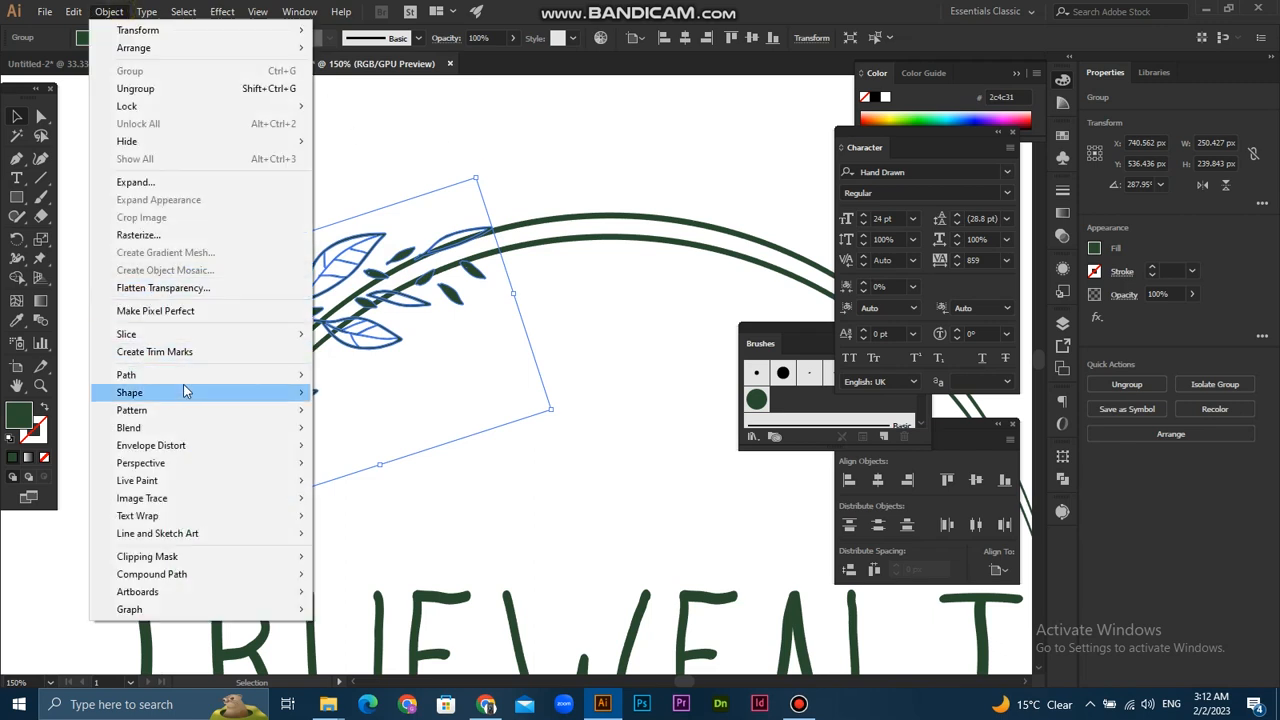
left_click(538, 192)
left_click(594, 158)
left_click(597, 237)
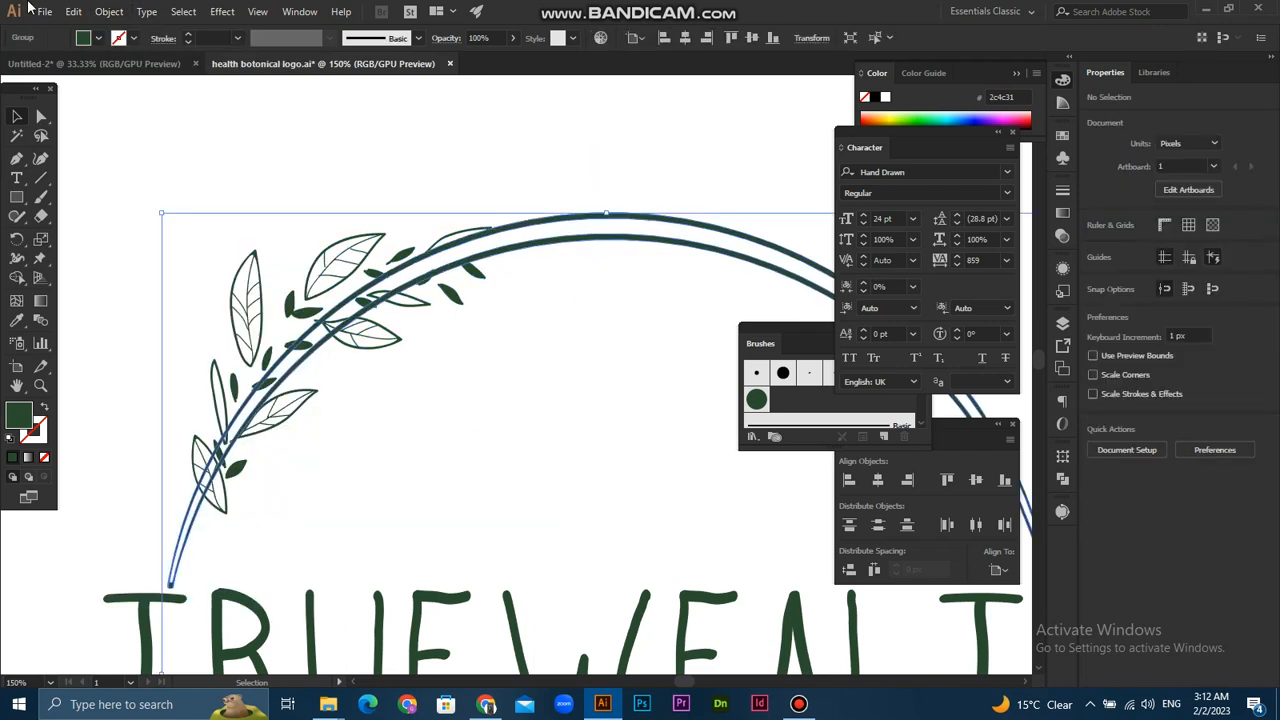
left_click(108, 11)
left_click(145, 183)
left_click(271, 168)
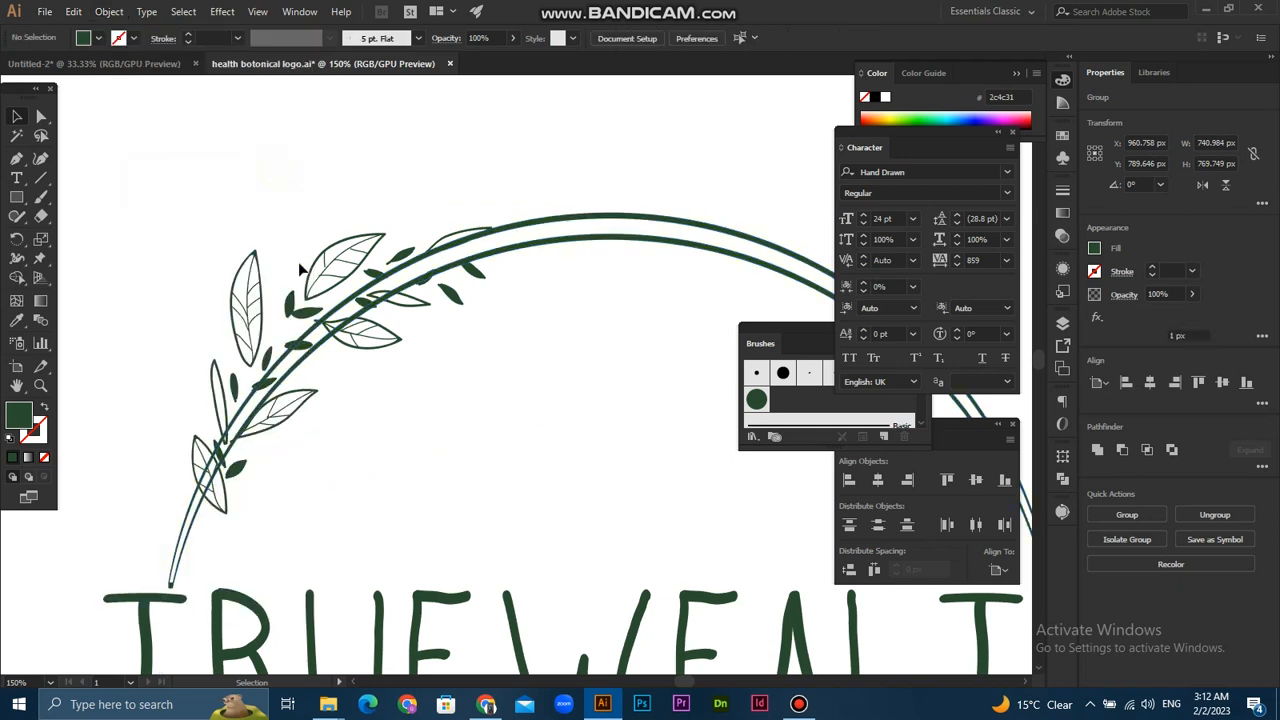
- Offset the leaf branch's paths by 6 px with miter joins and a miter limit of 4, and unite the offset shapes
left_click(313, 272)
left_click(108, 11)
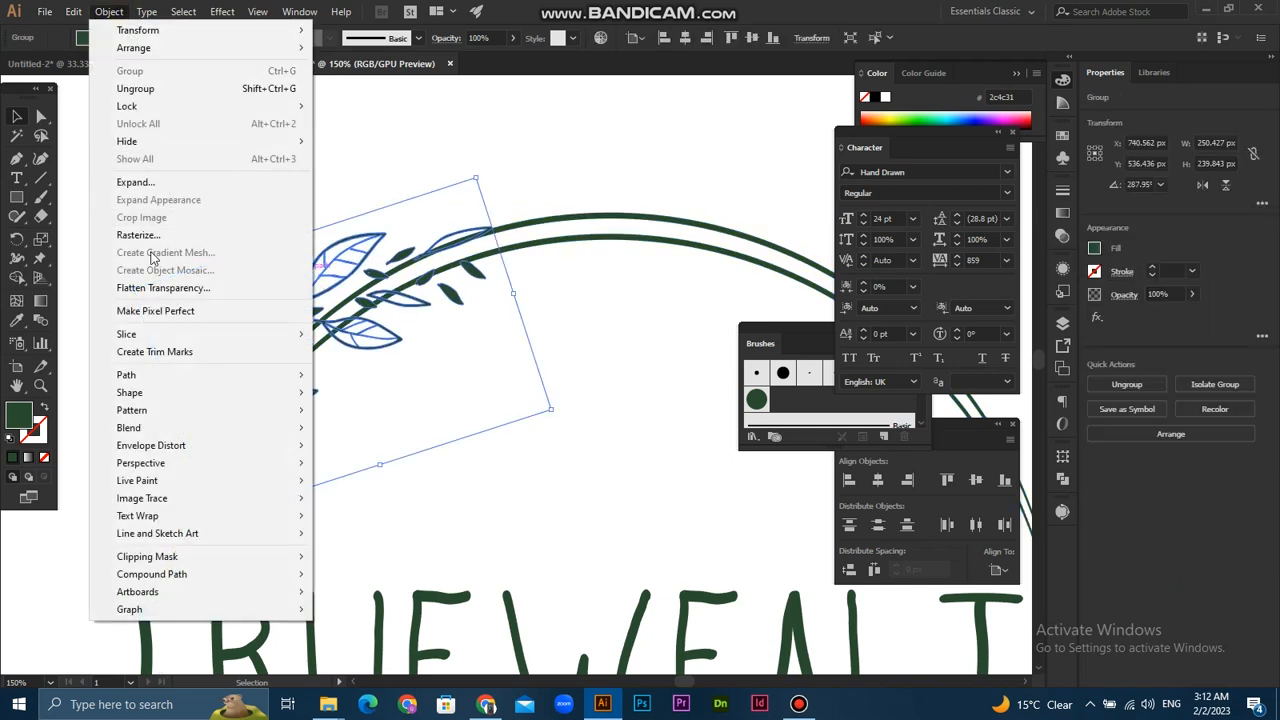
mouse_move(180, 374)
left_click(372, 434)
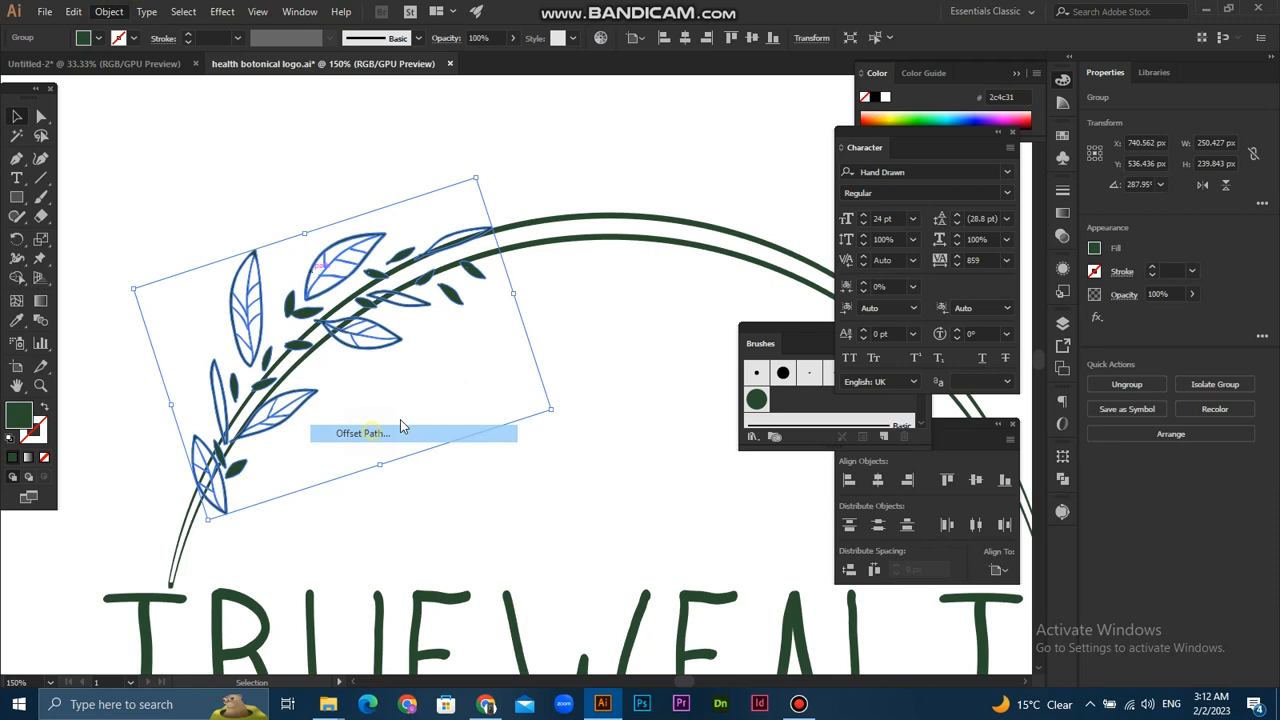
left_click(491, 158)
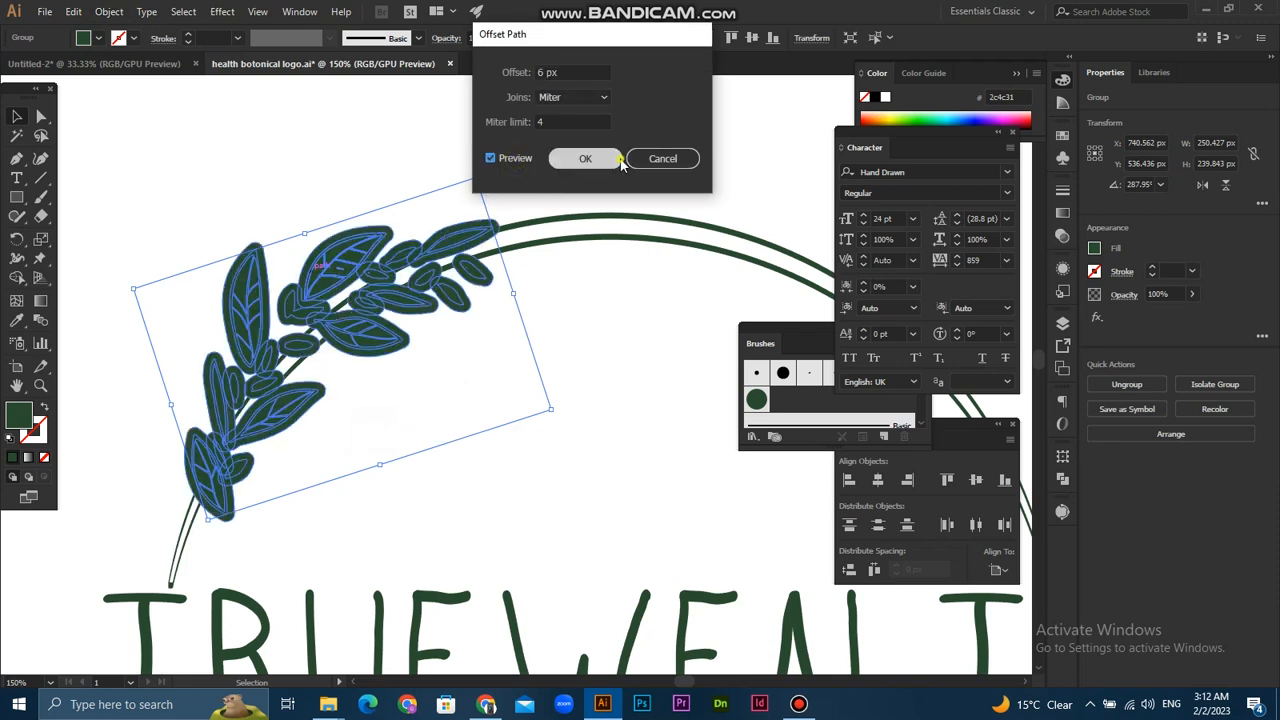
left_click(588, 158)
left_click(1097, 450)
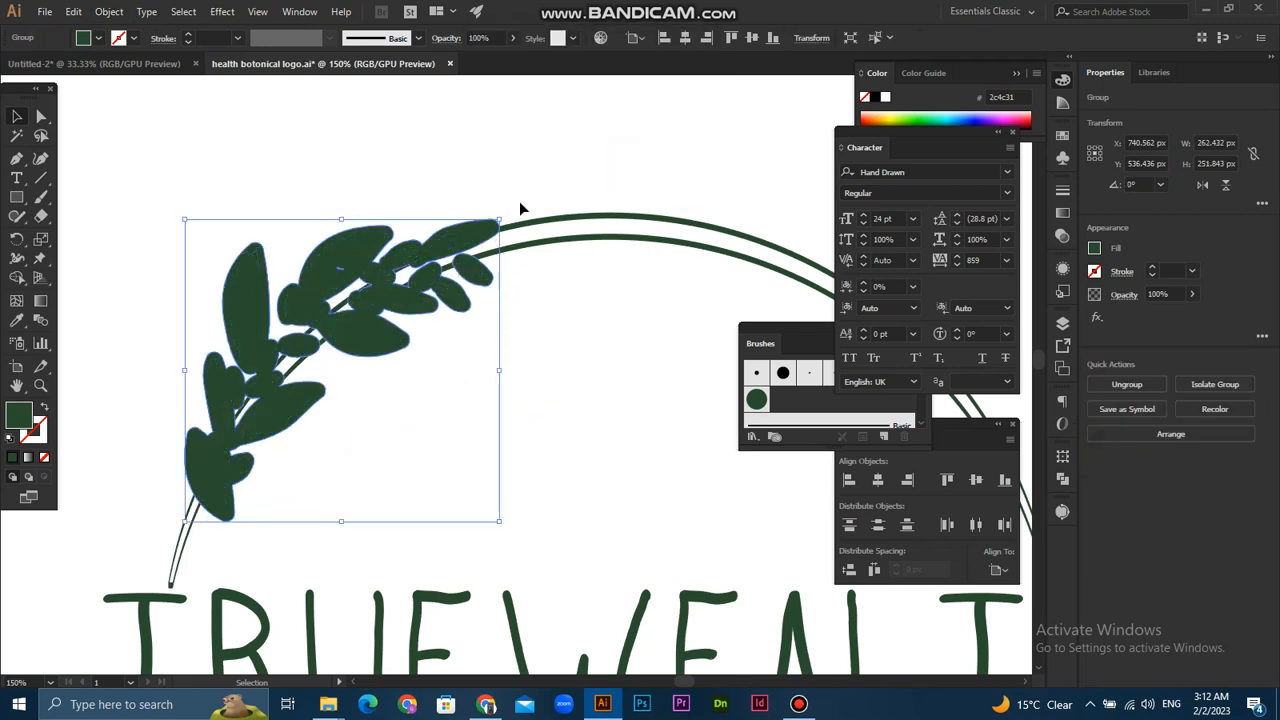
- Remove the offset shape and ring segments around the branch's upper leaves with the Shape Builder tool
left_click_drag(589, 283, 586, 285)
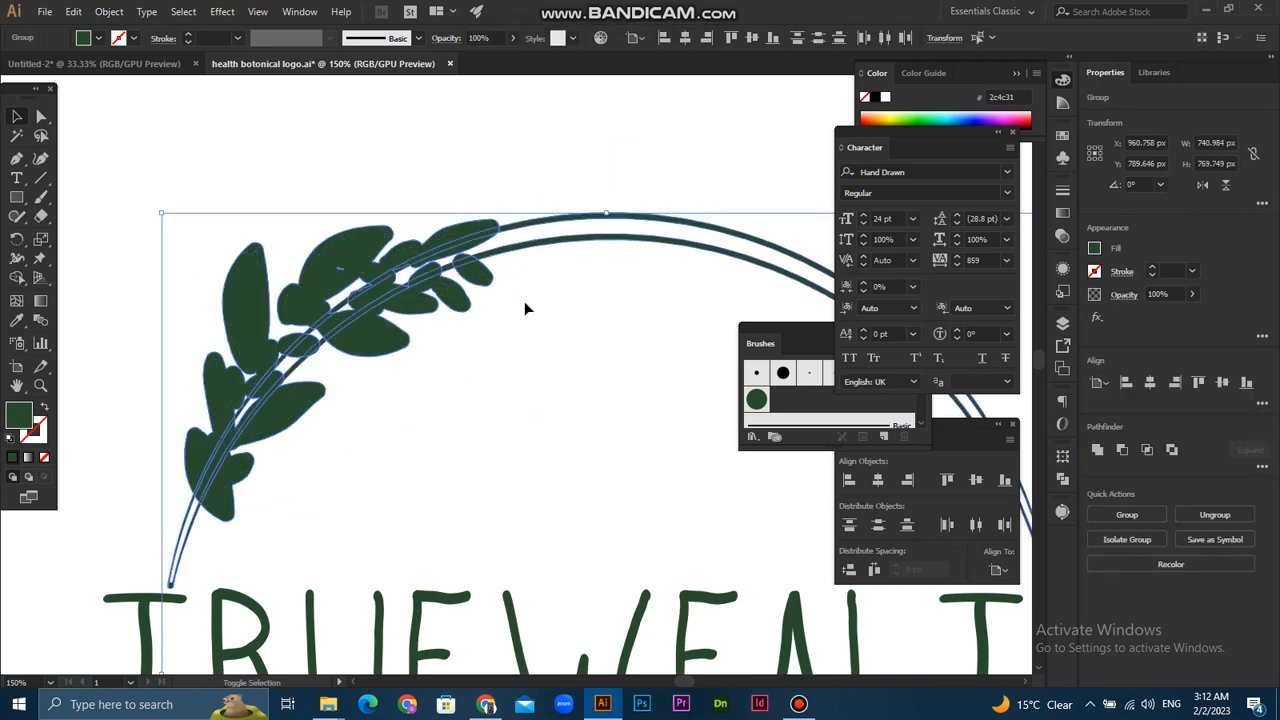
left_click(18, 279)
left_click_drag(347, 380, 347, 386)
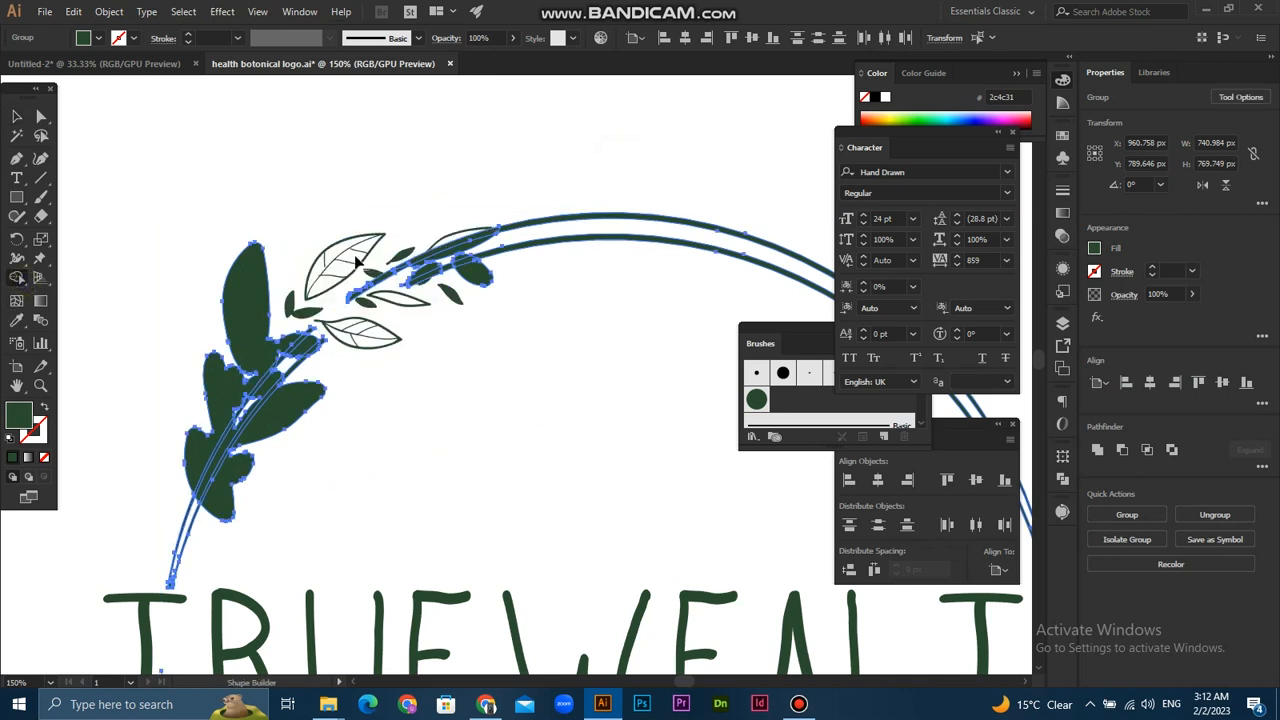
scroll(385, 290, "up", 2)
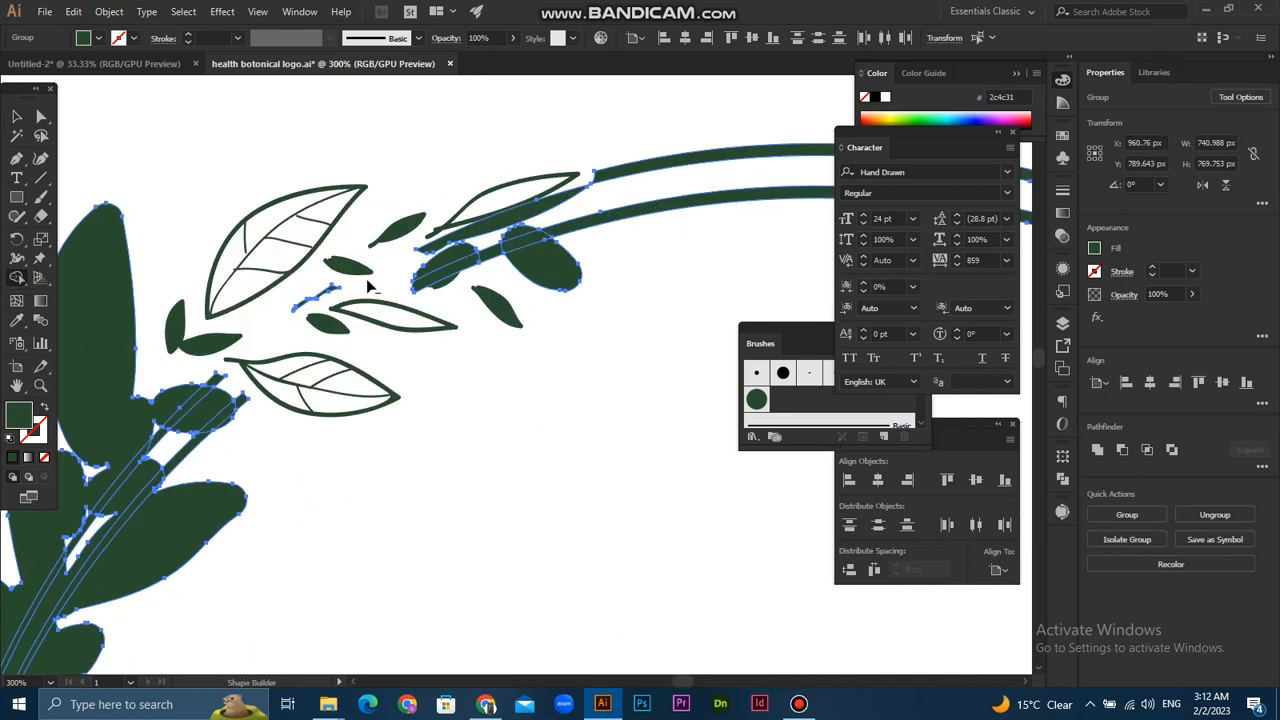
mouse_move(478, 290)
left_mouse_down()
mouse_move(470, 260)
mouse_move(312, 333)
left_mouse_up()
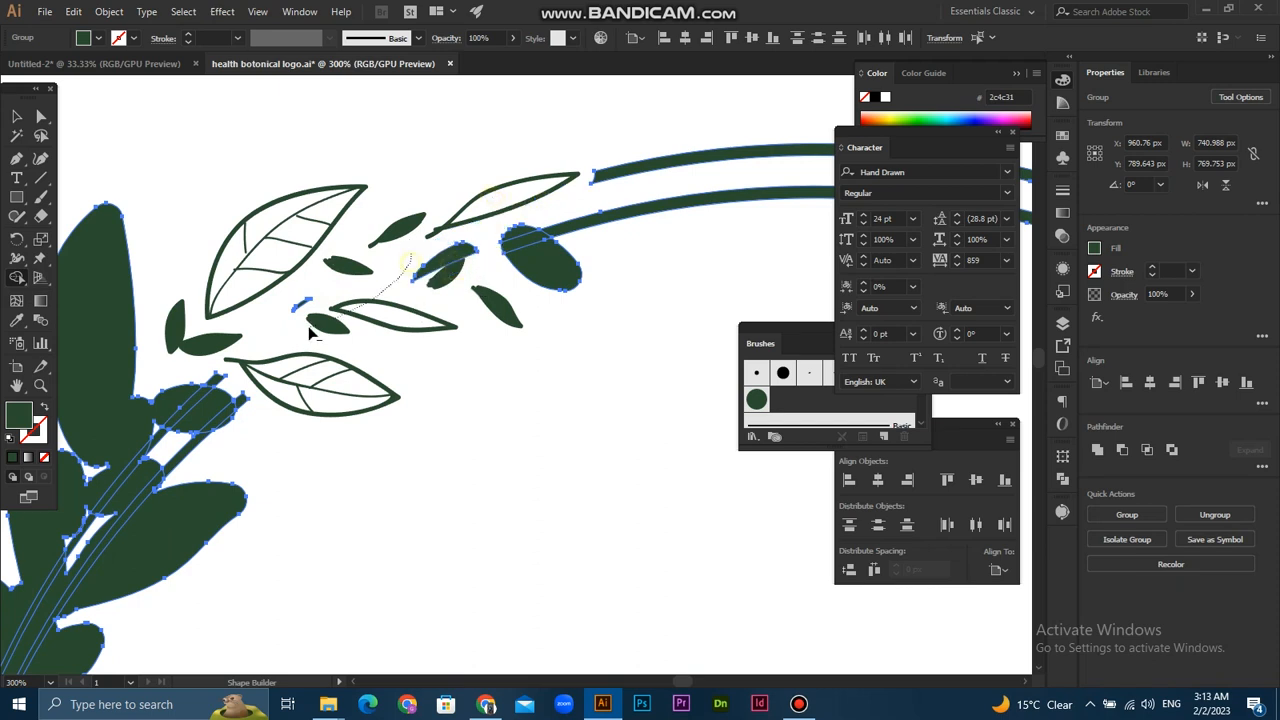
left_click(452, 265, "alt")
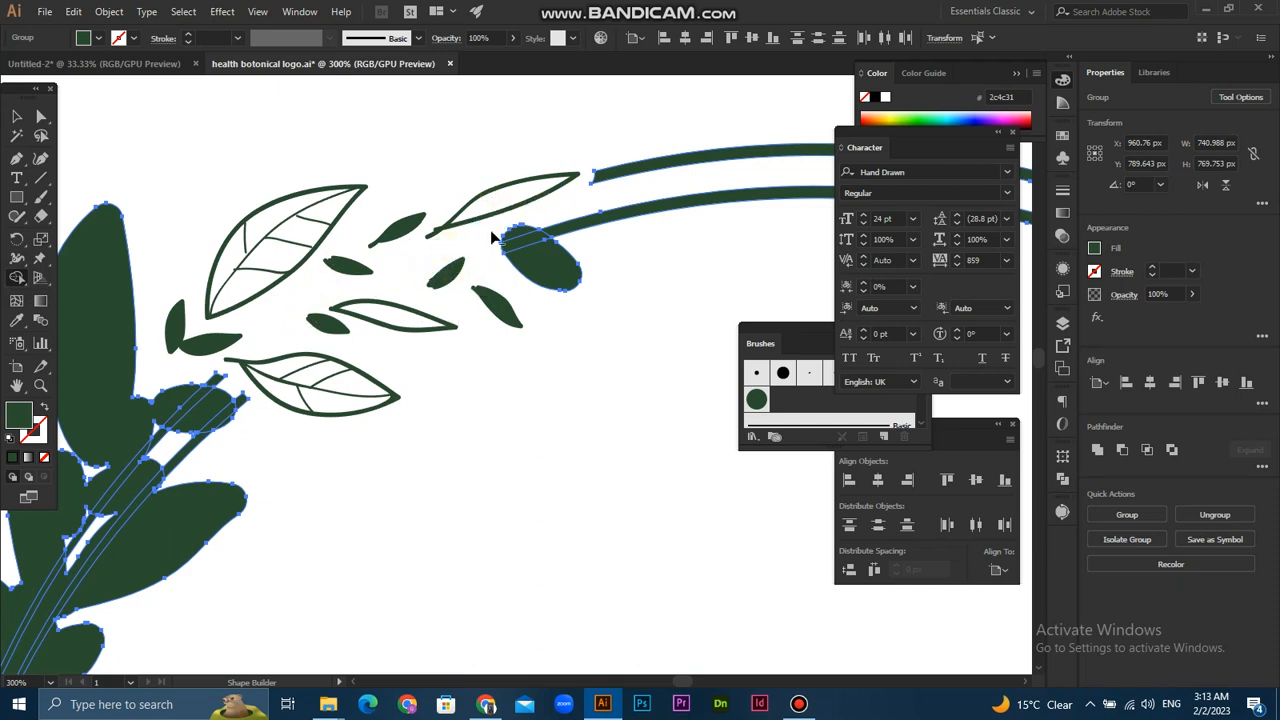
left_click(528, 257, "alt")
- Remove the remaining offset areas and ring segments behind the branch's middle and lower leaves with Shape Builder, and clear the selection
scroll(297, 433, "down", 2)
left_click_drag(172, 372, 222, 470)
scroll(200, 496, "up", 2)
mouse_move(283, 350)
left_mouse_down()
mouse_move(338, 428)
mouse_move(310, 400)
left_mouse_up()
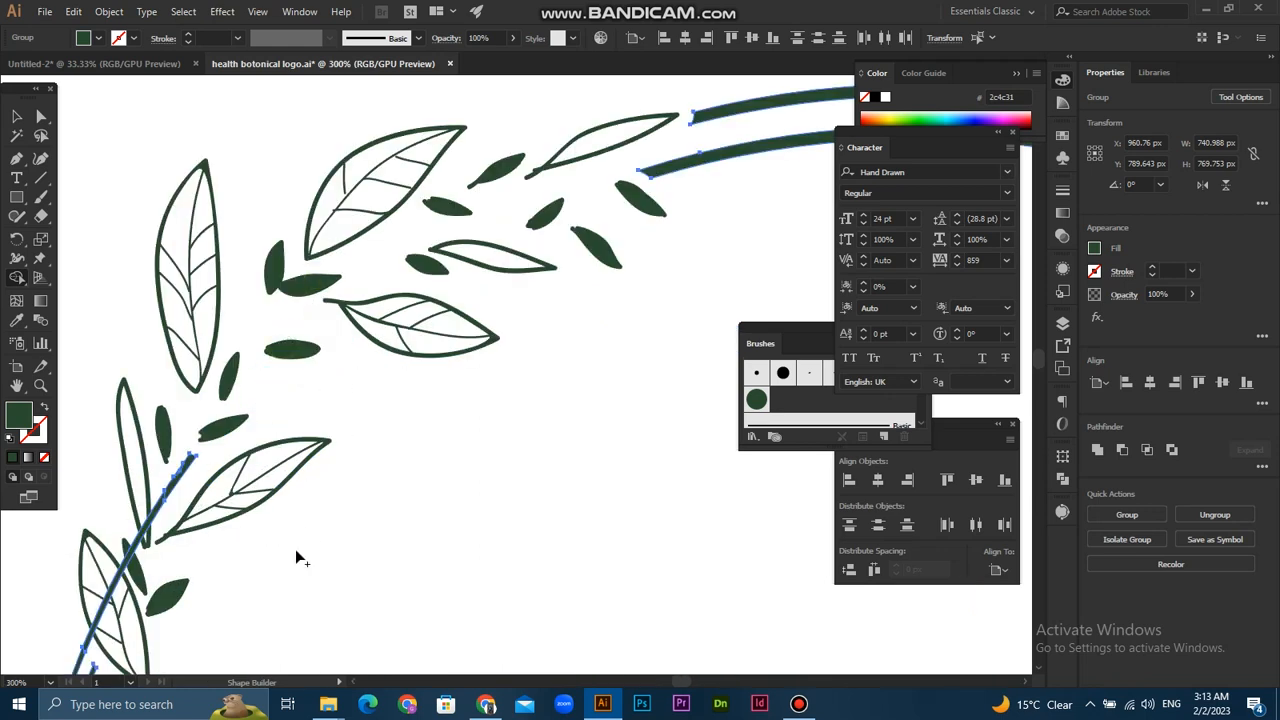
left_click_drag(297, 553, 483, 354)
left_click_drag(340, 365, 338, 368)
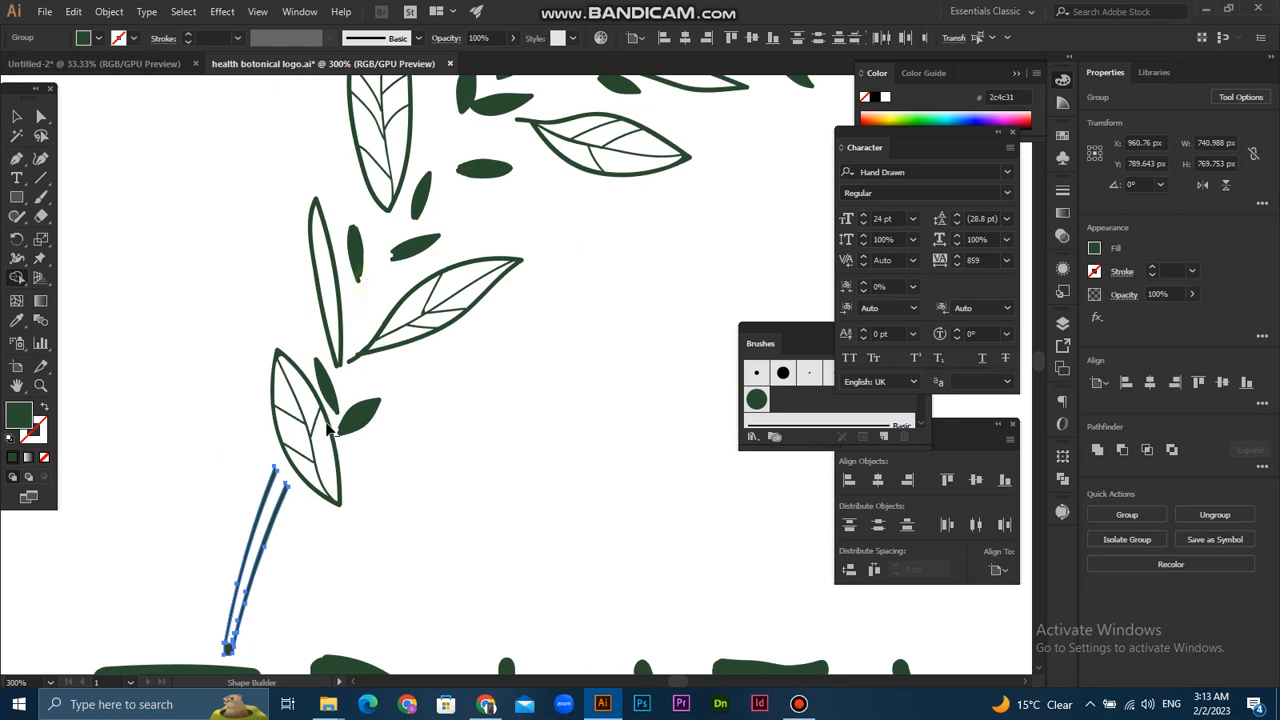
left_click(17, 116)
left_click(152, 198)
- Draw a 180 × 180 px dark green square on the empty artboard area outside the rings, beside the leaf branch
scroll(228, 295, "down", 3)
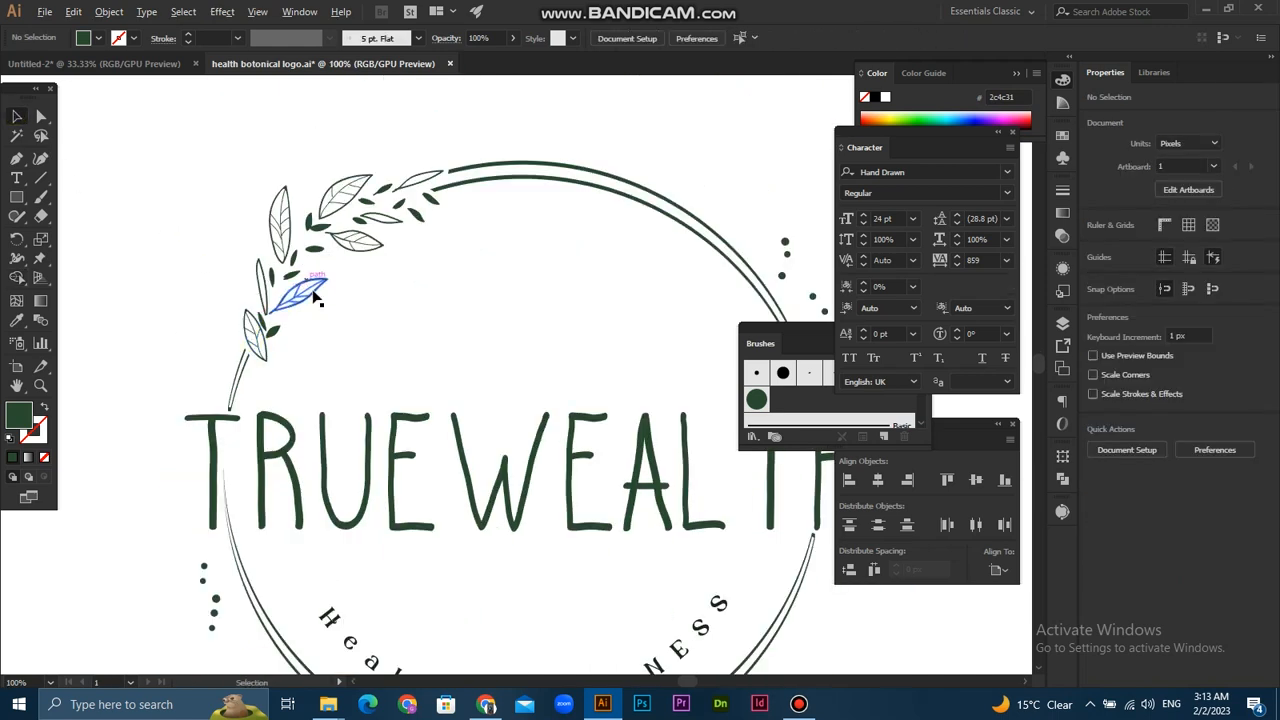
scroll(316, 294, "down", 1)
scroll(437, 363, "down", 1)
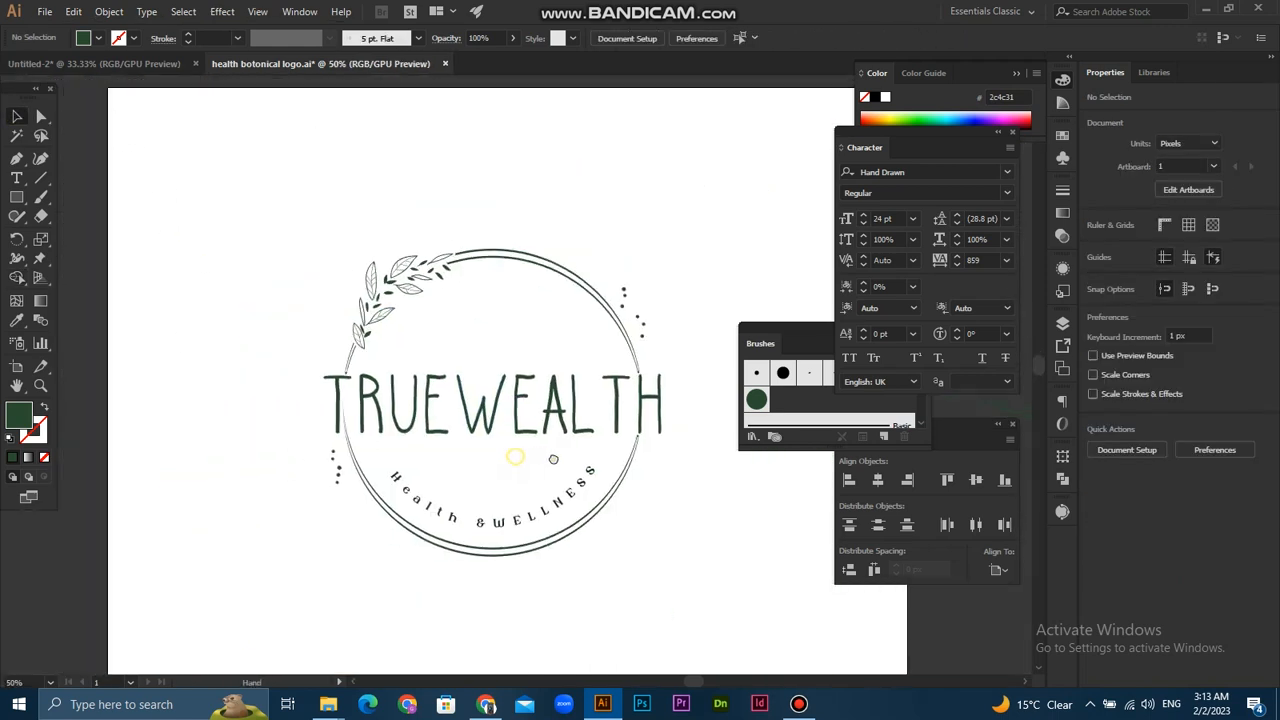
scroll(437, 363, "up", 2)
scroll(355, 358, "down", 2)
key("m")
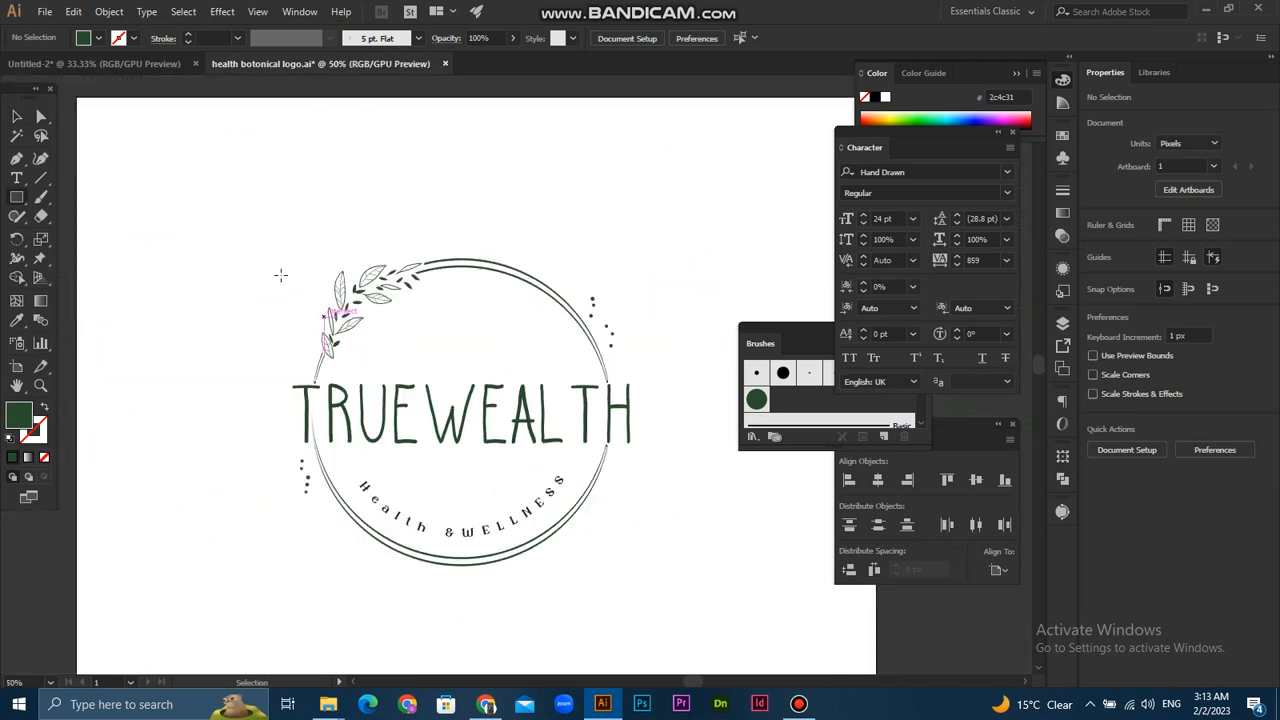
left_click_drag(236, 271, 272, 290)
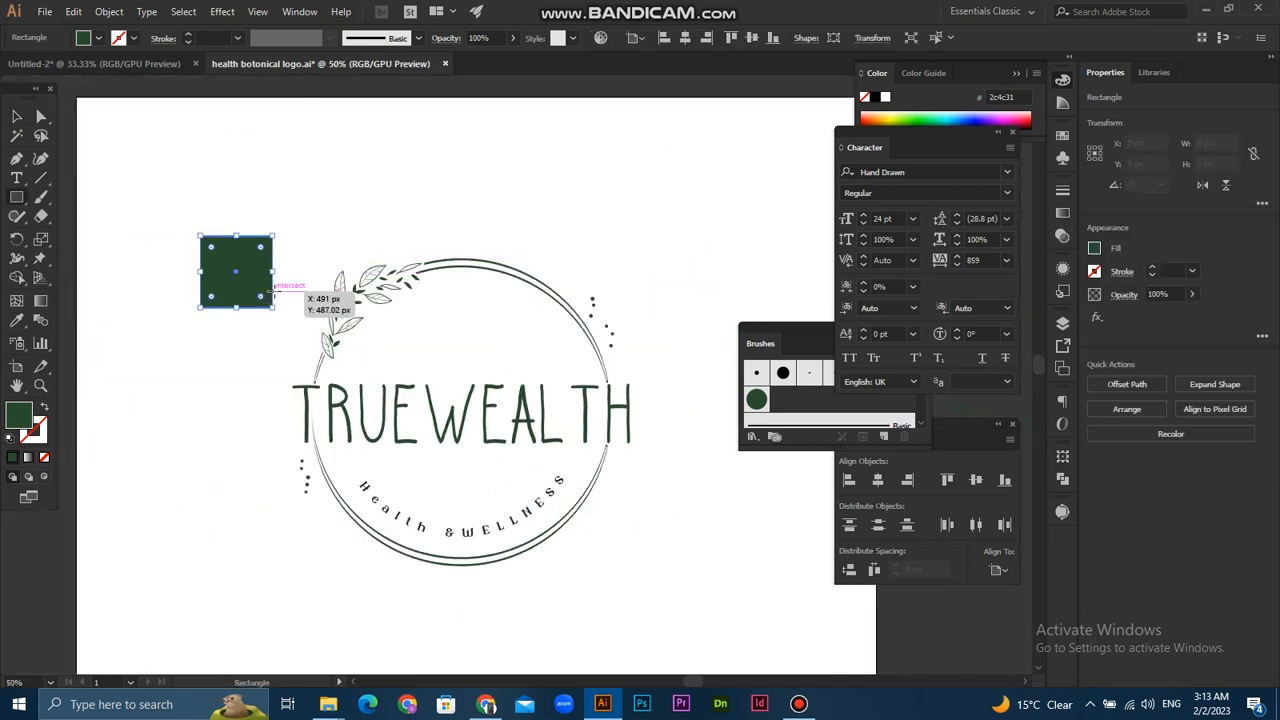
key("v")
- Apply a Pucker & Bloat effect of -90% to the dark green square and expand its appearance into a four-pointed star
left_click(222, 11)
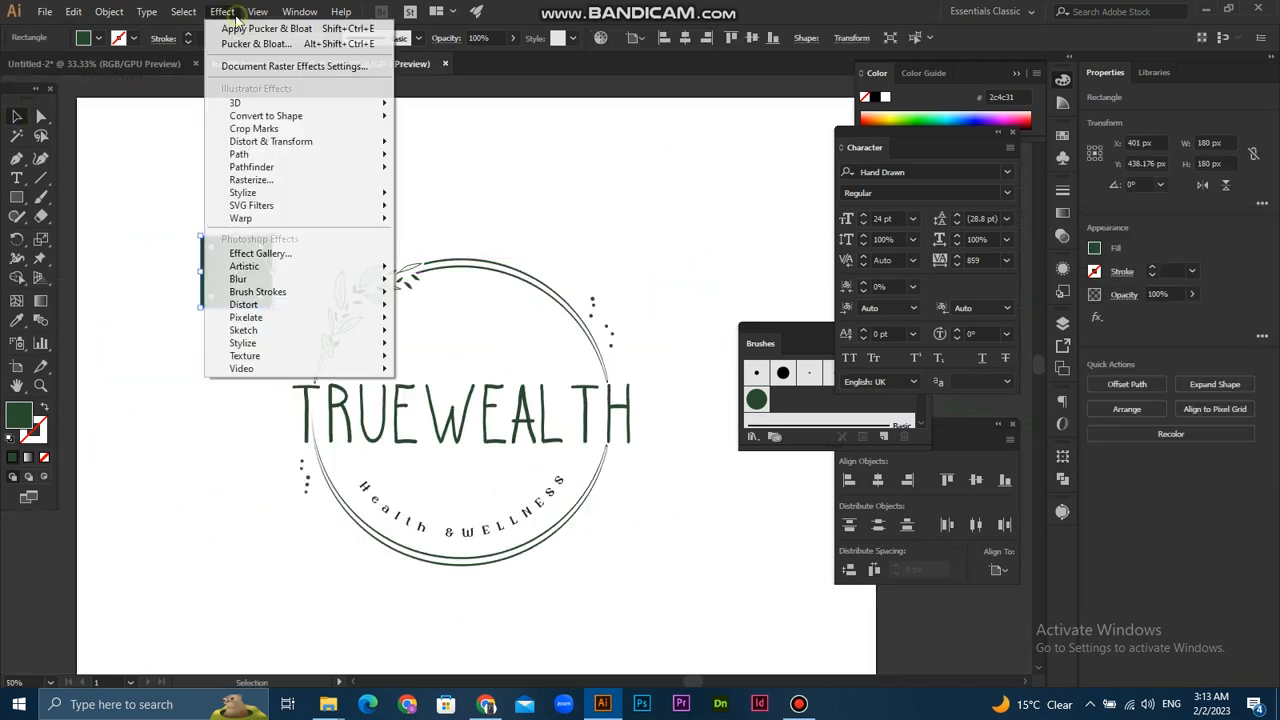
mouse_move(380, 155)
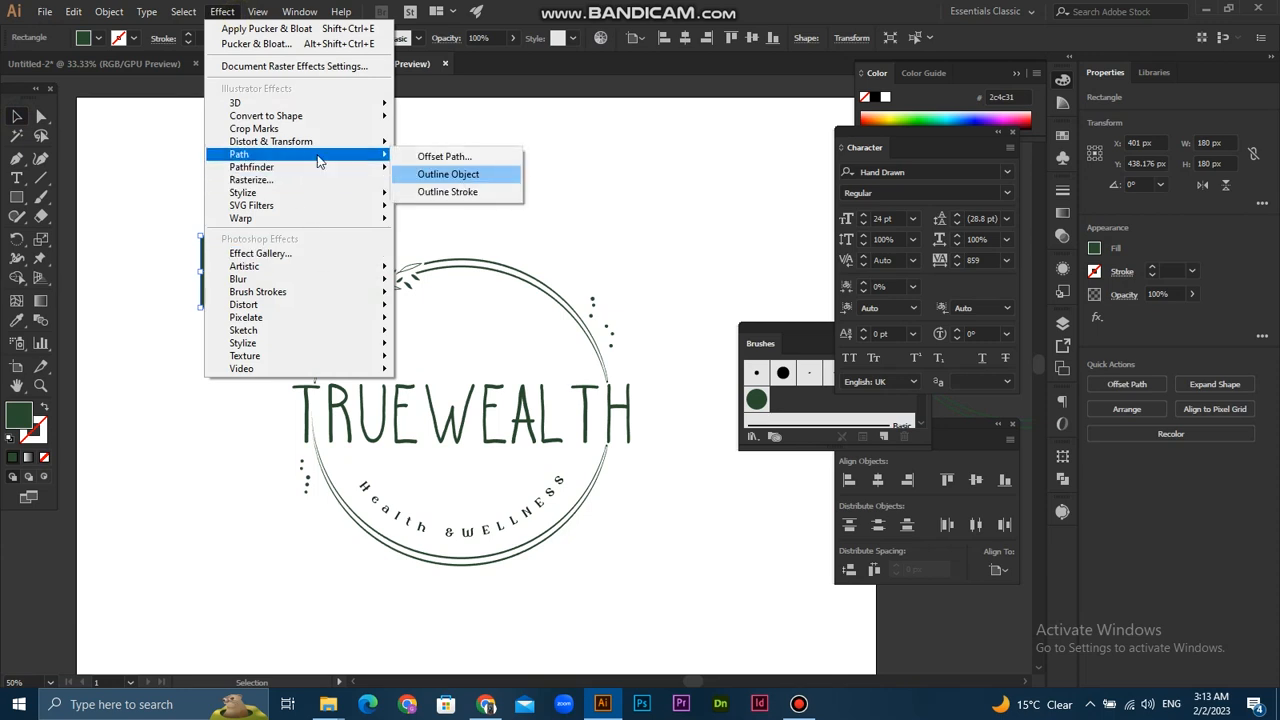
mouse_move(320, 141)
left_click(450, 161)
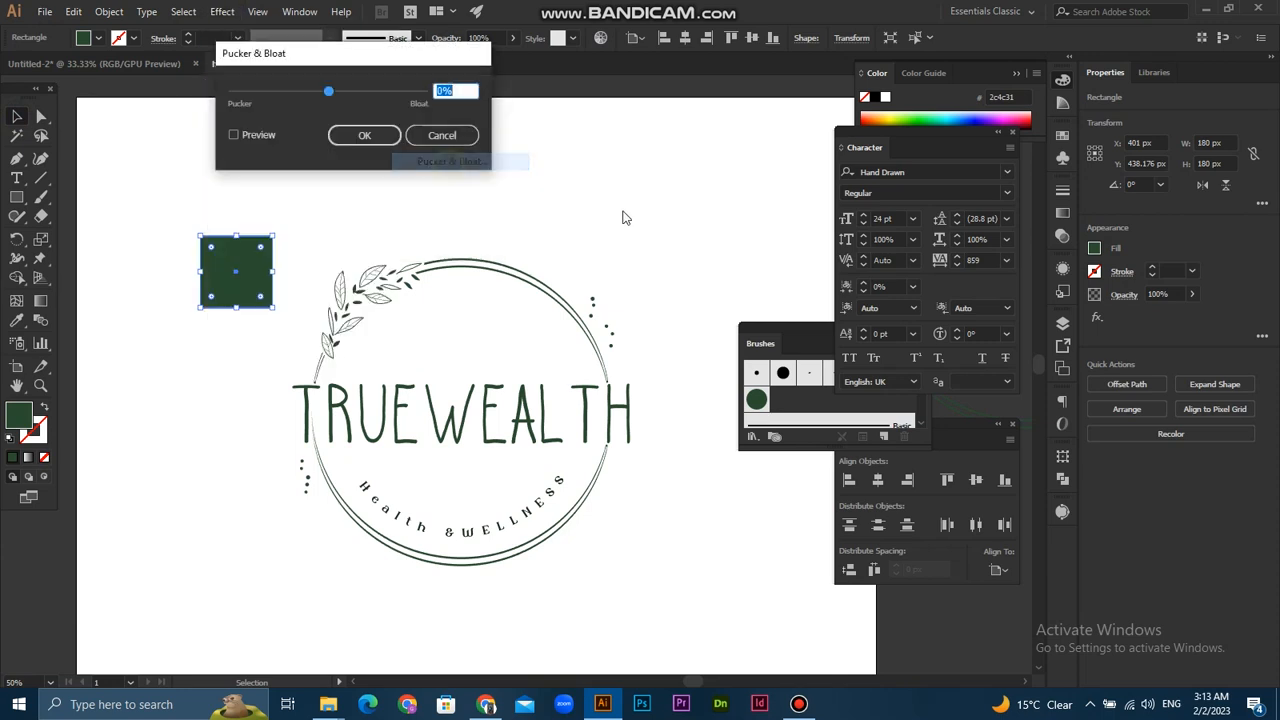
left_click(262, 135)
left_click_drag(307, 93, 284, 97)
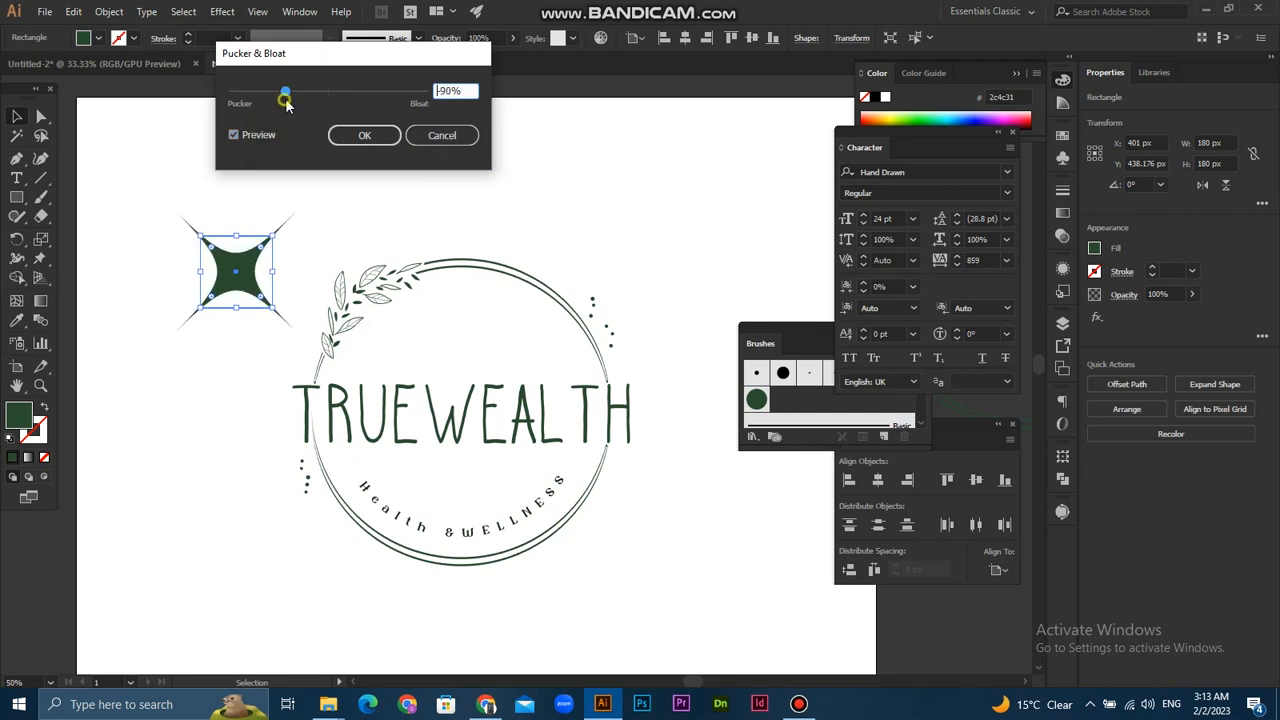
left_click(360, 135)
left_click(109, 11)
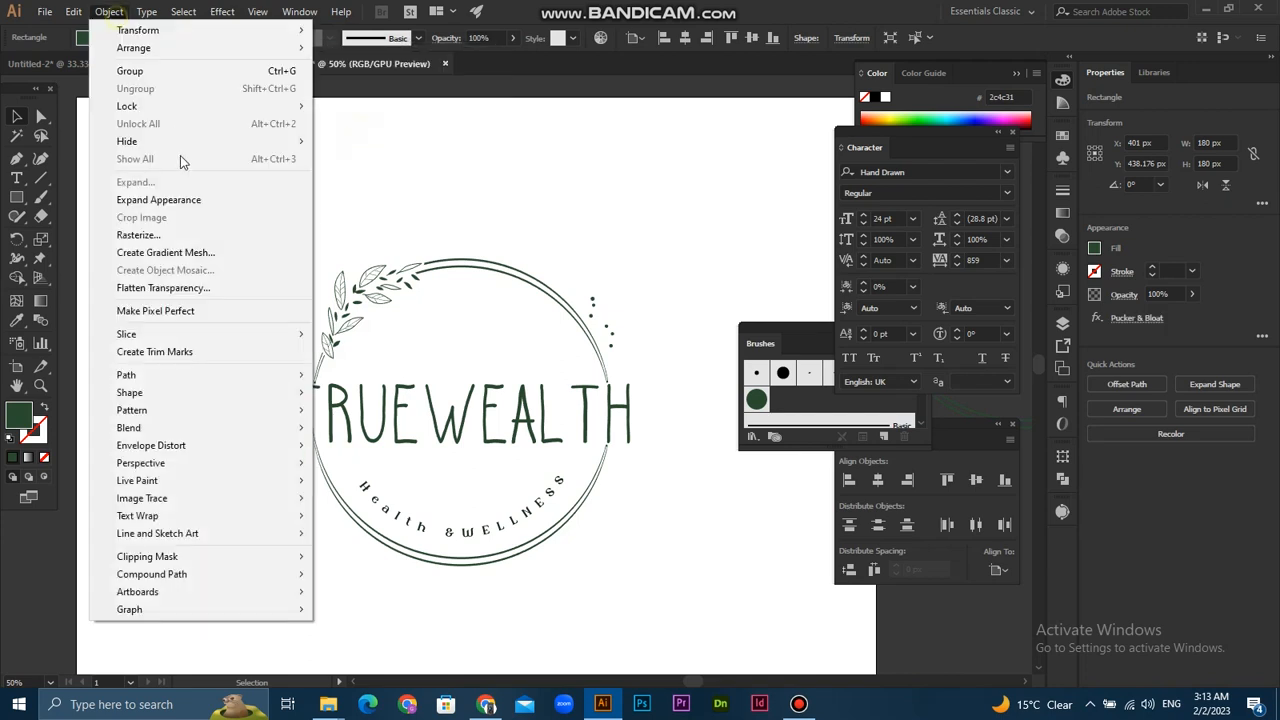
left_click(185, 203)
- Scale the star down to a small sparkle and place it inside the rings, between the leaf branch and the lettering
left_click_drag(304, 207, 427, 375)
left_click(286, 251)
scroll(257, 276, "up", 1)
scroll(427, 375, "up", 3)
- Add two smaller copies of the sparkle, about 15 px wide, one beside it and one below it
left_click_drag(489, 332, 367, 398)
left_click(500, 357)
left_click(462, 376)
left_click(372, 397)
left_click_drag(380, 384, 374, 395)
left_click(430, 356)
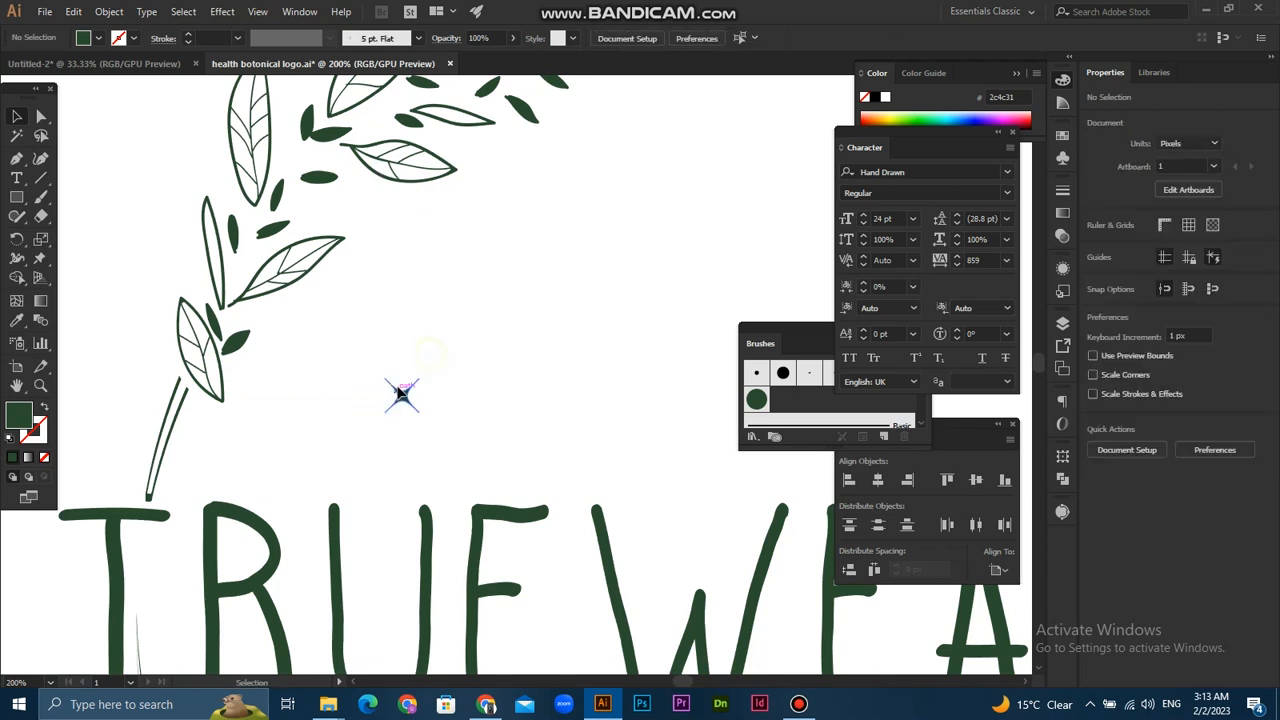
scroll(375, 384, "up", 1)
left_click(358, 400)
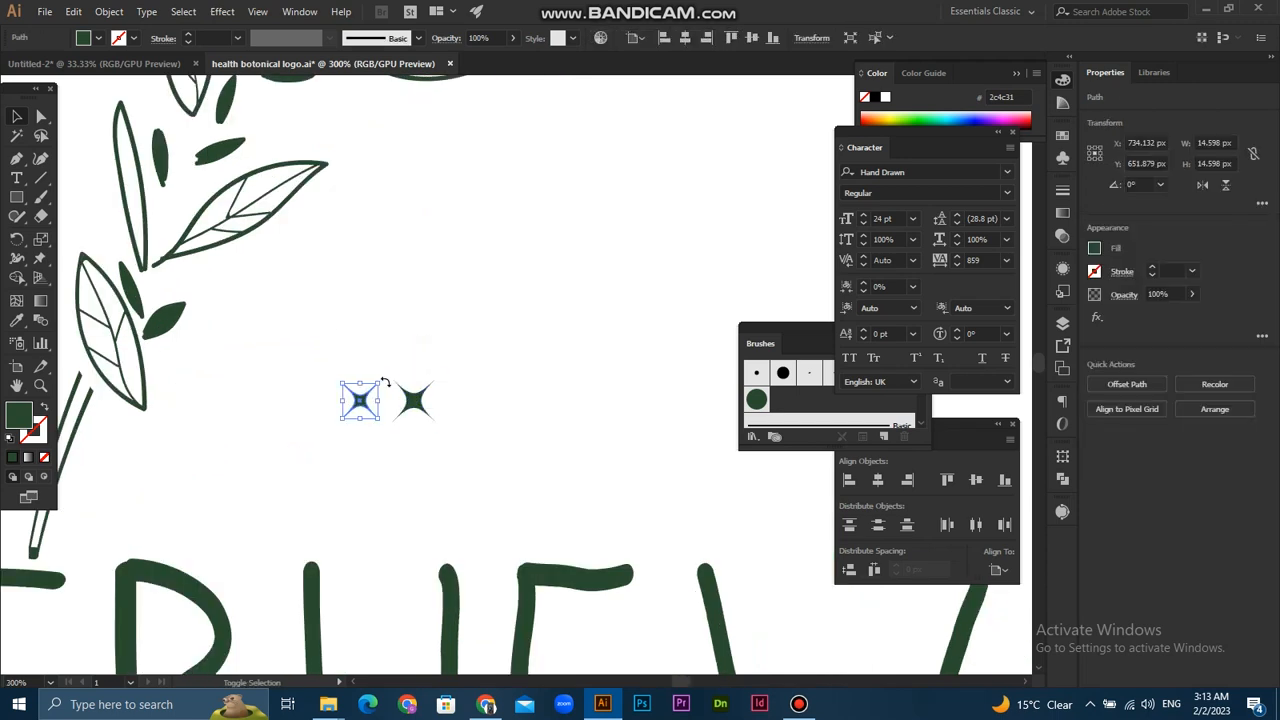
left_click_drag(378, 382, 414, 435)
left_click(449, 348)
left_click(489, 319)
- Group the three sparkles and move the group close to the lower end of the leaf branch, just above the lettering
scroll(489, 321, "down", 3)
left_click_drag(632, 444, 567, 428)
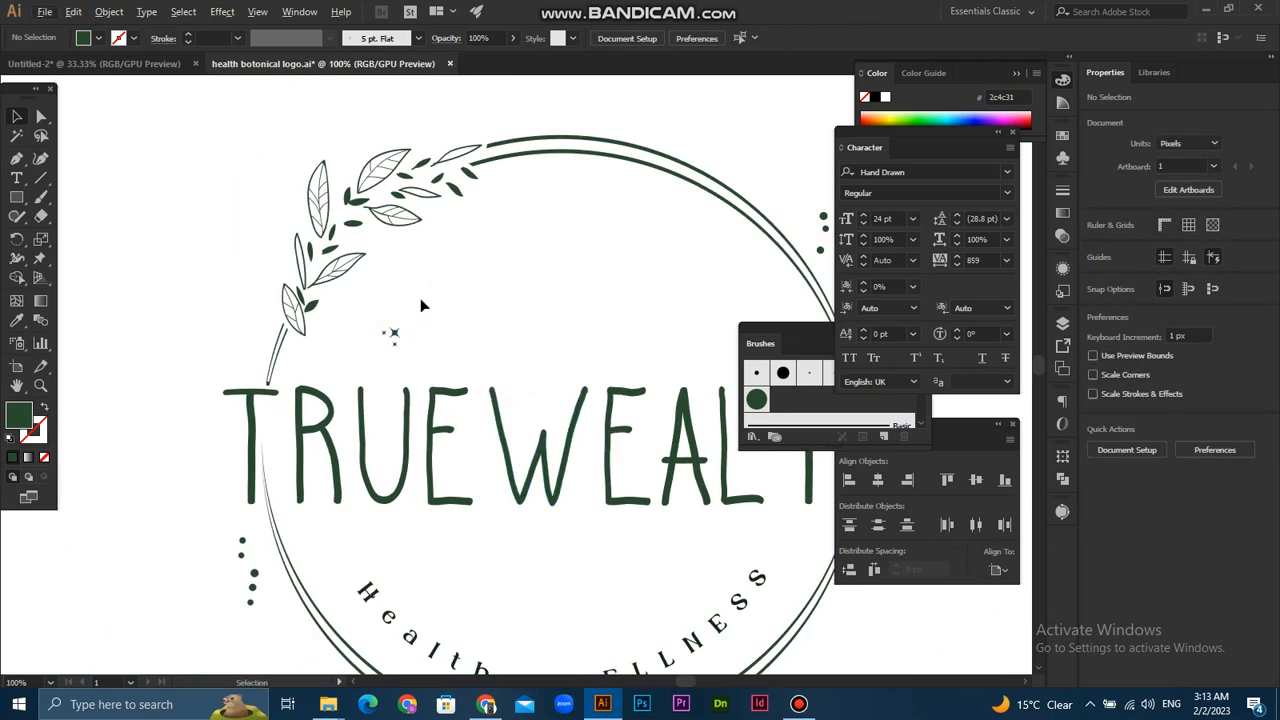
left_click_drag(383, 357, 384, 355)
right_click(391, 334)
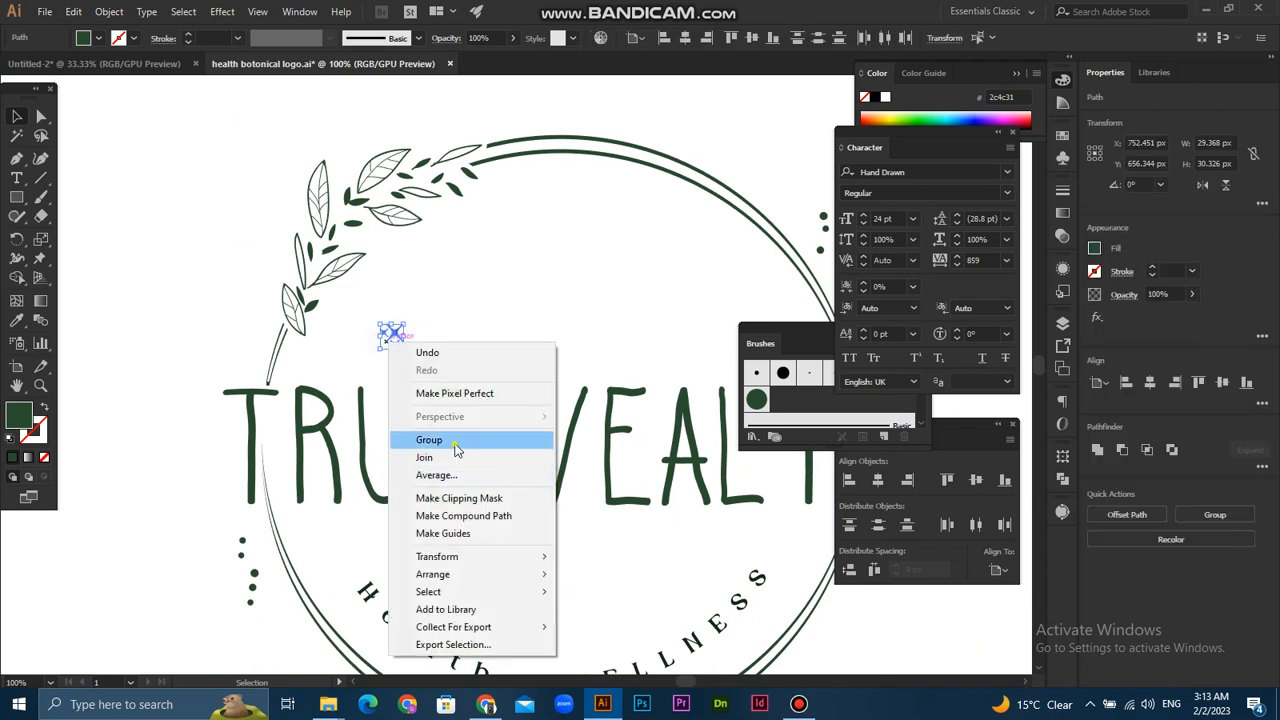
left_click(445, 440)
left_click_drag(392, 331, 320, 357)
left_click(396, 323)
scroll(470, 421, "down", 1)
left_click_drag(482, 440, 372, 406)
- Duplicate the sparkle group and place the copy inside the rings, beneath the last letters of TRUEWEALTH
scroll(362, 403, "up", 2)
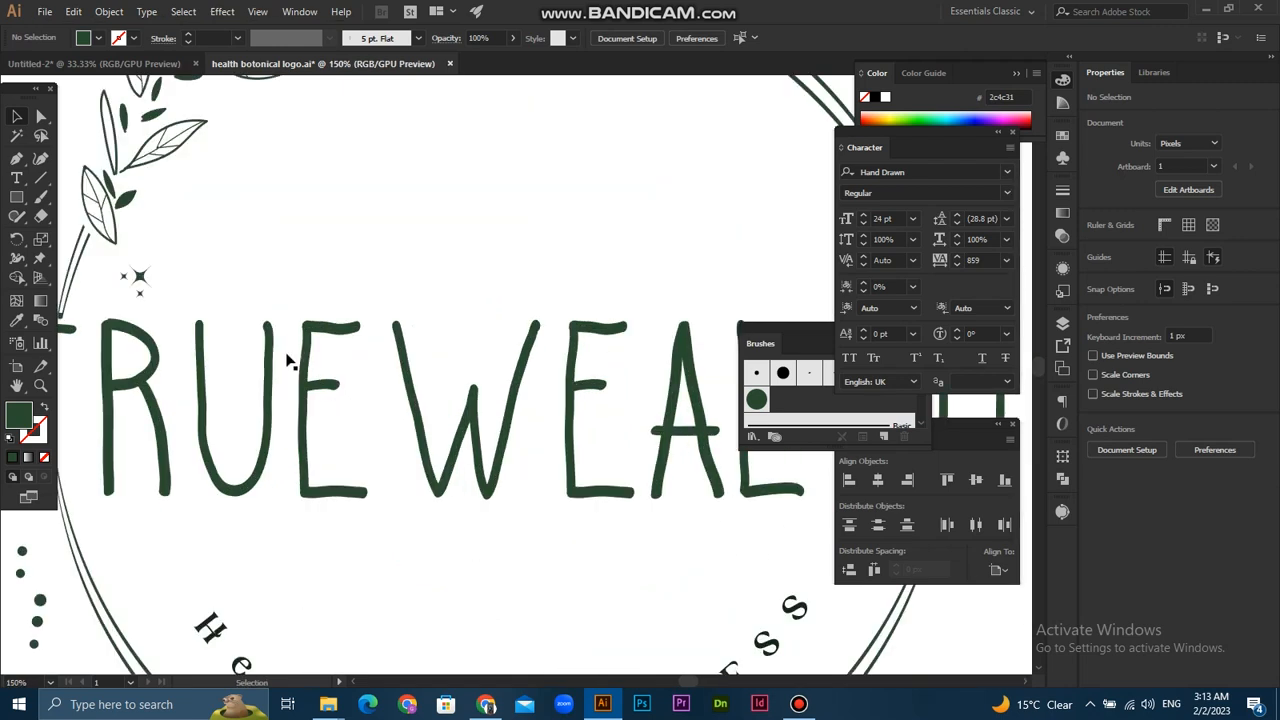
left_click(130, 280)
left_click_drag(156, 262, 416, 342)
left_click(211, 250)
scroll(211, 248, "down", 3)
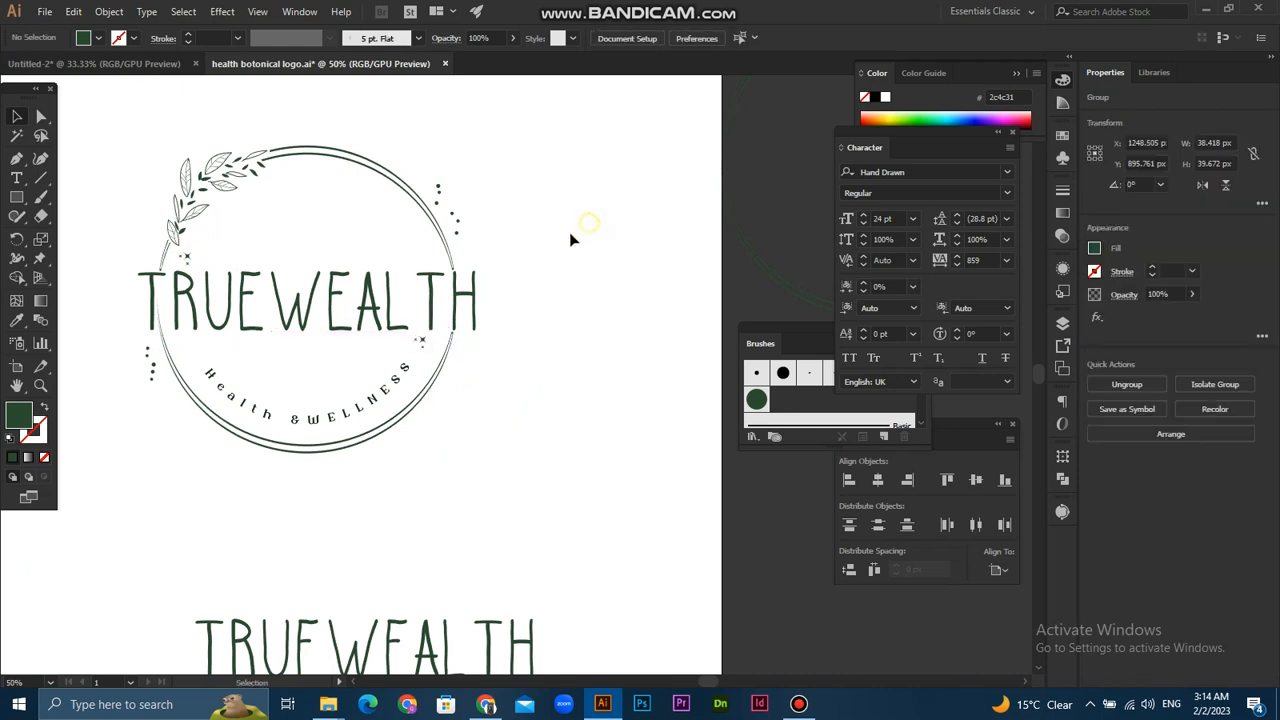
- Move the spare TRUEWEALTH text below the logo off the artboard
left_click(551, 323)
scroll(551, 323, "down", 1)
scroll(552, 360, "down", 2)
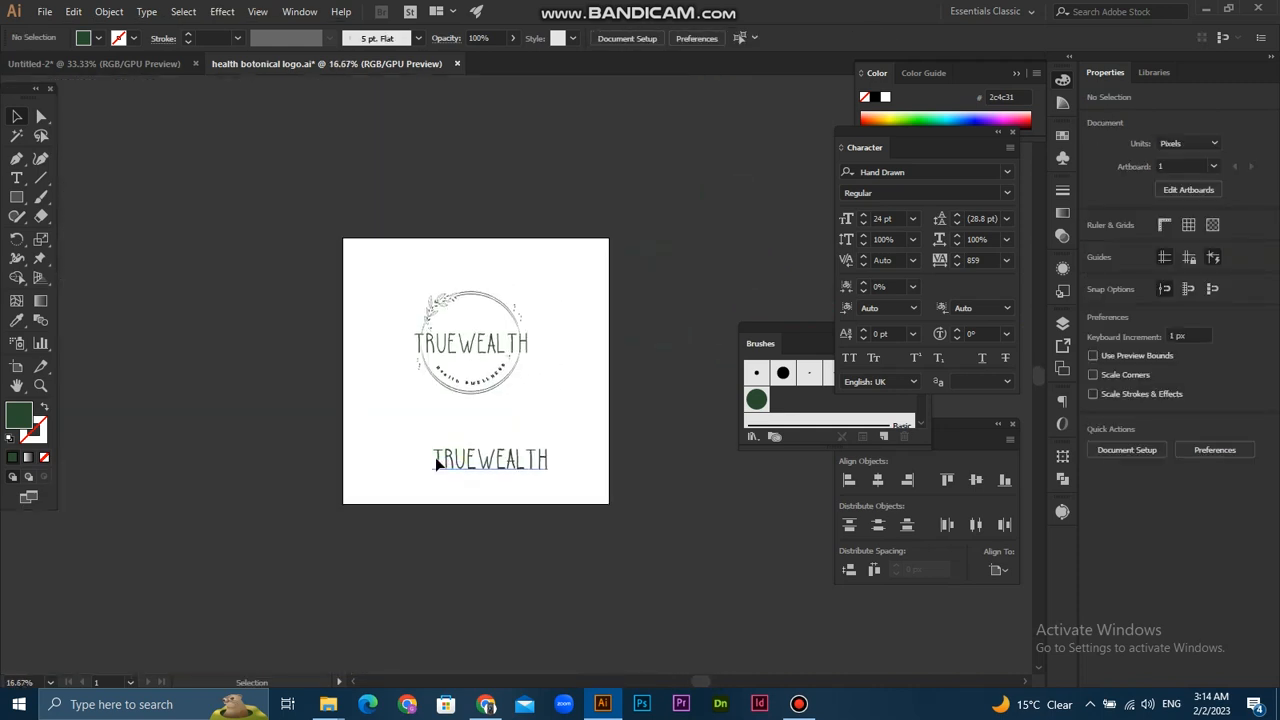
left_click_drag(477, 463, 677, 460)
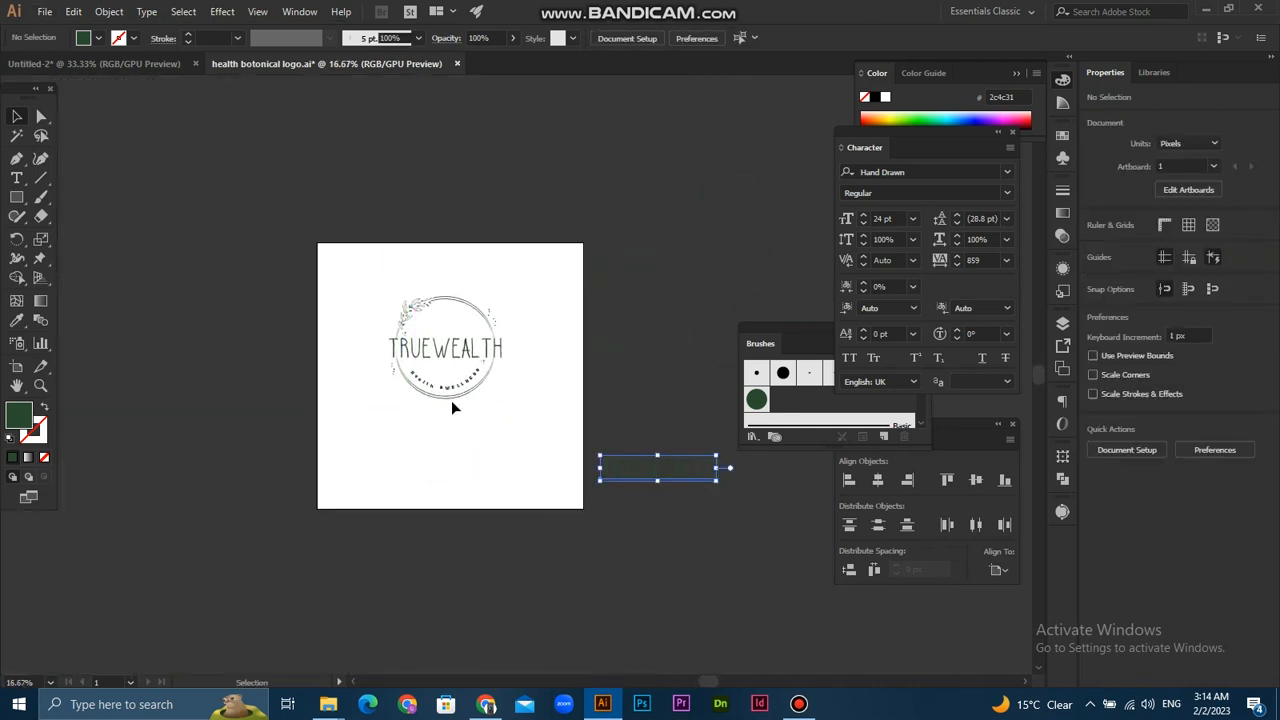
- Select all the logo artwork on the artboard and group it
scroll(451, 400, "up", 1)
left_click_drag(591, 161, 334, 414)
right_click(440, 252)
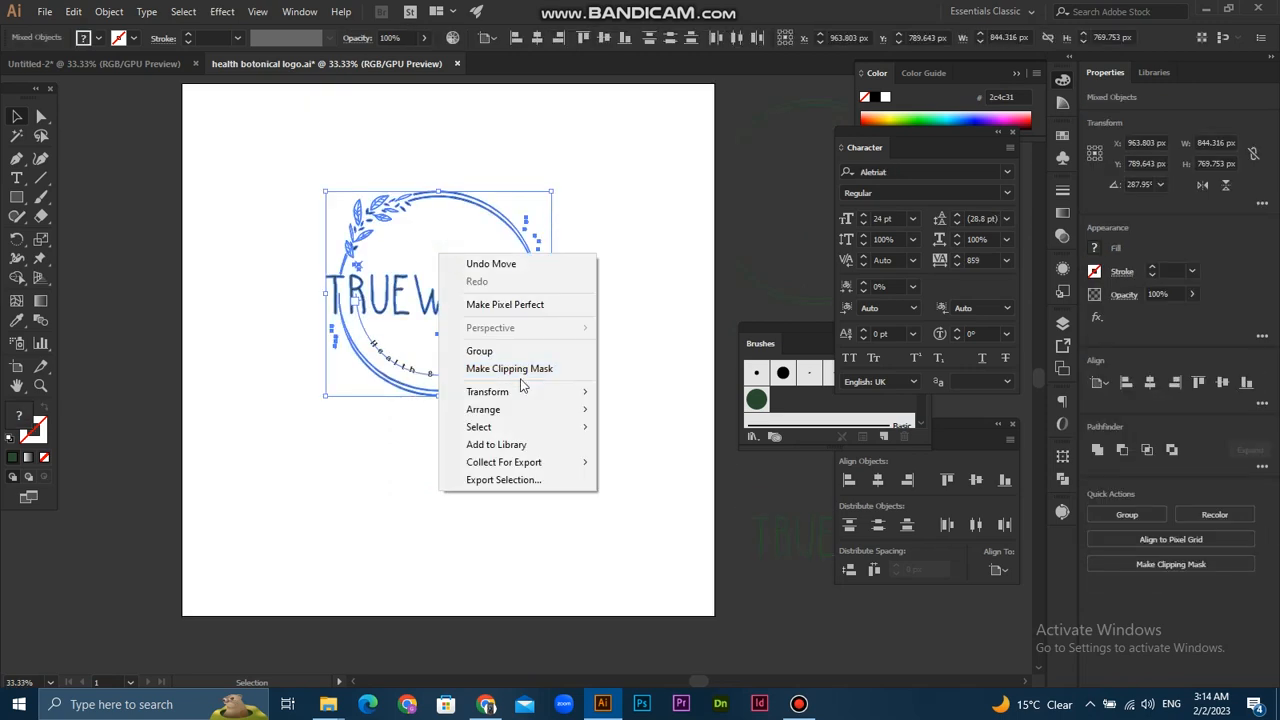
left_click(509, 349)
left_click(586, 228)
- Center the logo group horizontally and vertically with Align to Artboard, and clear the selection
left_click(355, 363)
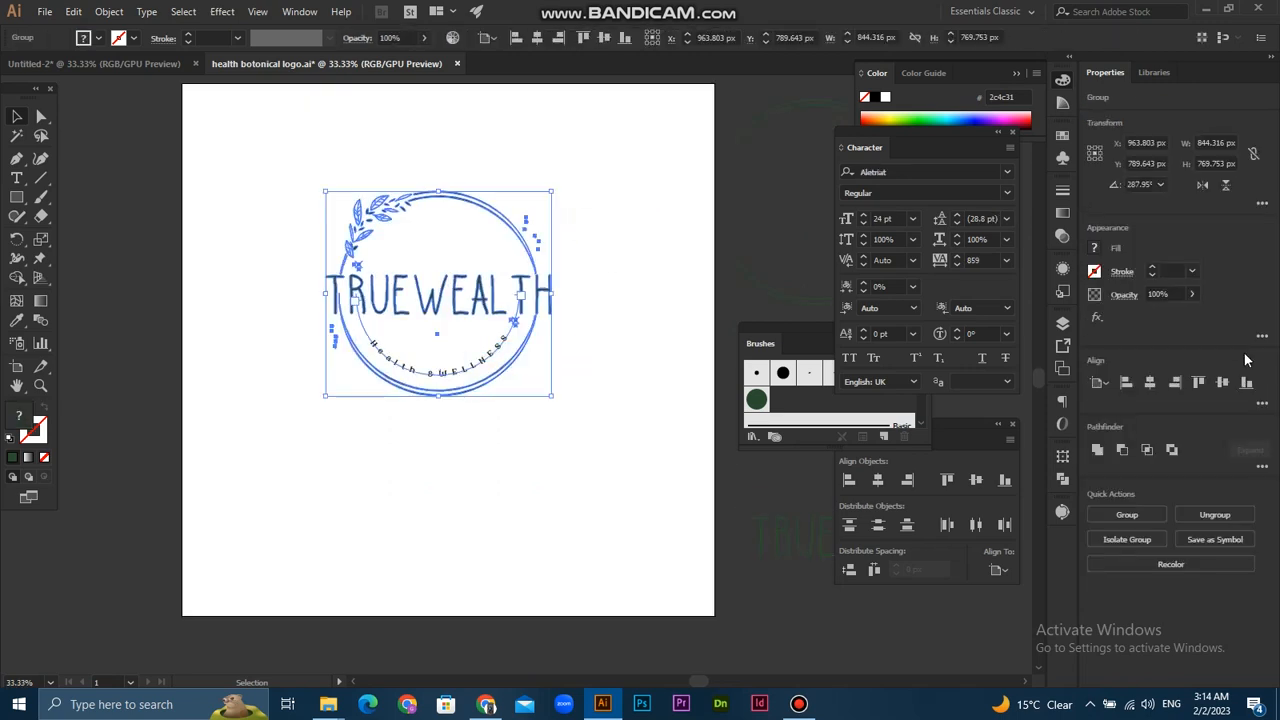
left_click(1149, 383)
left_click(1222, 383)
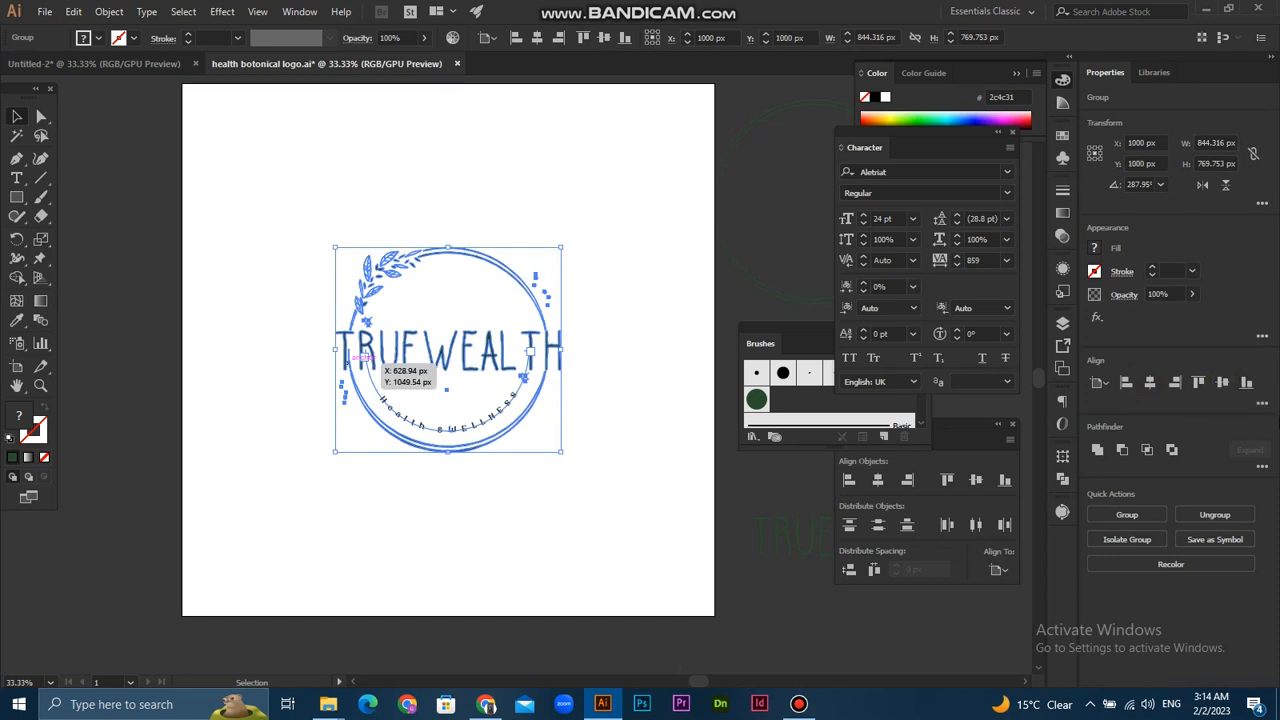
left_click(1263, 406)
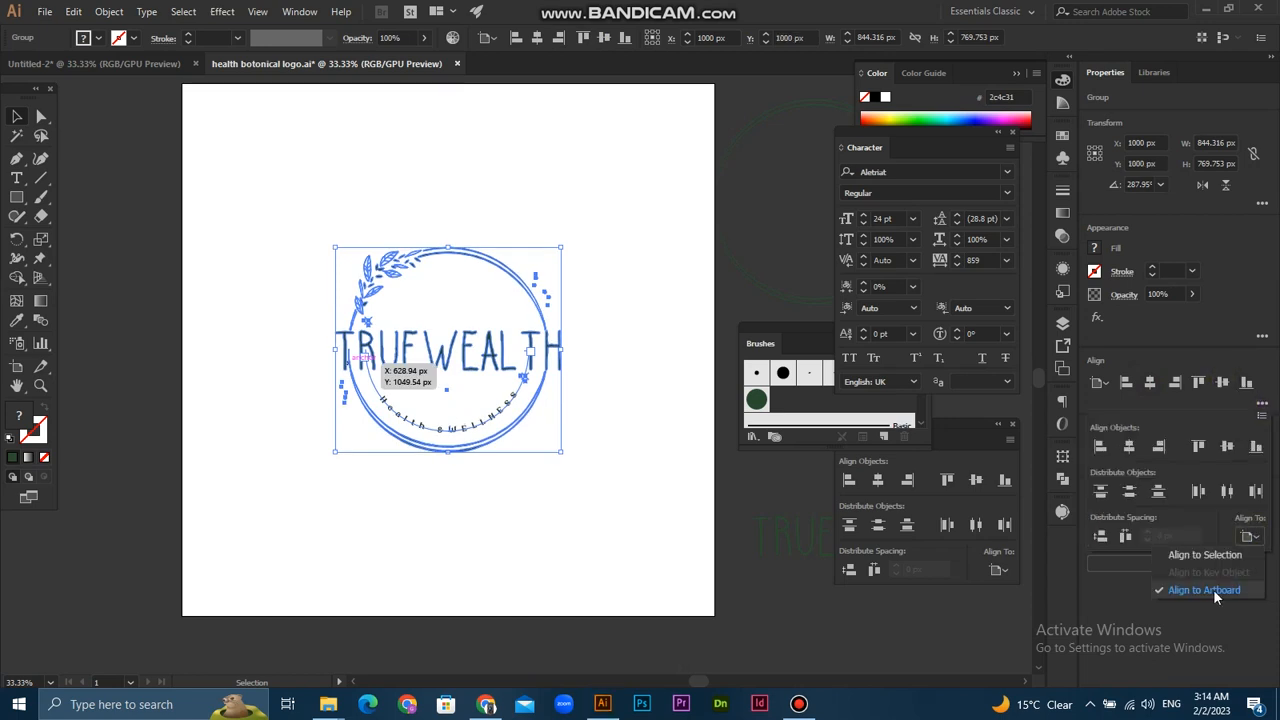
left_click(1208, 592)
left_click(223, 317)
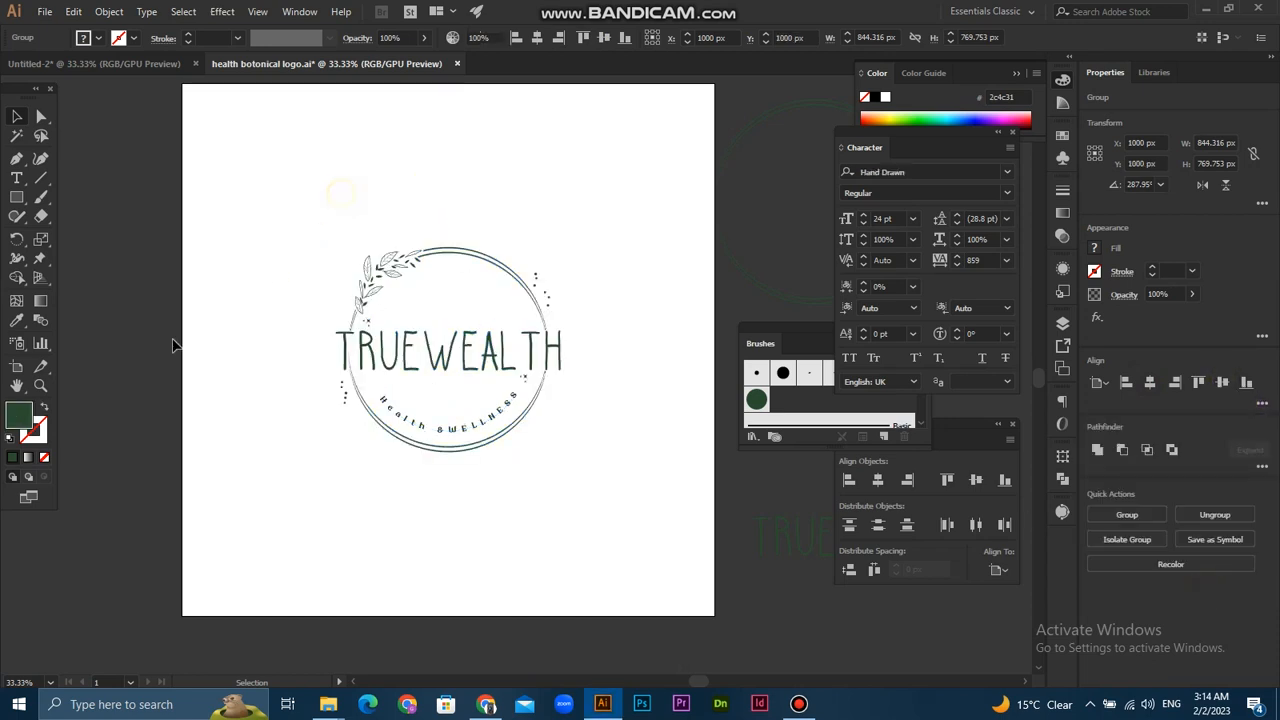
- Draw a 2000 × 2000 px dark green square with the Rectangle tool as a background
left_click(22, 197)
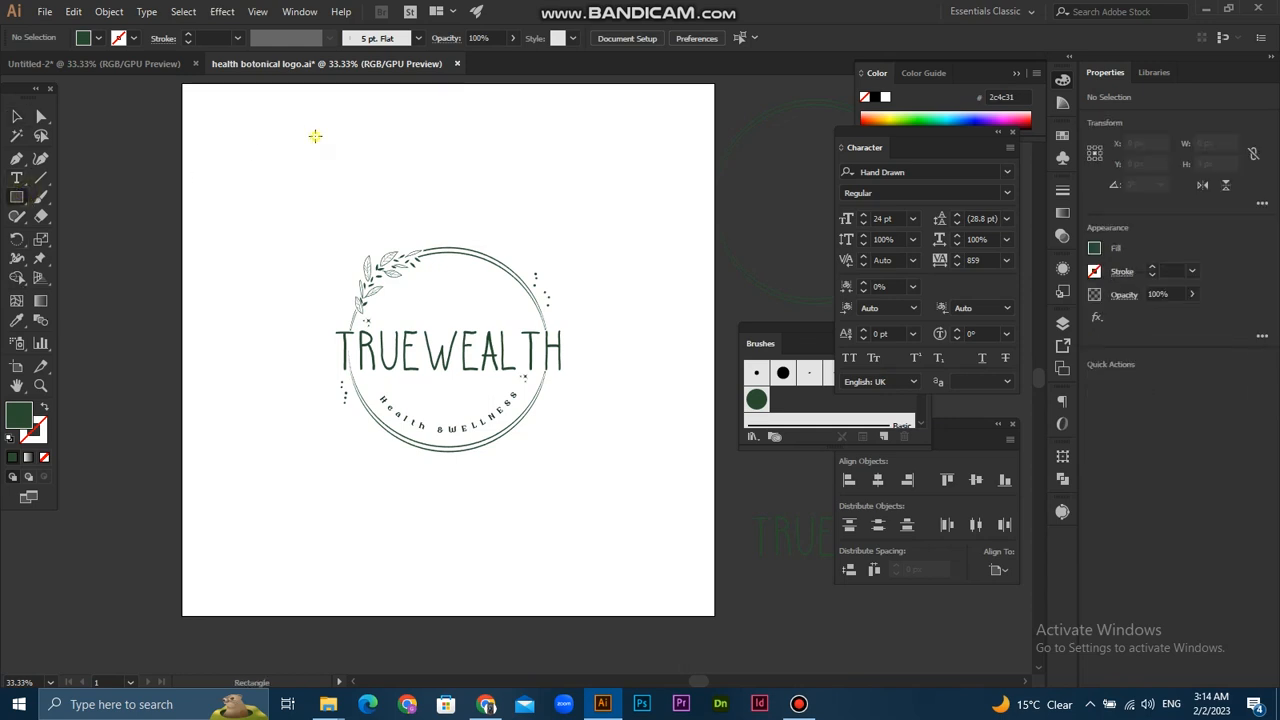
left_click(314, 134)
type("2000")
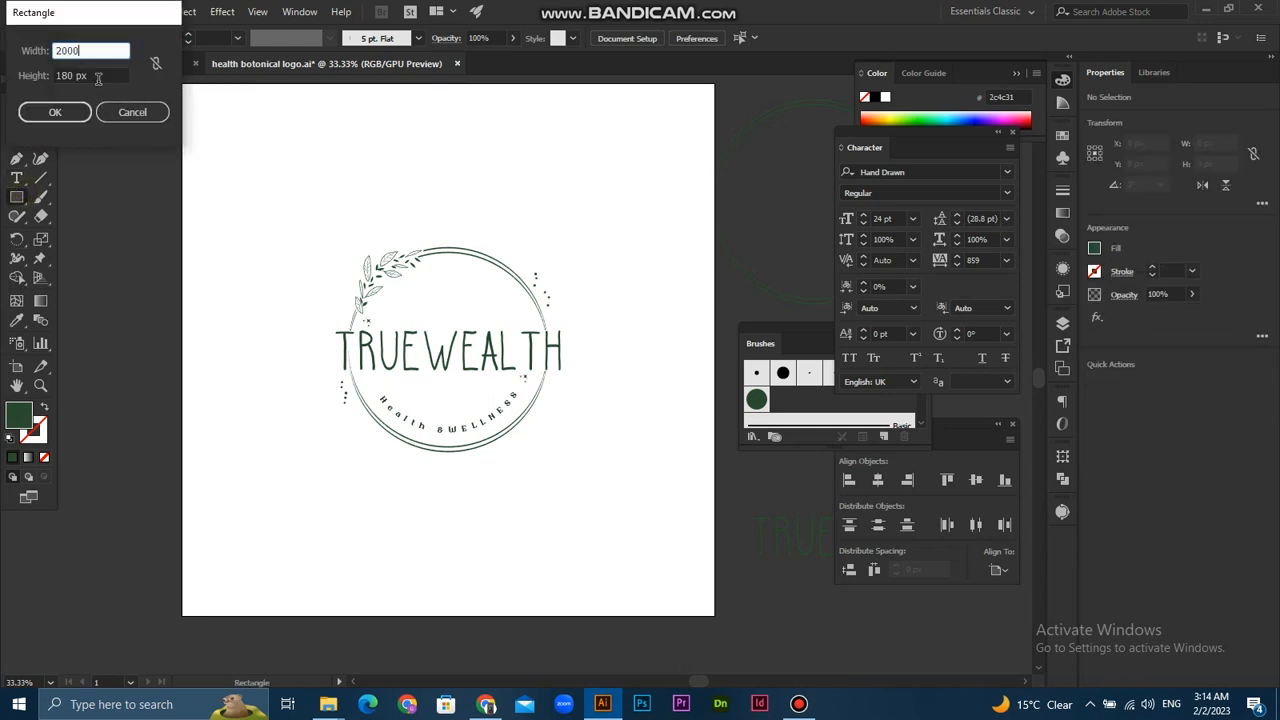
key("Tab")
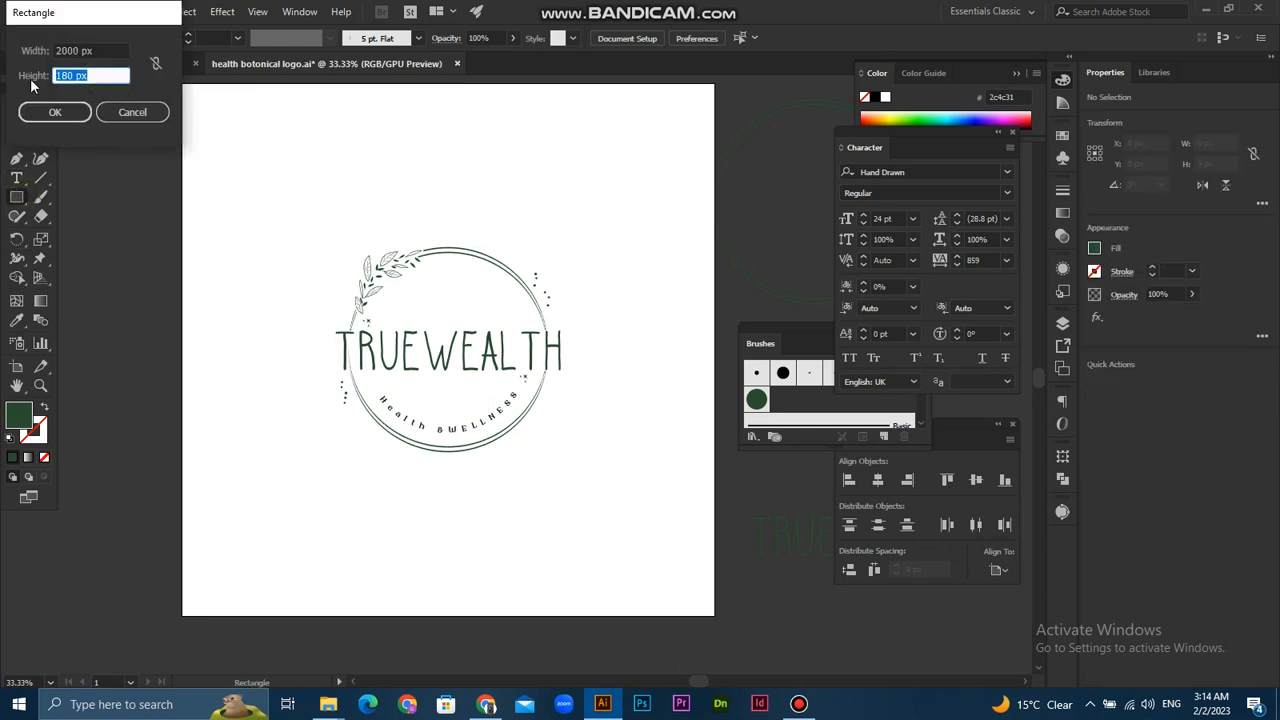
left_click(60, 110)
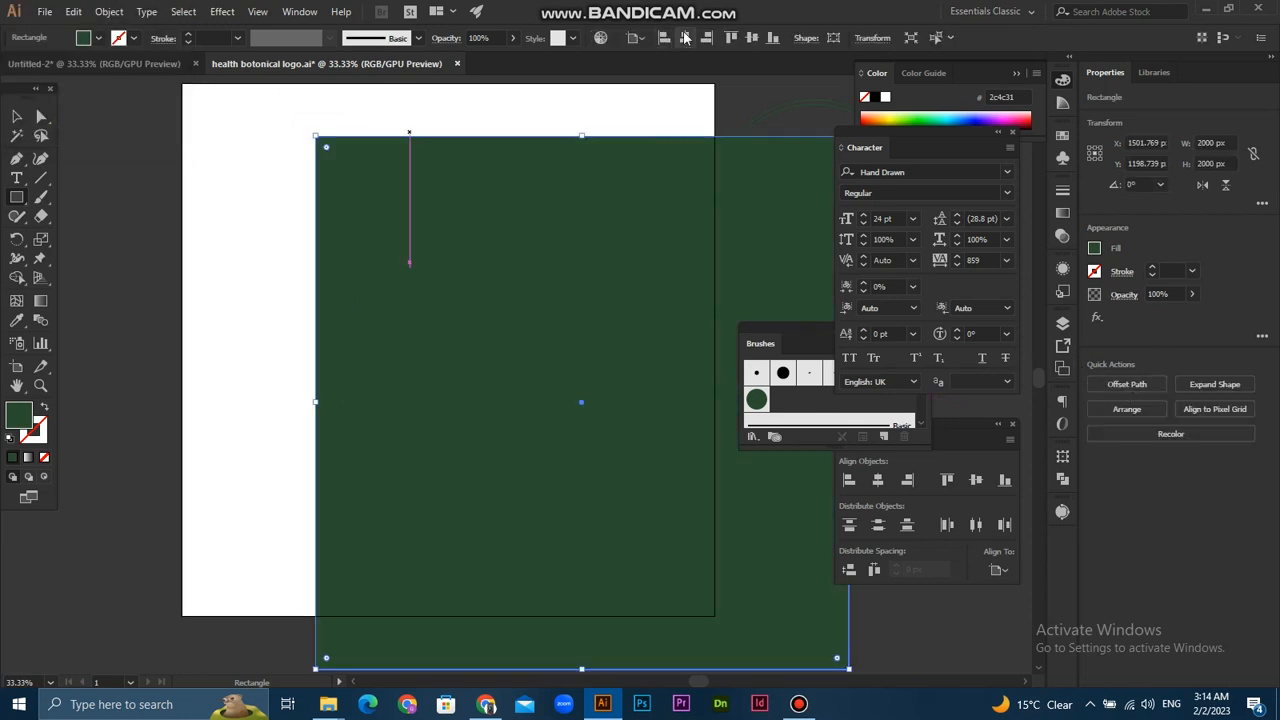
- Center the background square on the artboard horizontally and vertically, and send it behind the logo
left_click(686, 38)
left_click(752, 38)
left_click(20, 119)
right_click(466, 233)
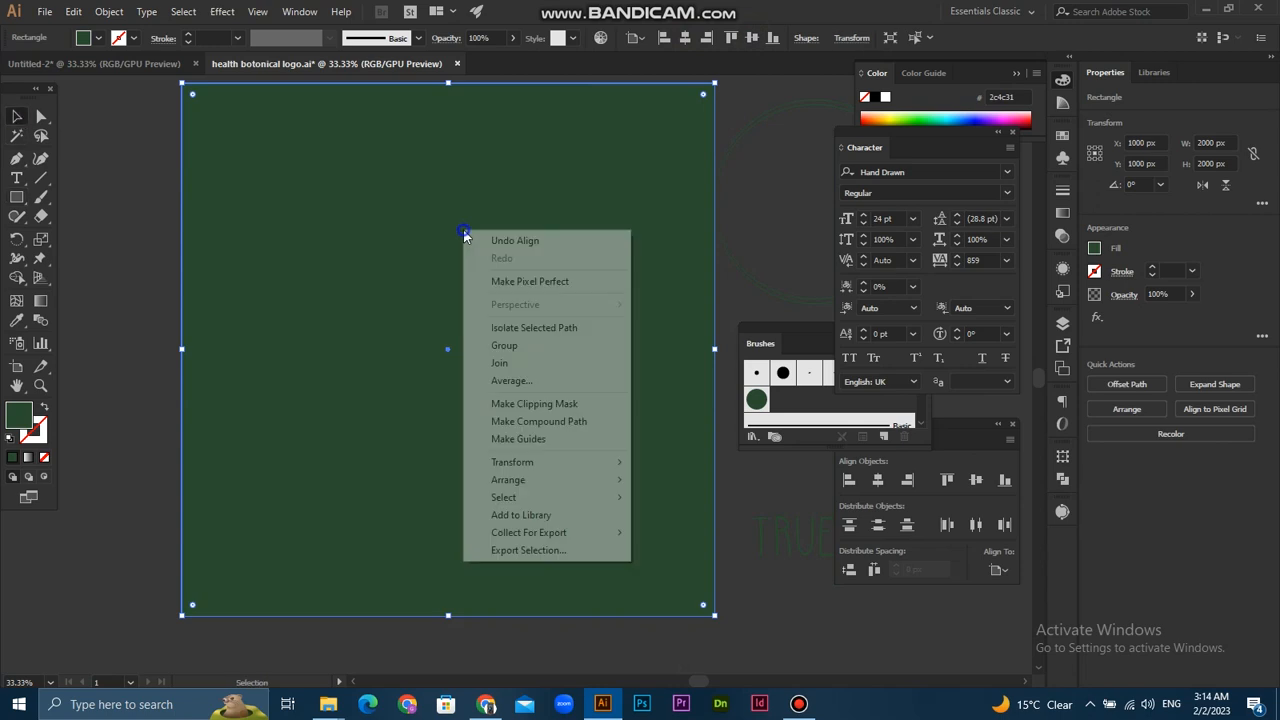
mouse_move(528, 484)
left_click(720, 533)
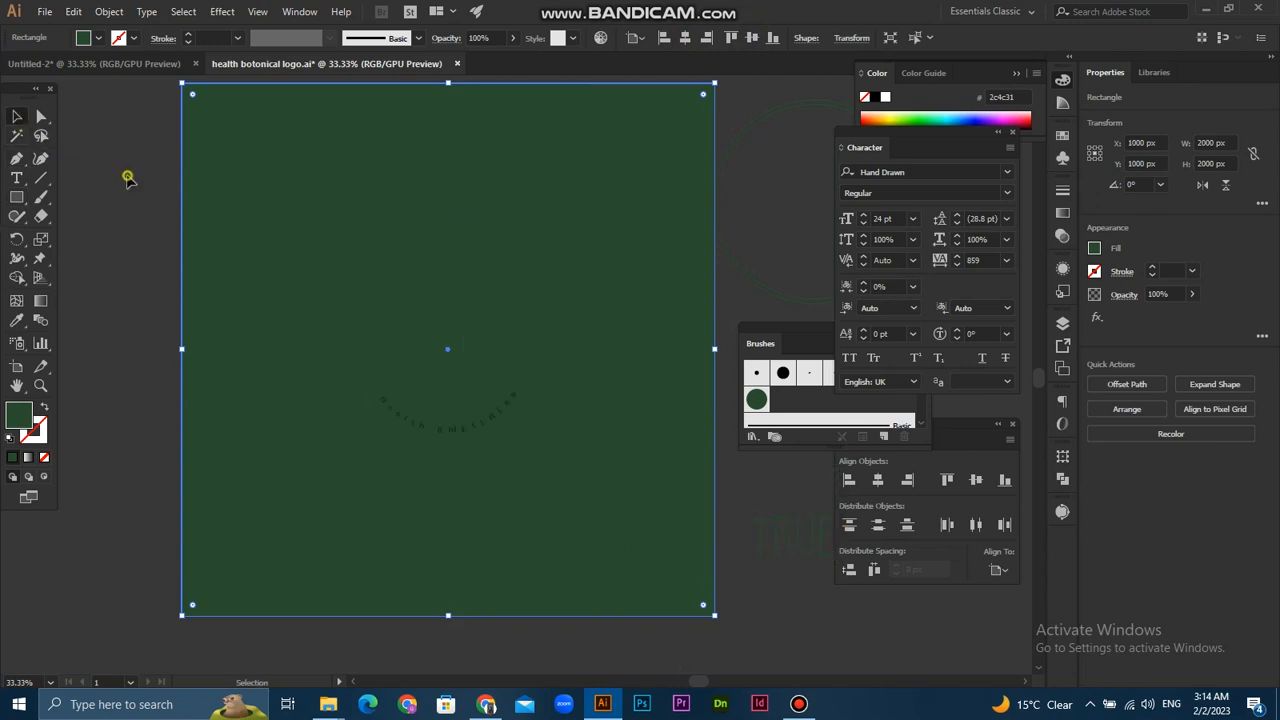
- Fill the background square with light green c7ffce
double_click(19, 413)
left_click(504, 303)
left_click(846, 308)
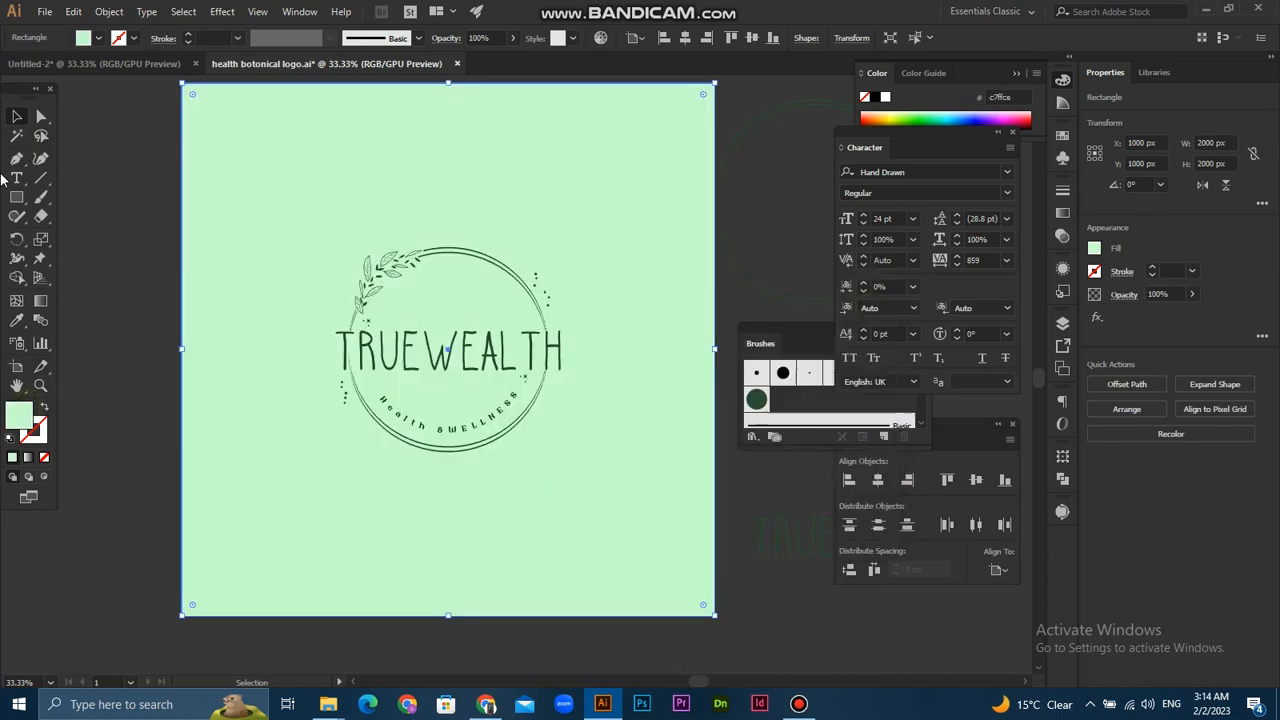
left_click(108, 146)
- Change the background square's fill to the very light grey f4f4f4 and clear the selection
left_click(214, 200)
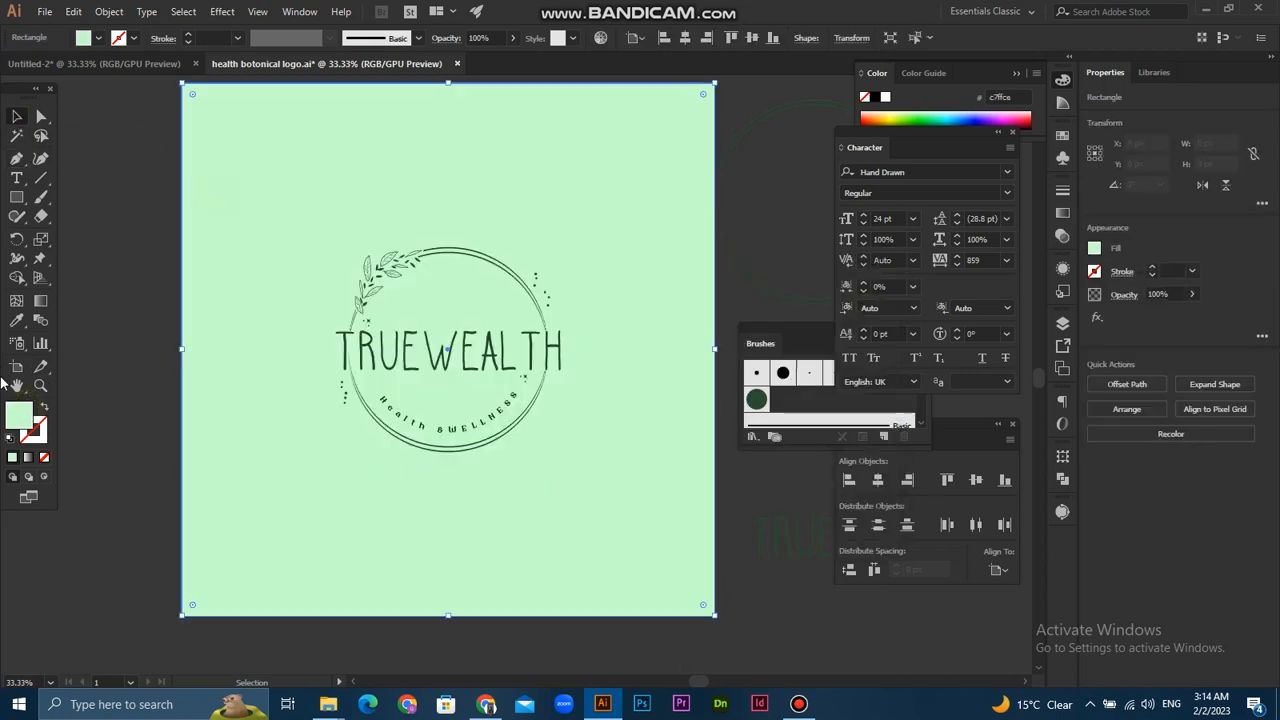
double_click(19, 413)
left_click(469, 316)
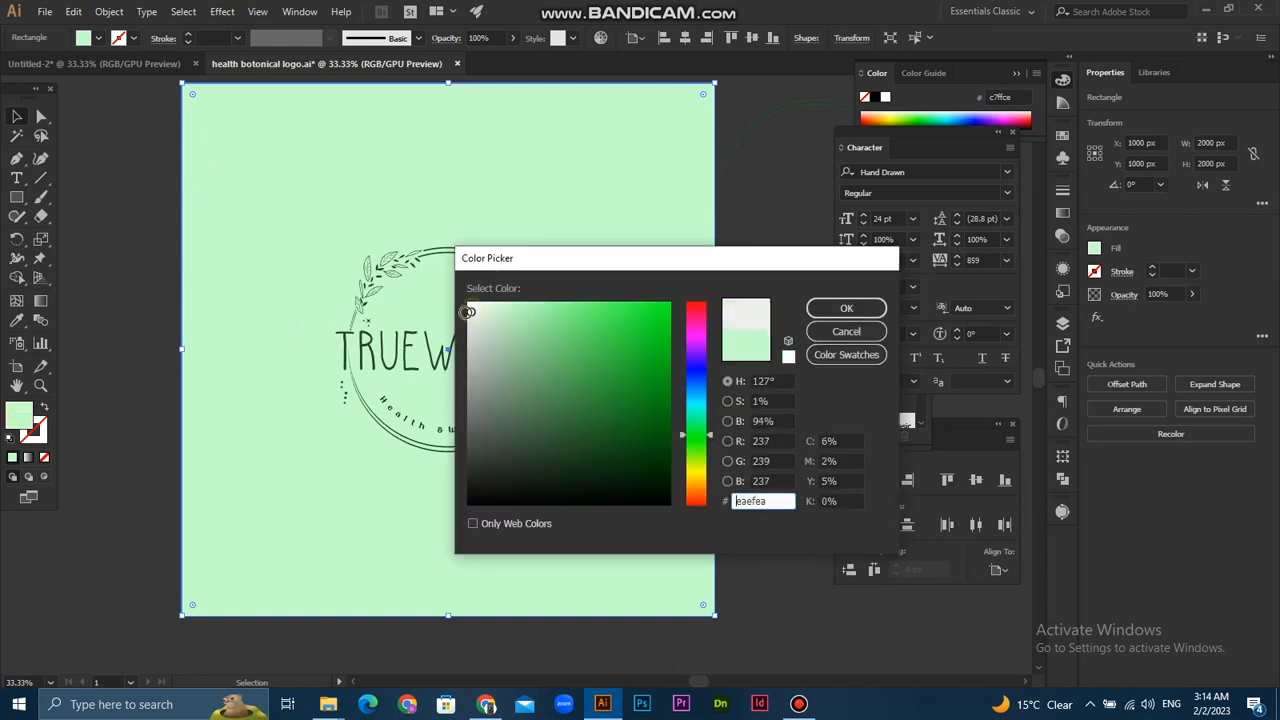
left_click(846, 308)
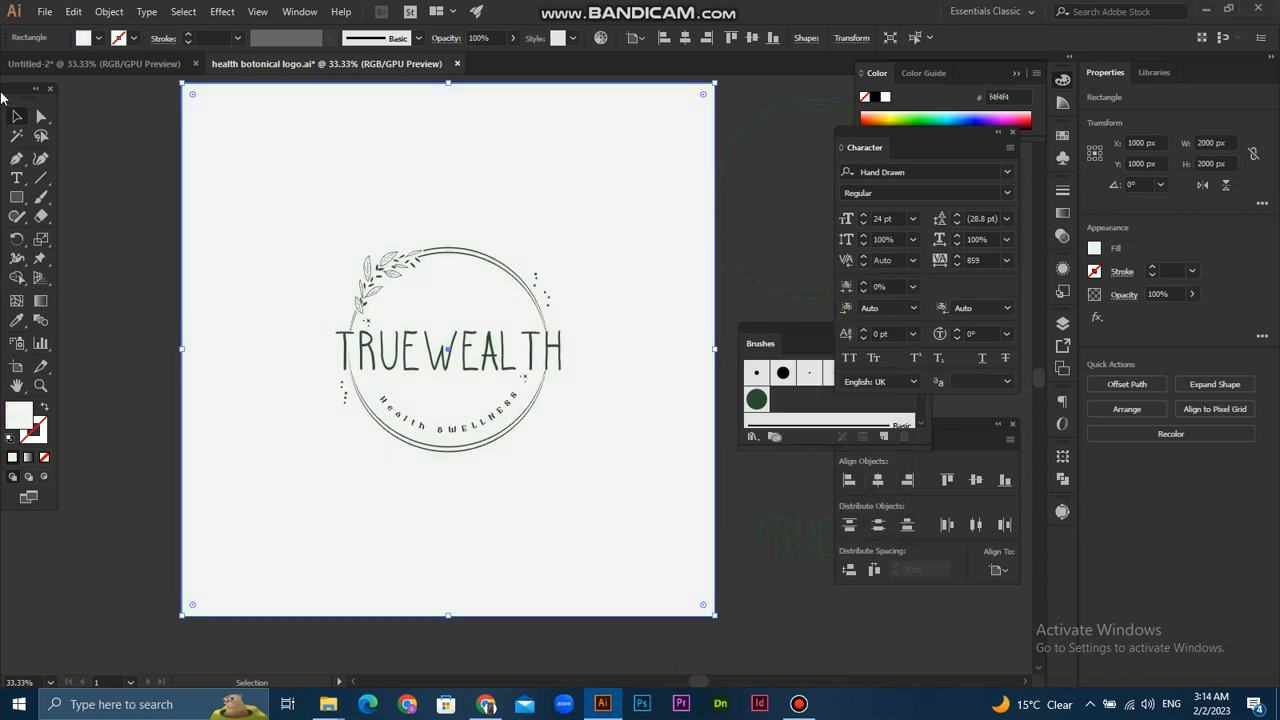
left_click(115, 172)
- Delete the leftover ring outline lying outside the artboard
scroll(138, 207, "down", 1)
left_click_drag(229, 303, 268, 357)
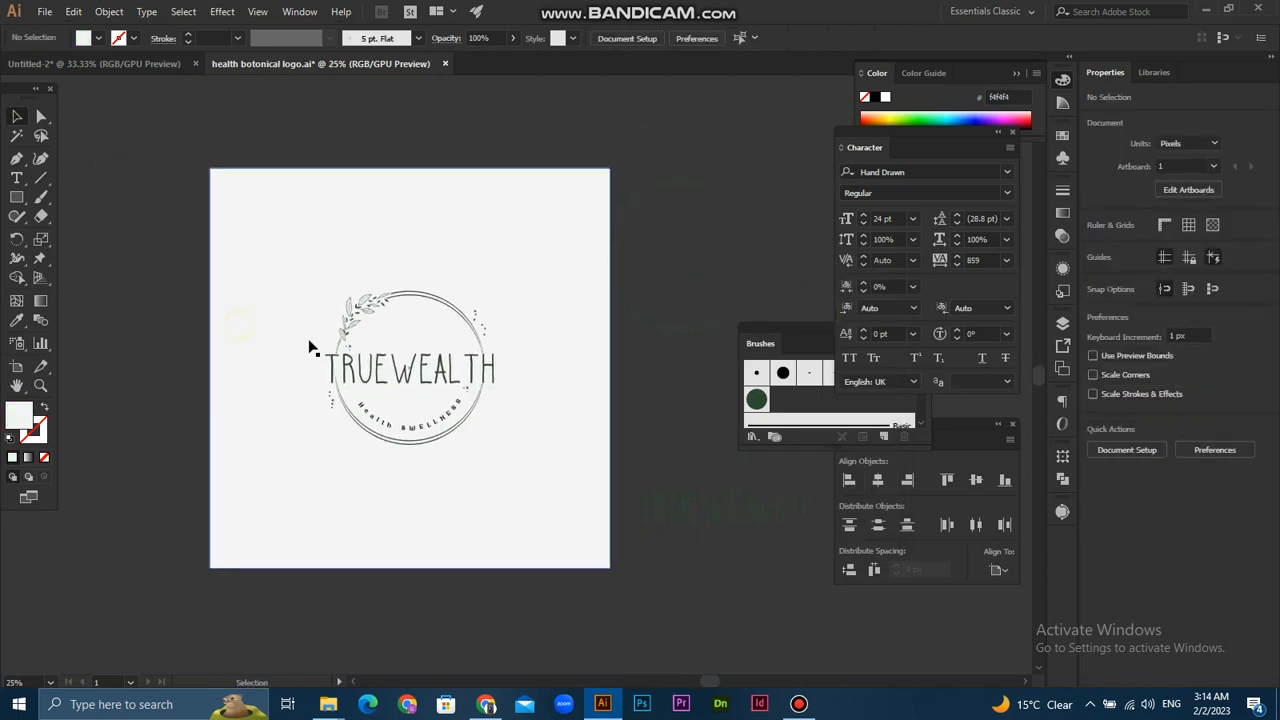
left_click(678, 186)
key("Delete")
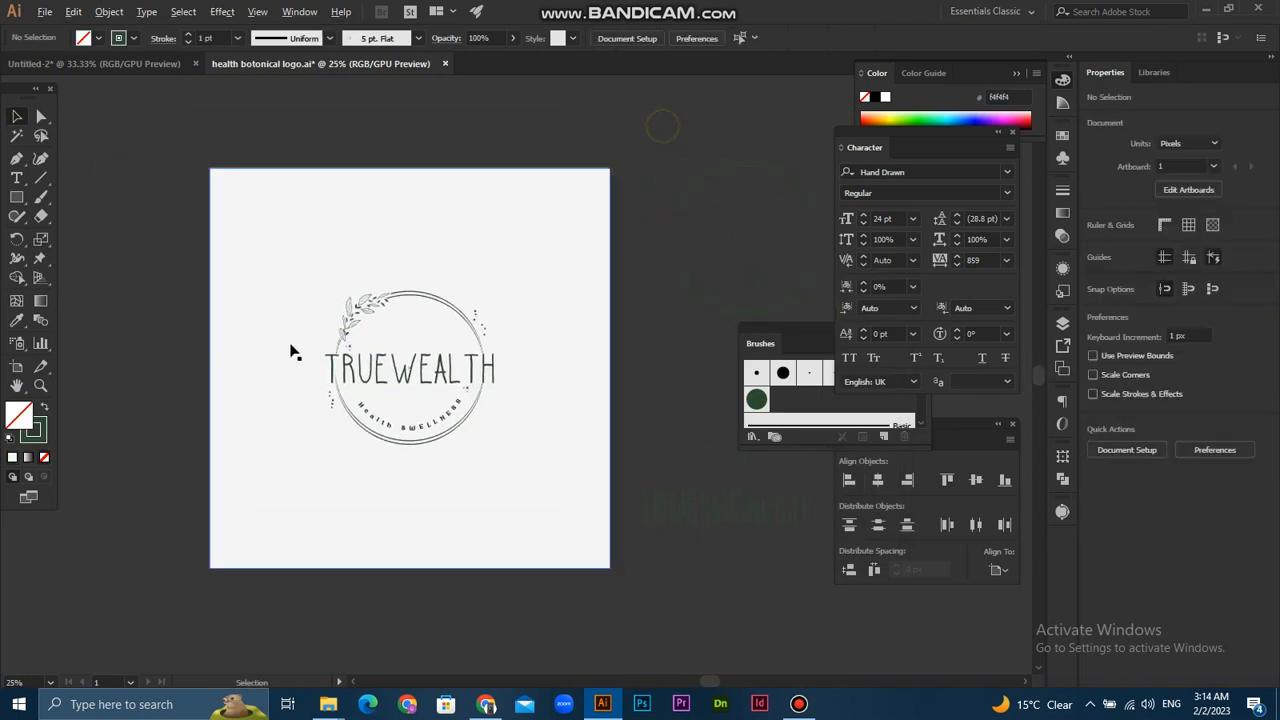
scroll(294, 351, "up", 1)
- Save the logo to the Desktop as the Illustrator file "health botonical logo", replacing the existing file and keeping the Illustrator CC options
left_click(45, 12)
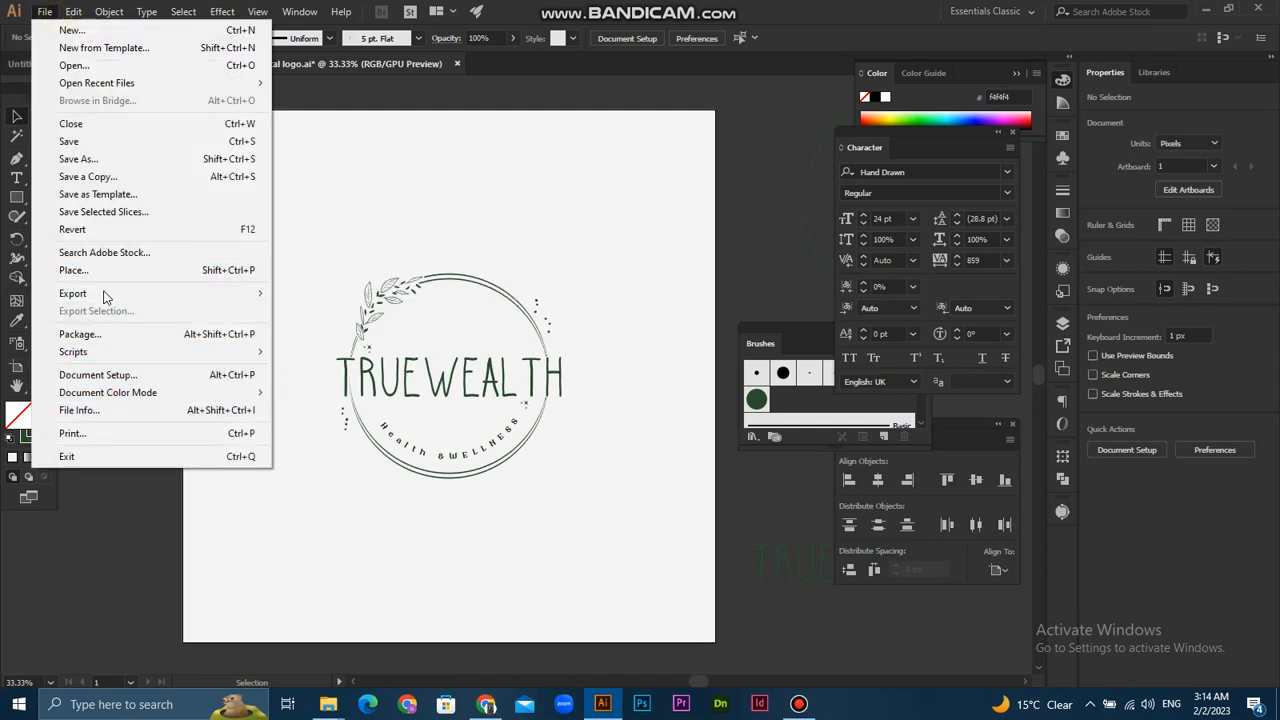
left_click(95, 154)
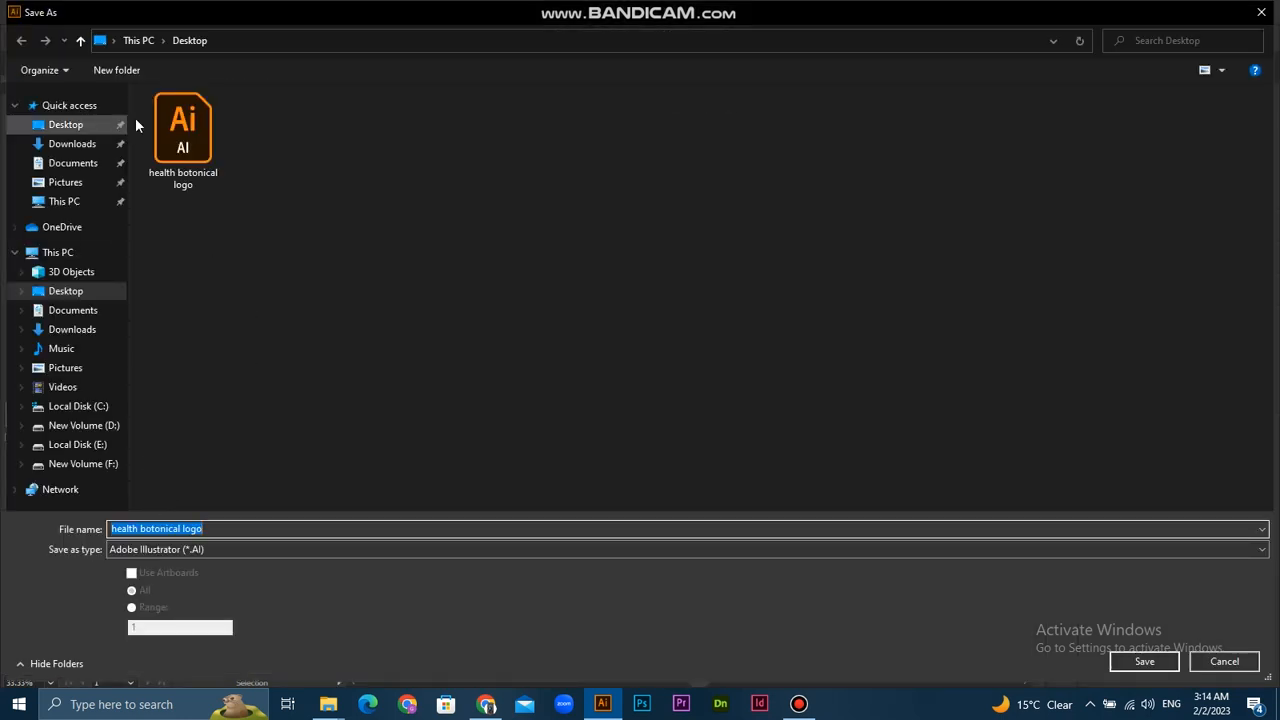
left_click(199, 152)
left_click(221, 522)
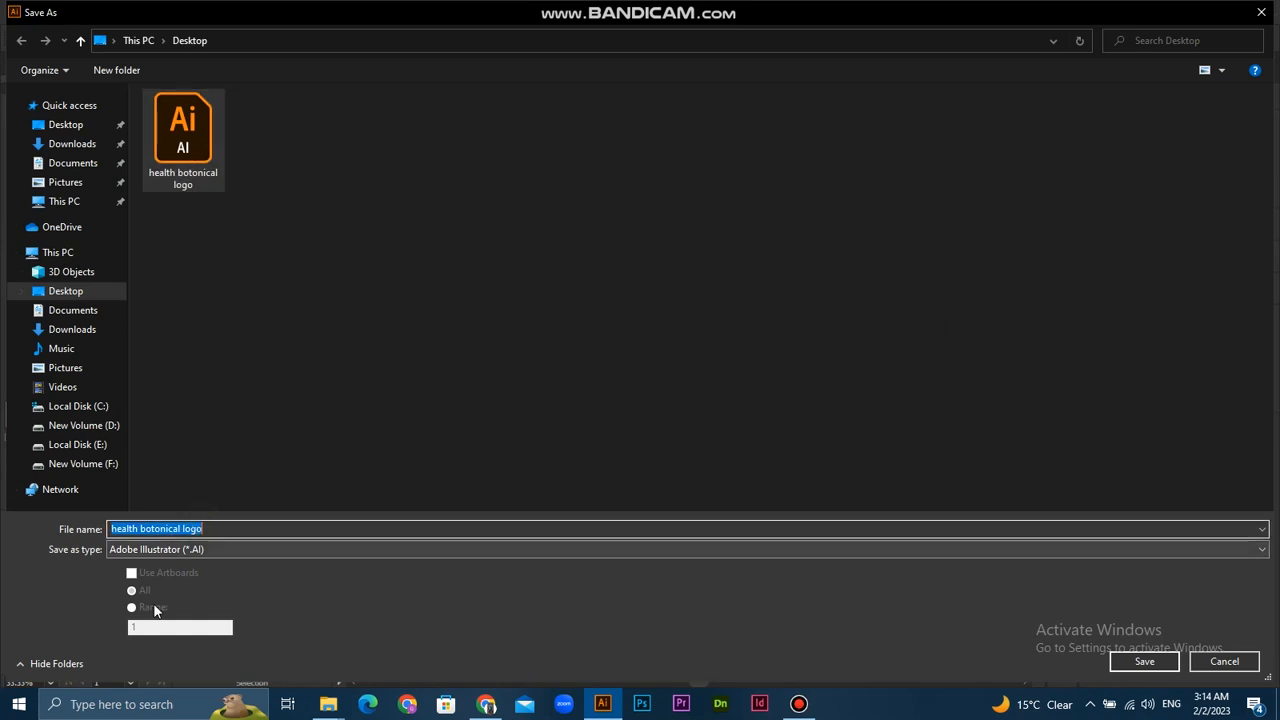
left_click(1144, 664)
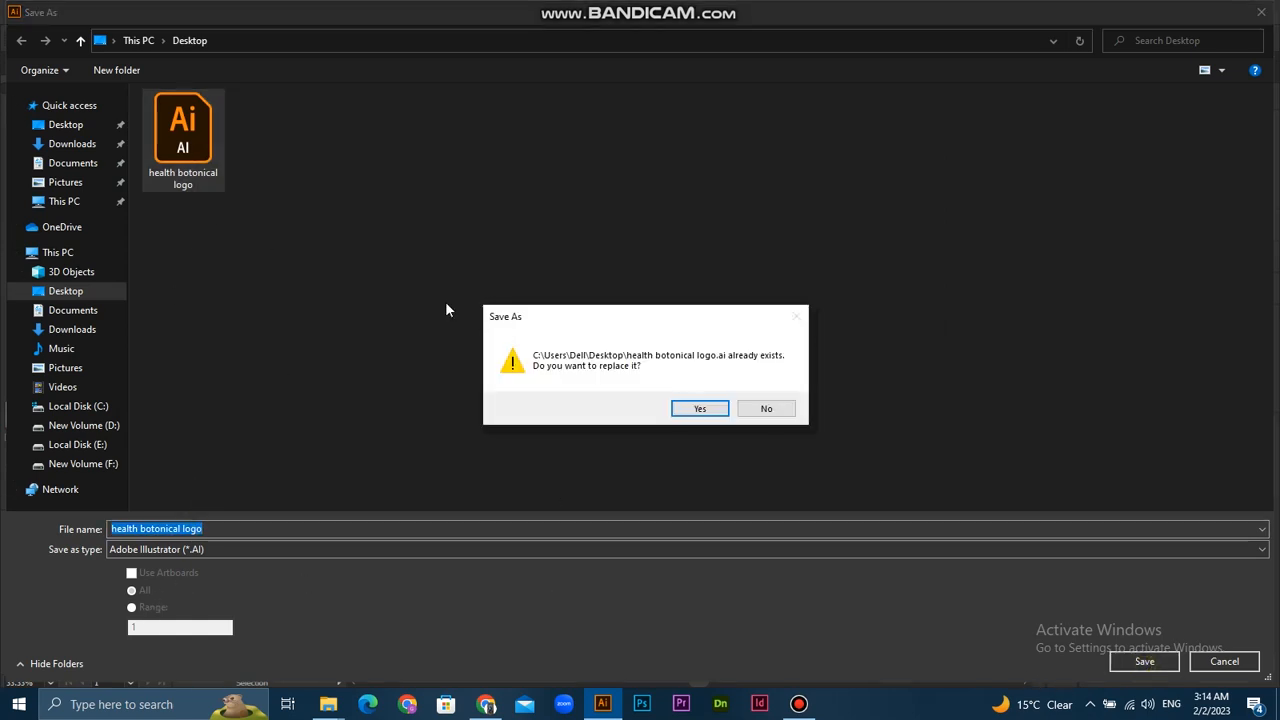
left_click(726, 416)
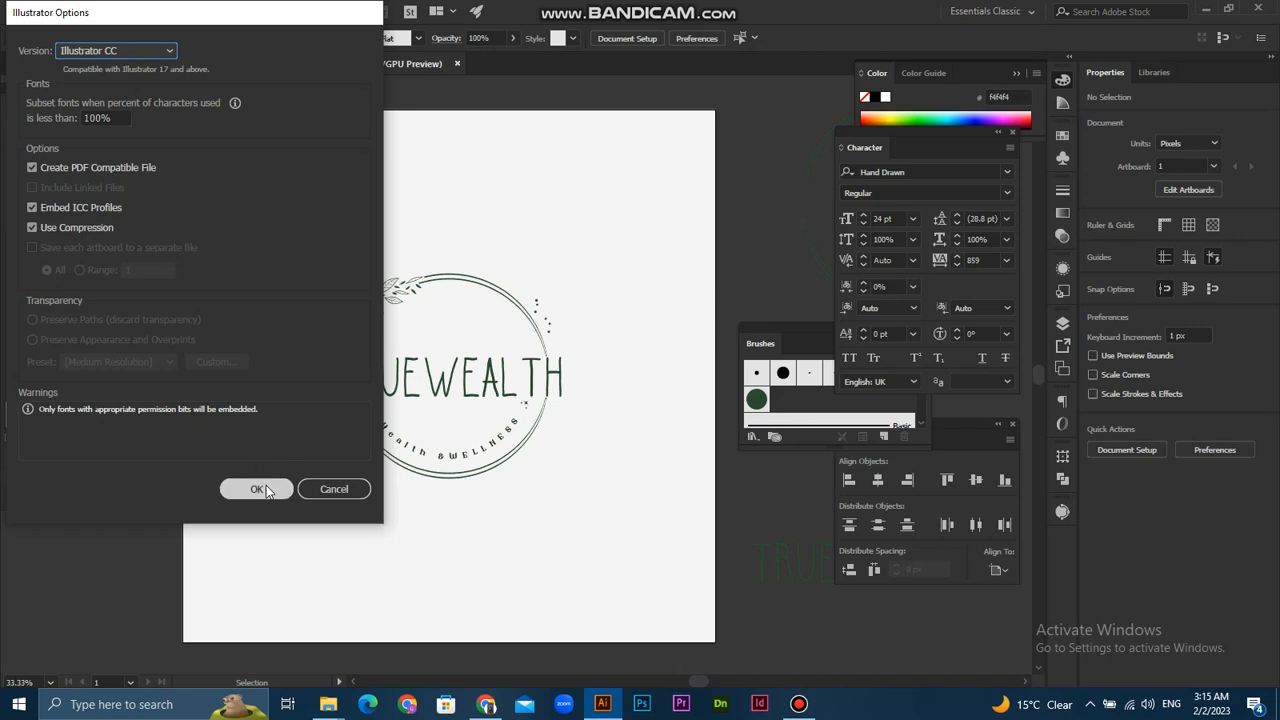
left_click(256, 489)
- Export the artboard to the Desktop as a maximum-quality 300 ppi RGB JPEG, replacing the existing "health botonical logo-01.jpg"
left_click(45, 12)
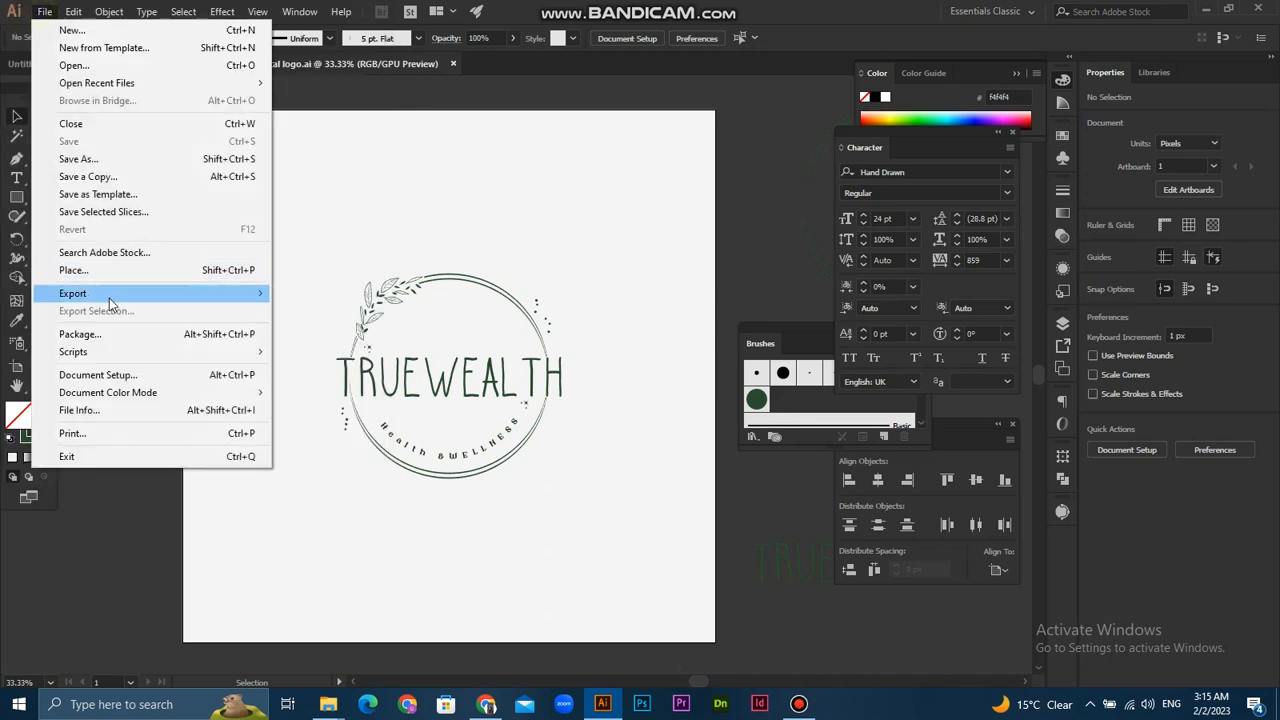
mouse_move(111, 303)
left_click(330, 310)
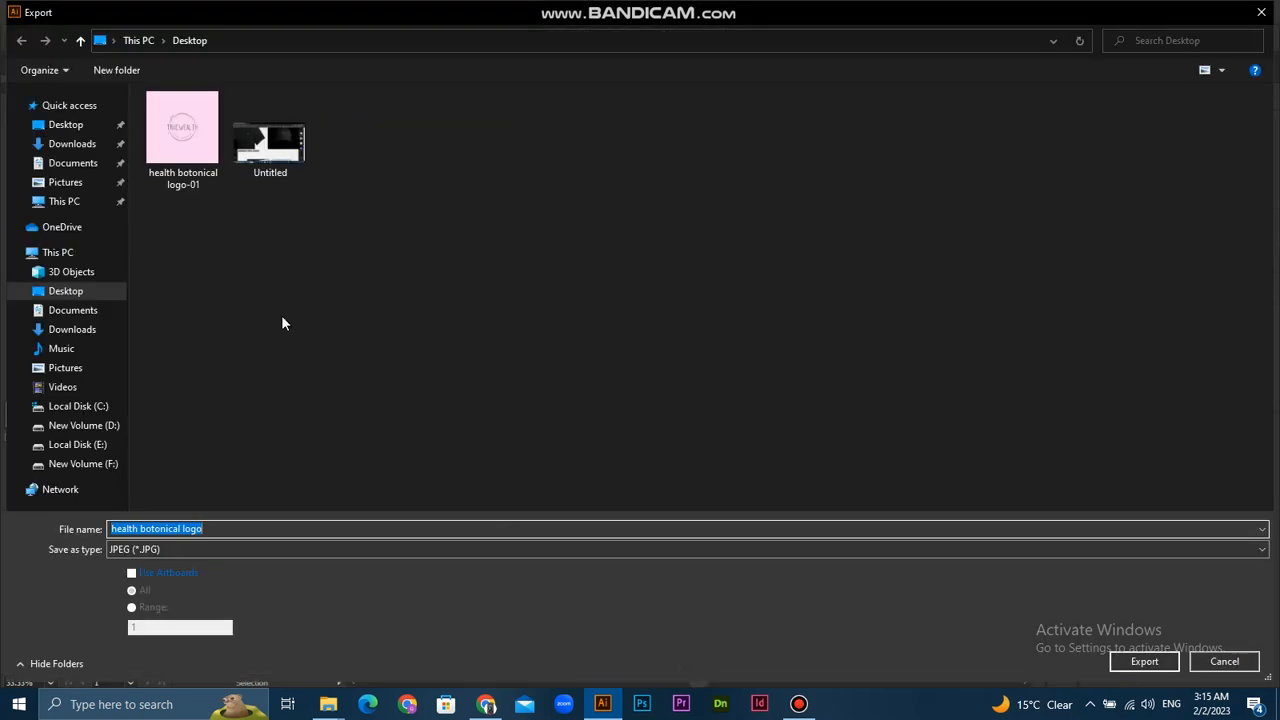
left_click(170, 572)
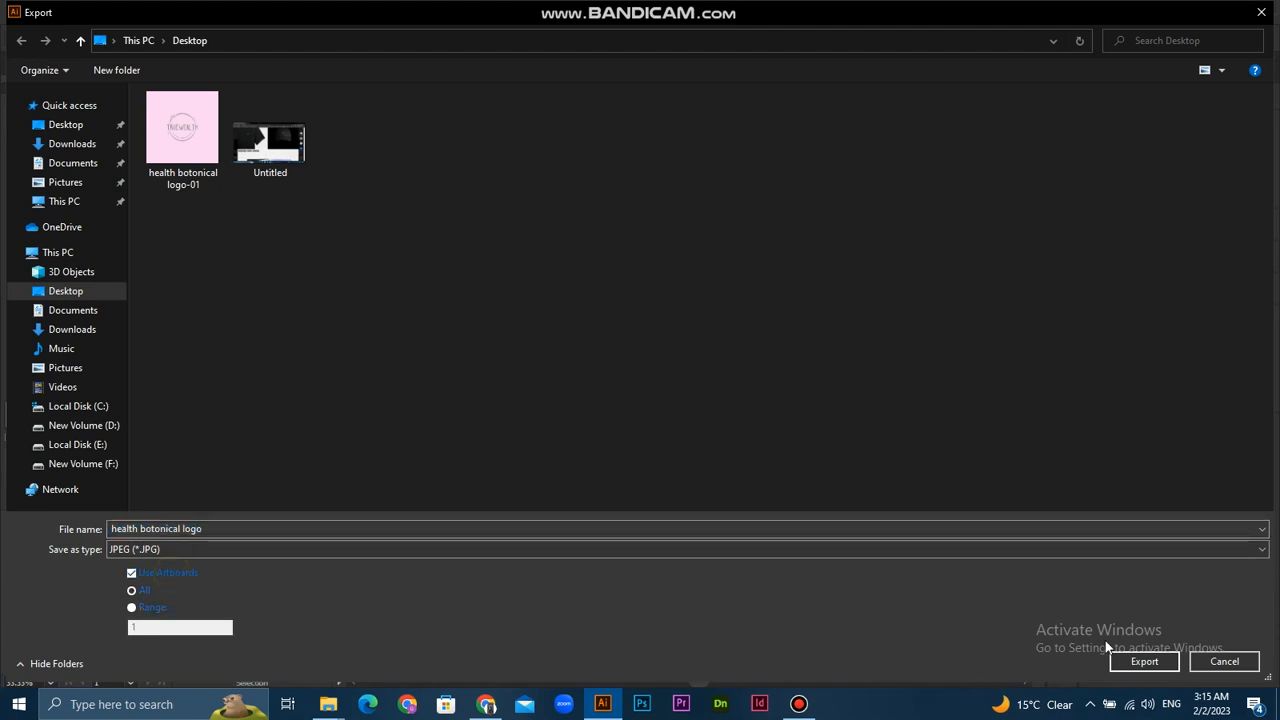
left_click(1142, 661)
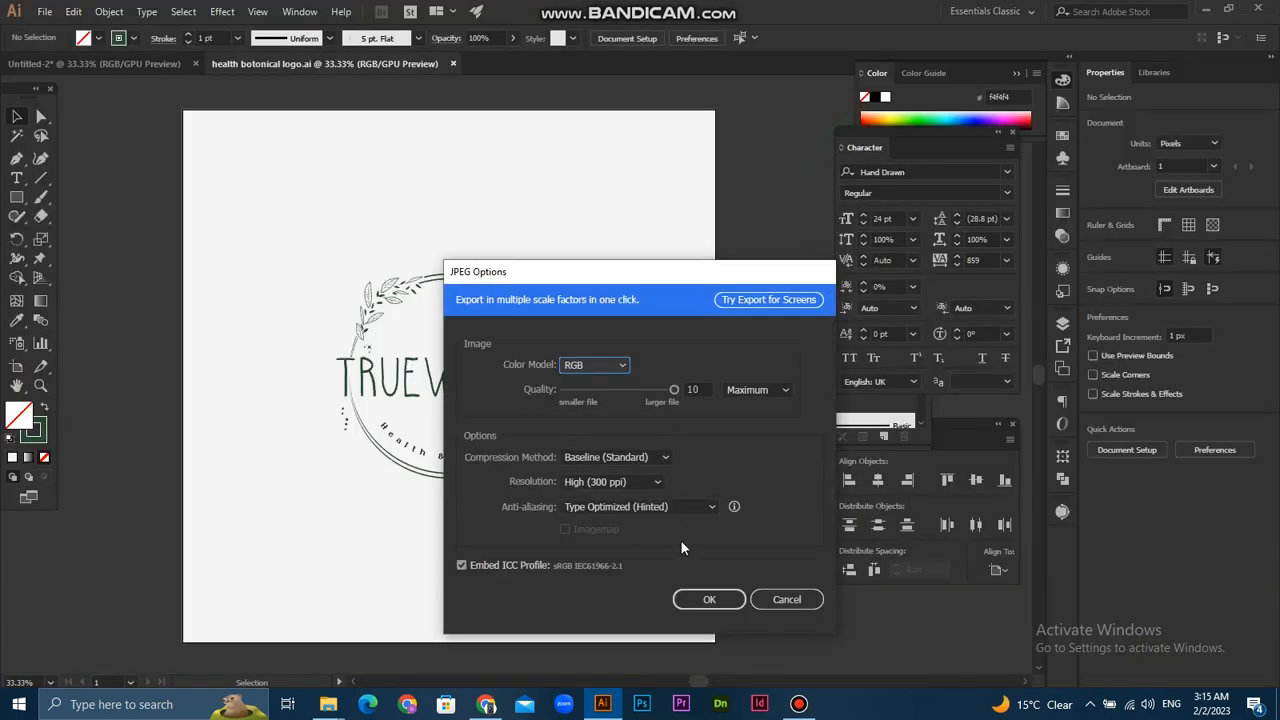
left_click(709, 599)
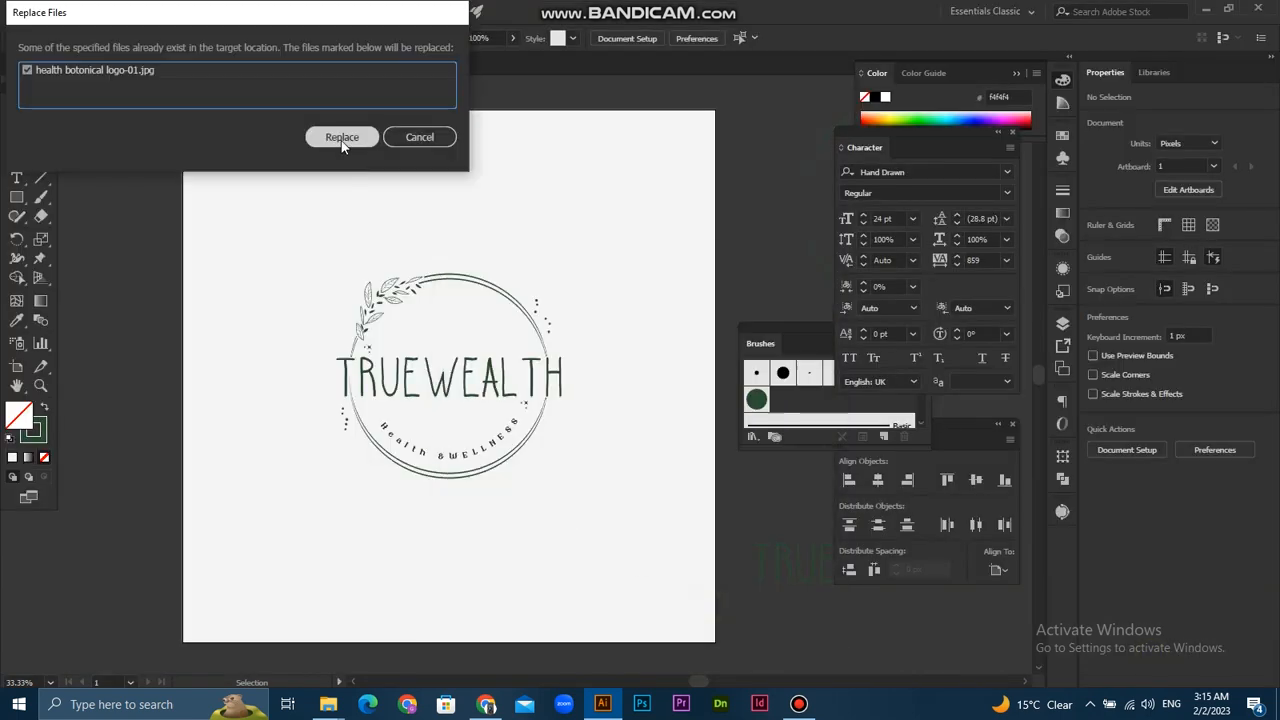
left_click(341, 139)
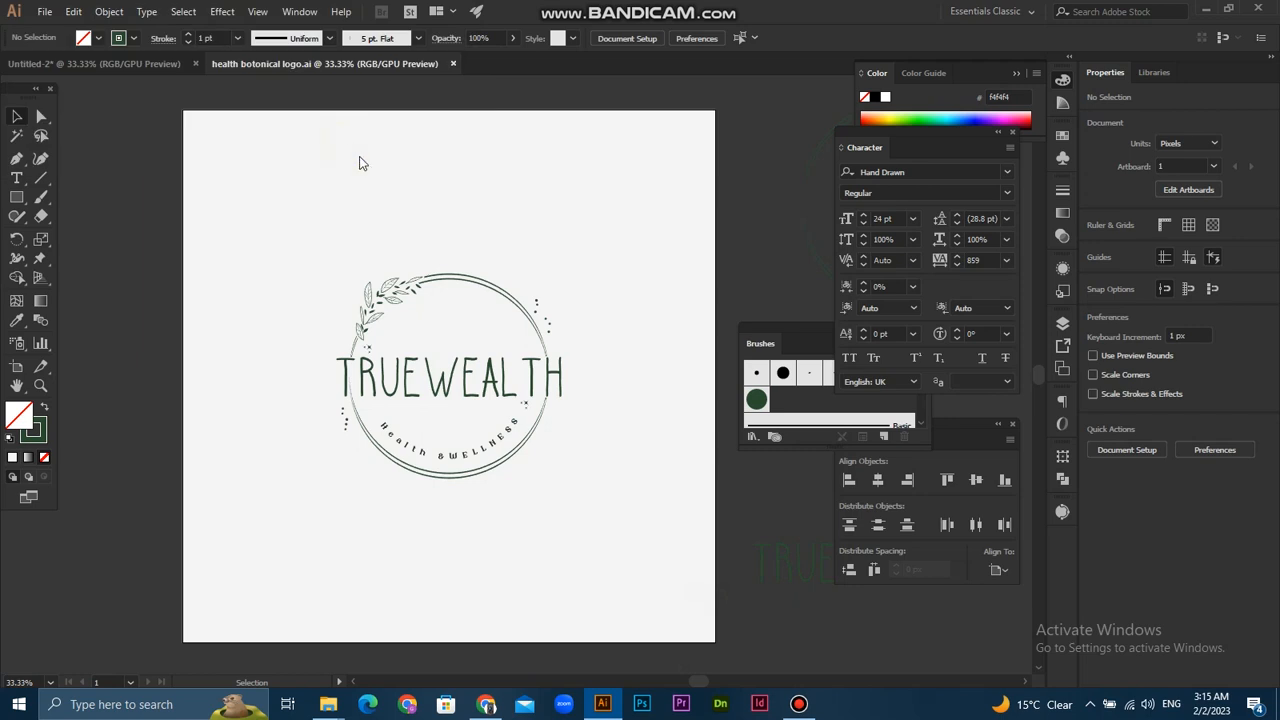
- Minimize the open windows, view the exported health botonical logo JPEG from the desktop, and close the image viewer
left_click(1209, 11)
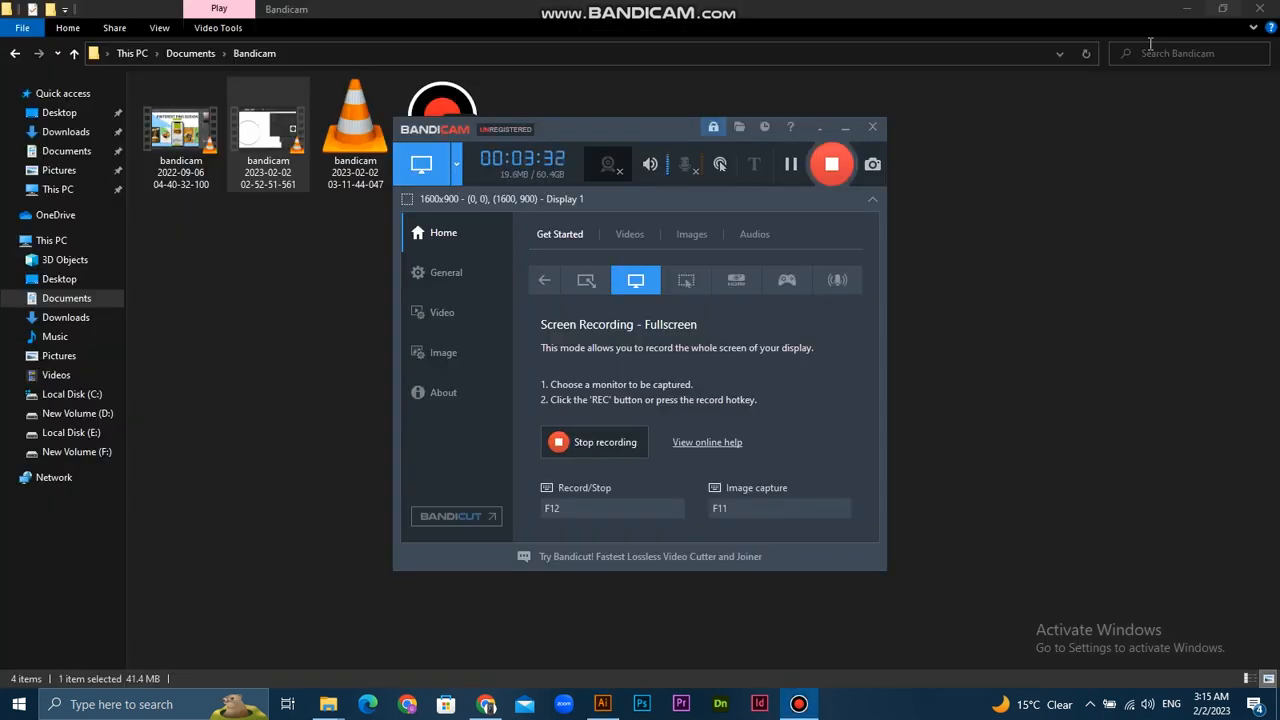
left_click(1189, 9)
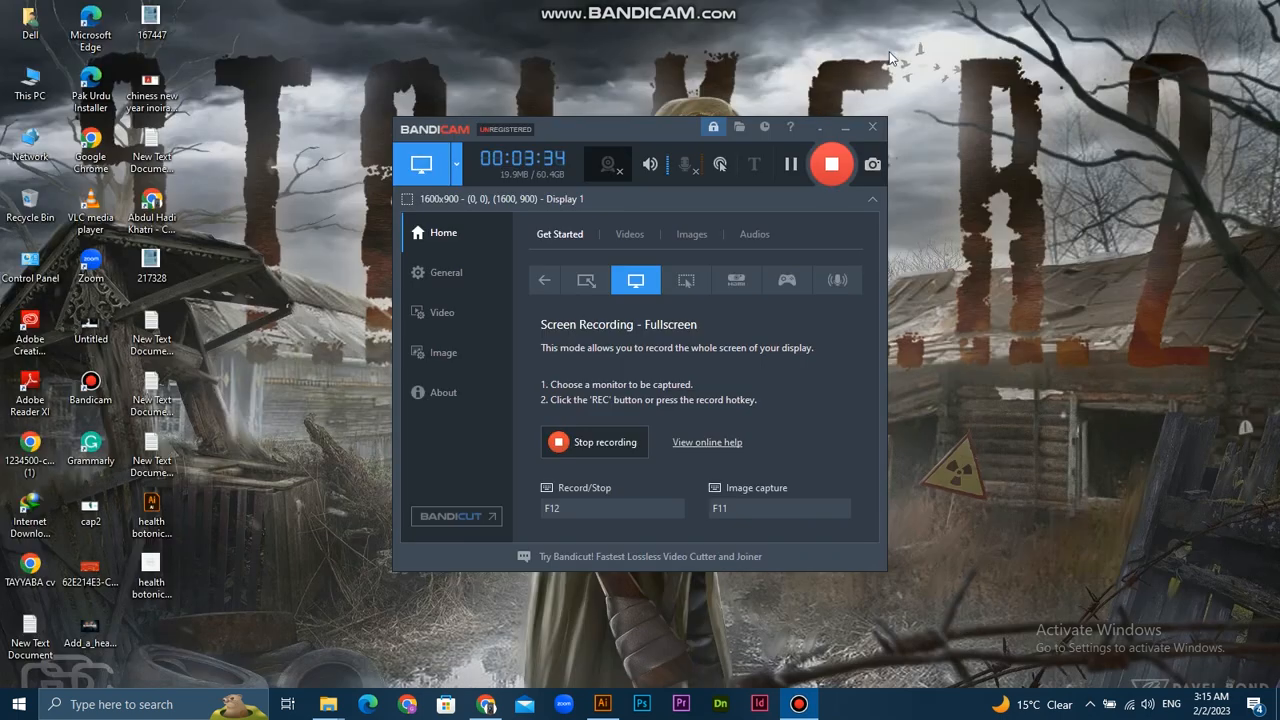
double_click(147, 563)
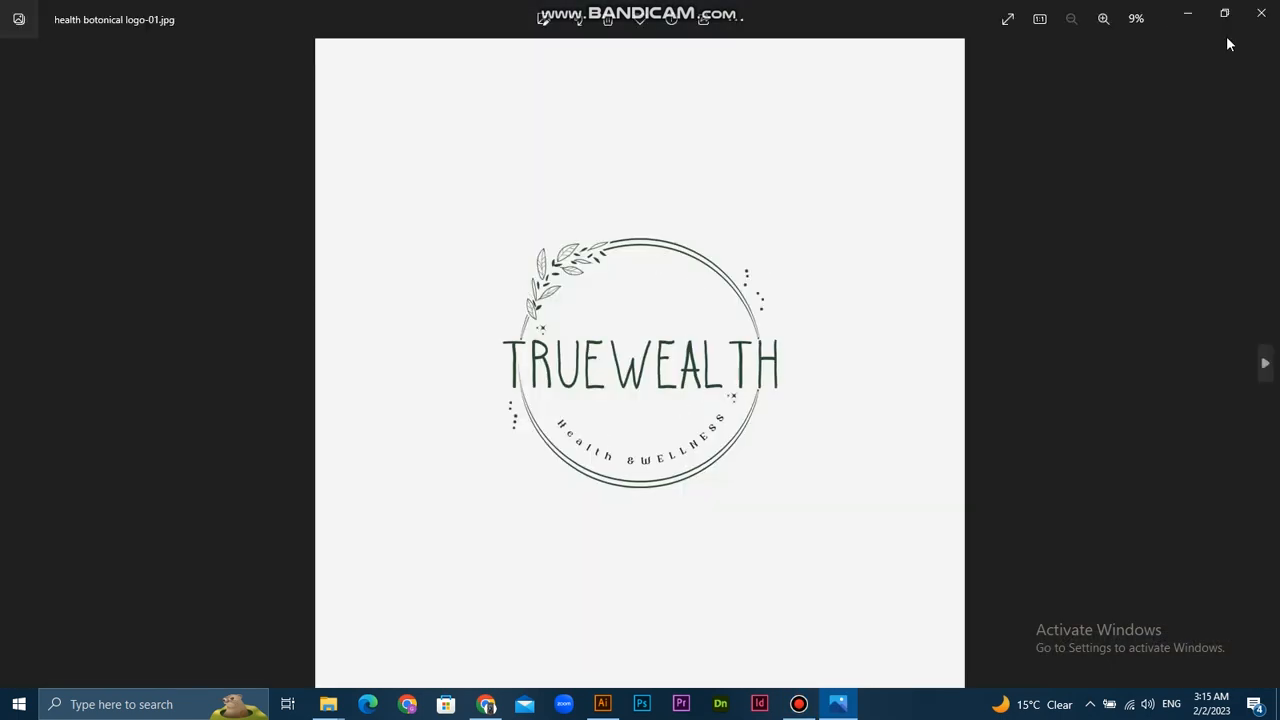
left_click(1261, 12)
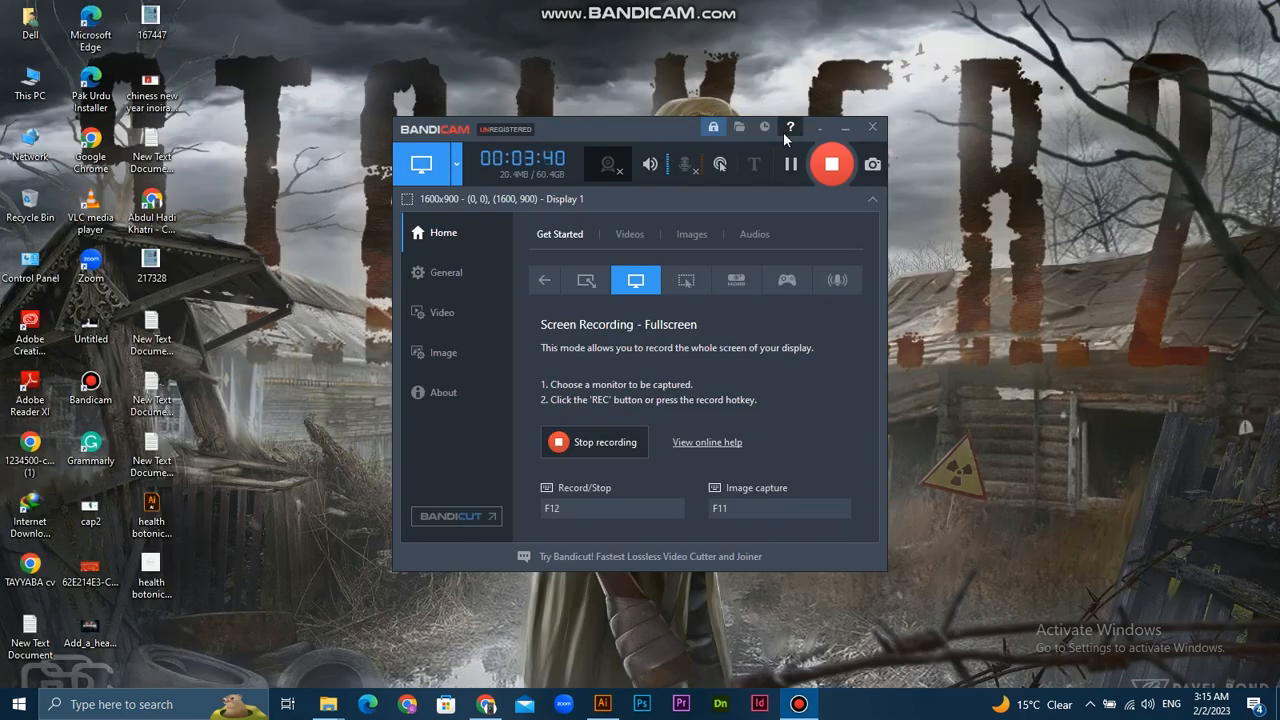
left_click(845, 163)
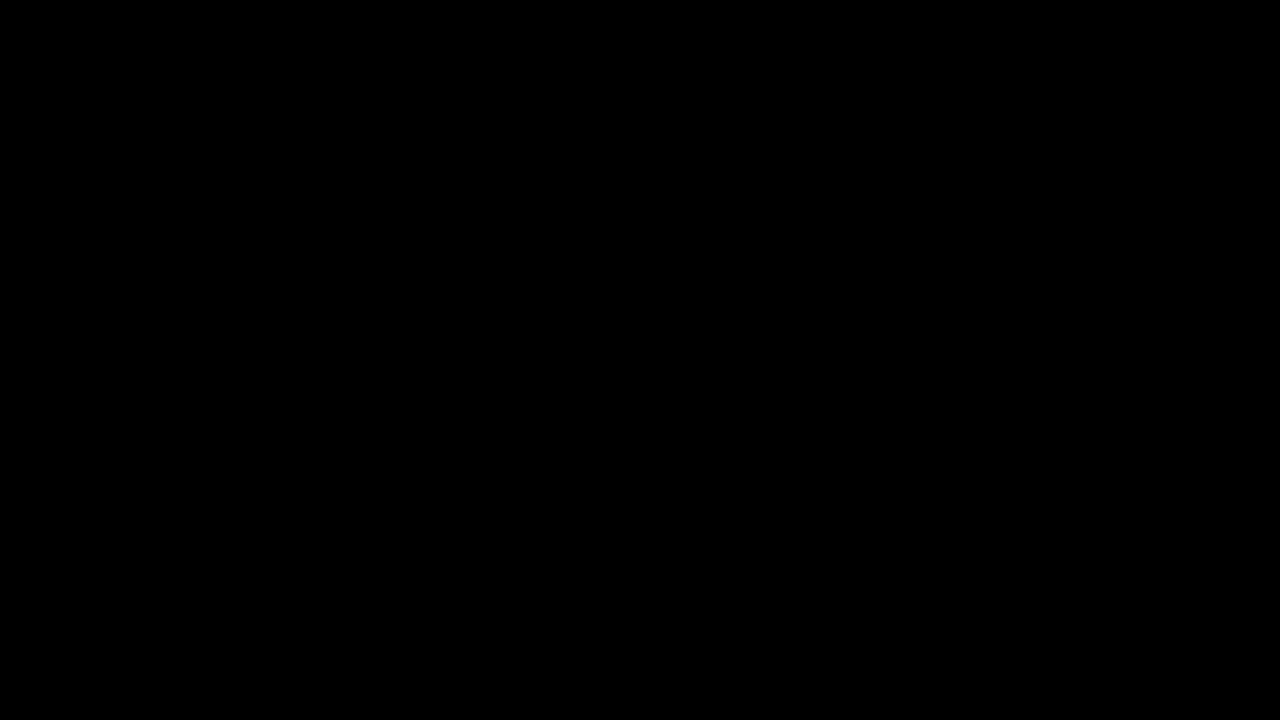